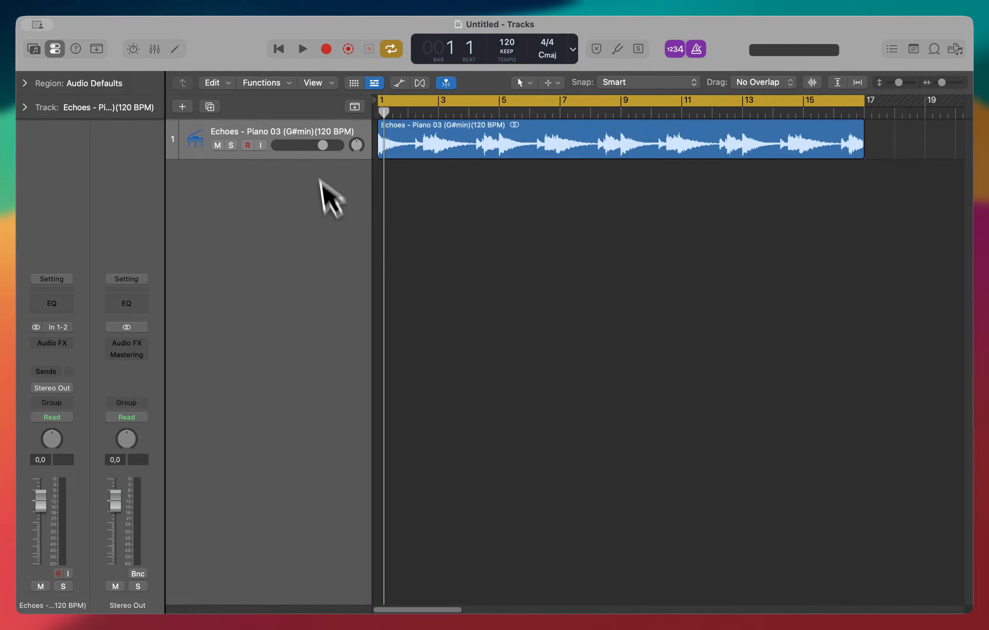
Play back the piano loop from the start with the metronome switched off
left_click(354, 107)
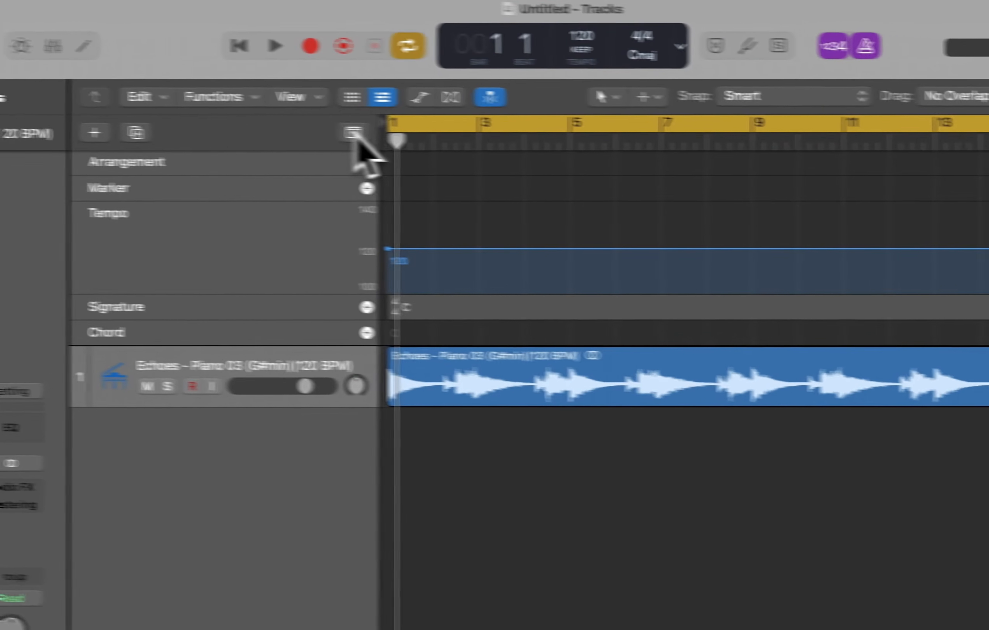
left_click(497, 142)
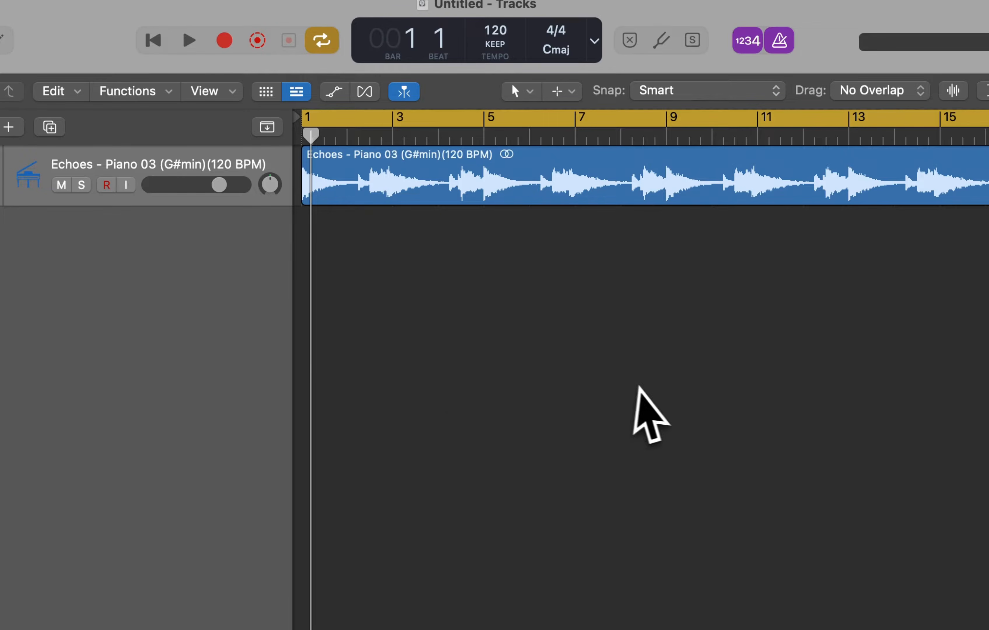
key("space")
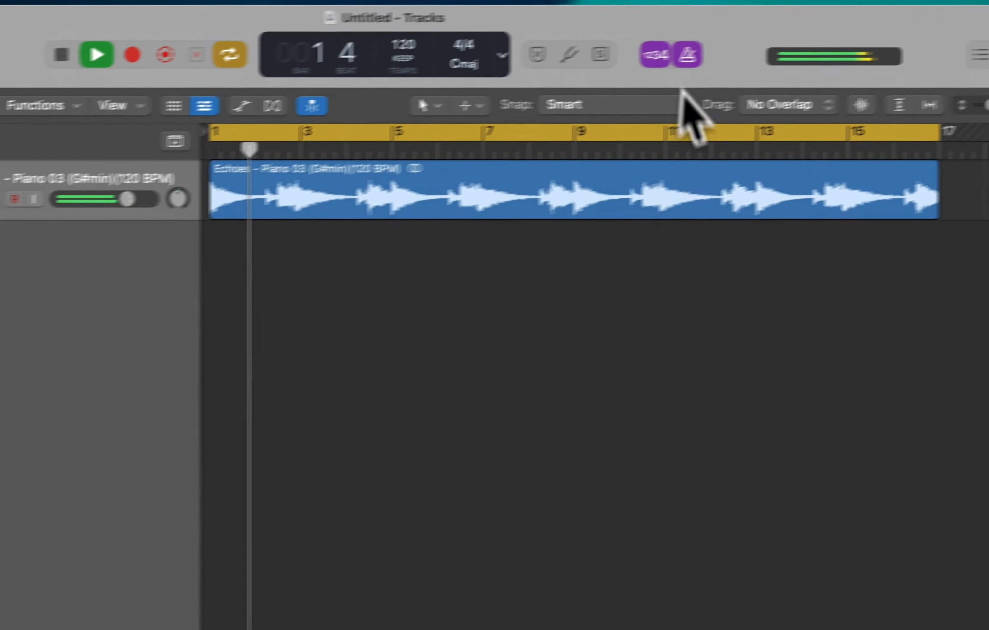
left_click(780, 40)
key("space")
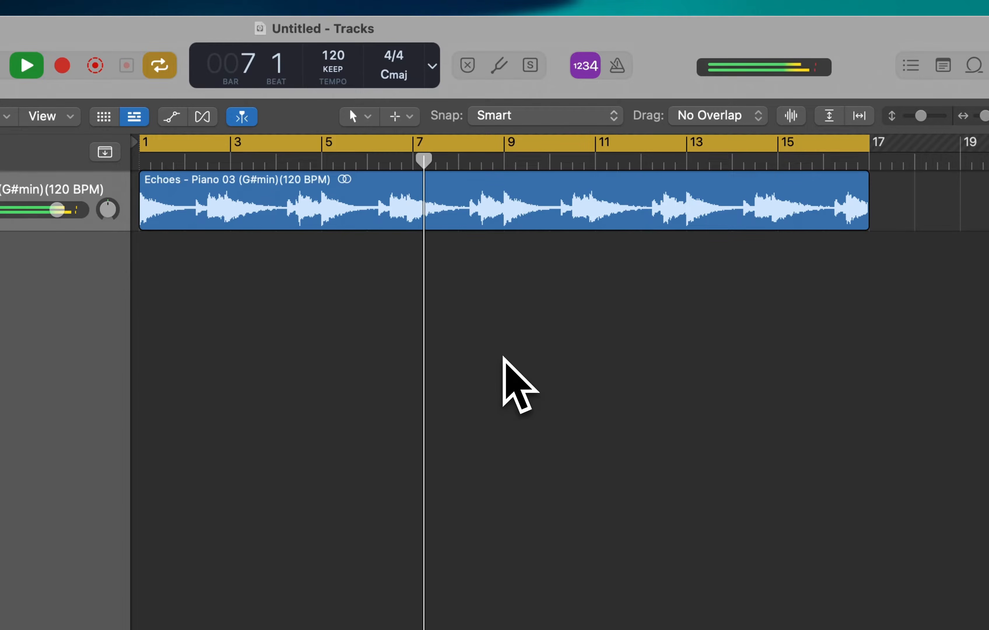
key("space")
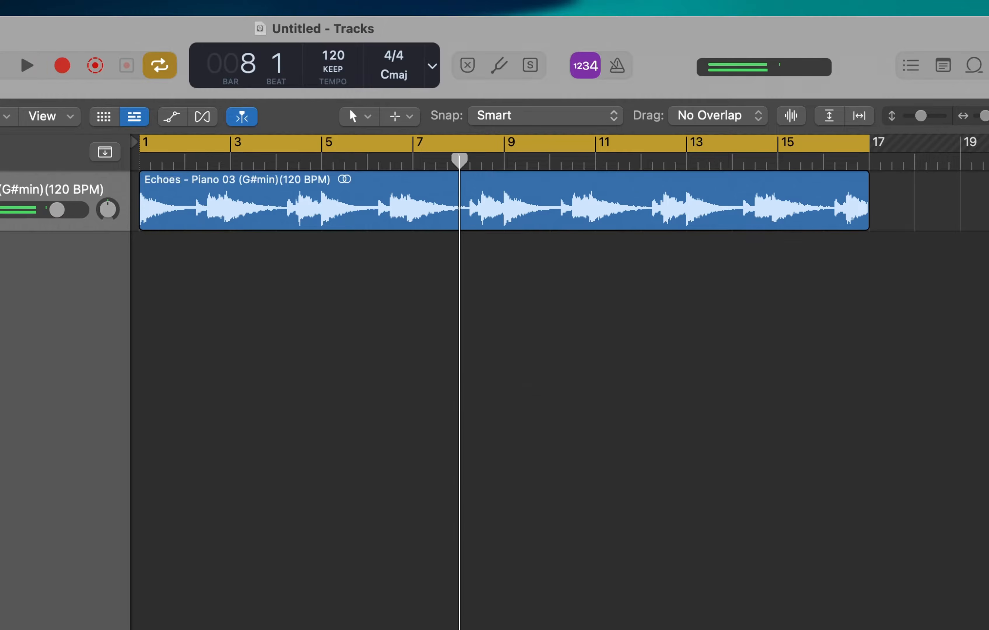
Show the global tracks and drop the piano region onto the Chord track to analyze its chords
key("i")
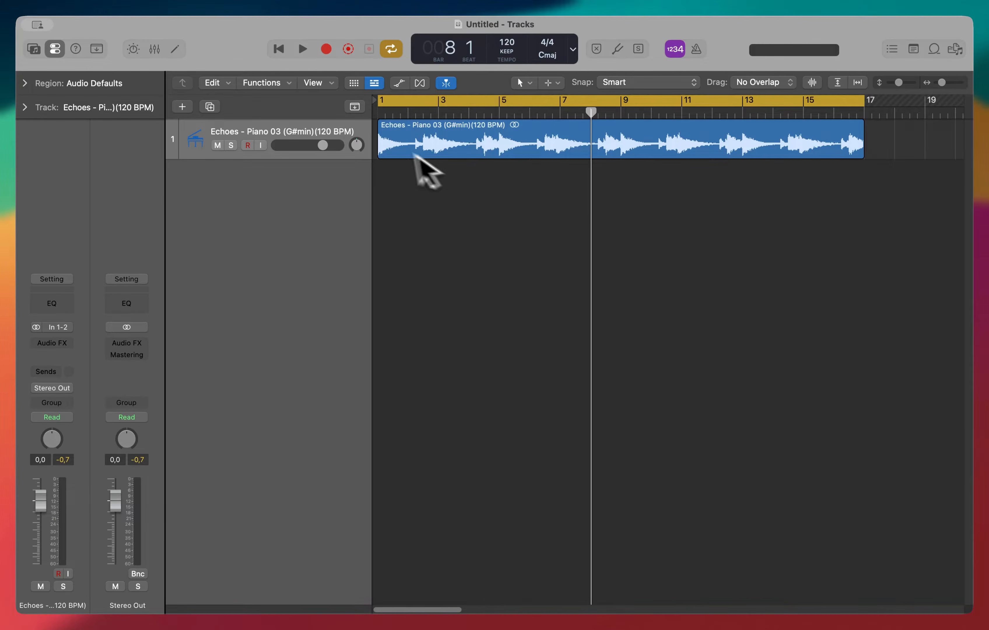
left_click(355, 107)
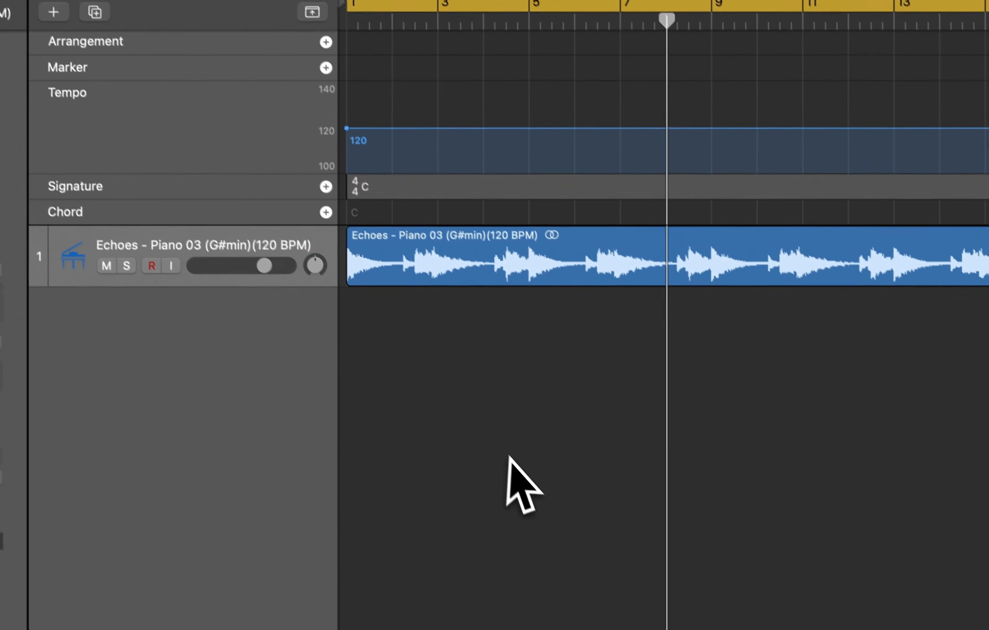
left_click_drag(493, 271, 489, 218)
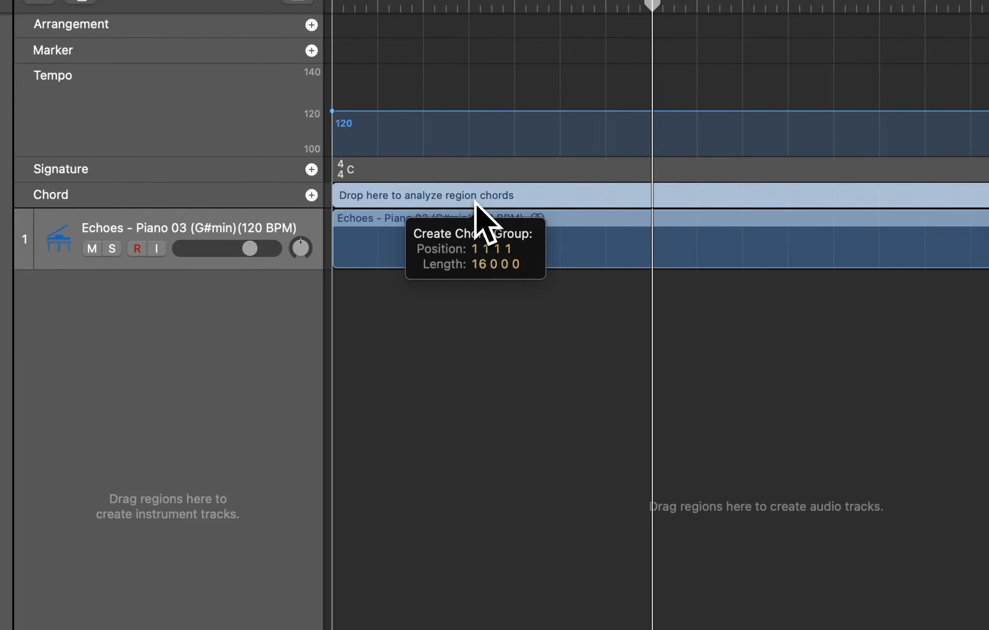
left_click_drag(489, 219, 490, 217)
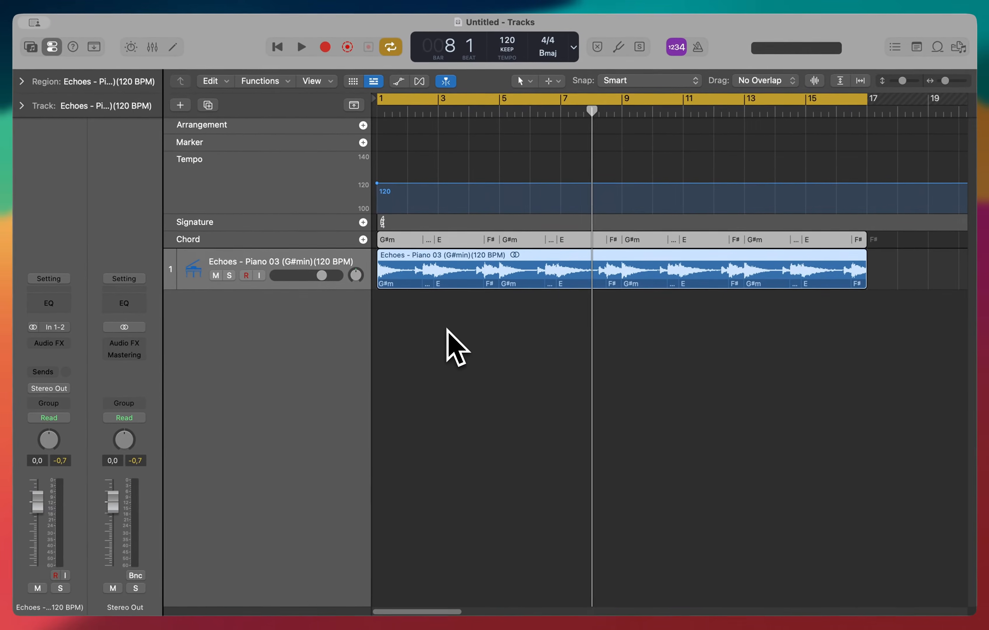
Zoom and scroll along the Chord track to examine the detected chords
scroll(447, 329, "up", 5)
scroll(448, 329, "left", 5)
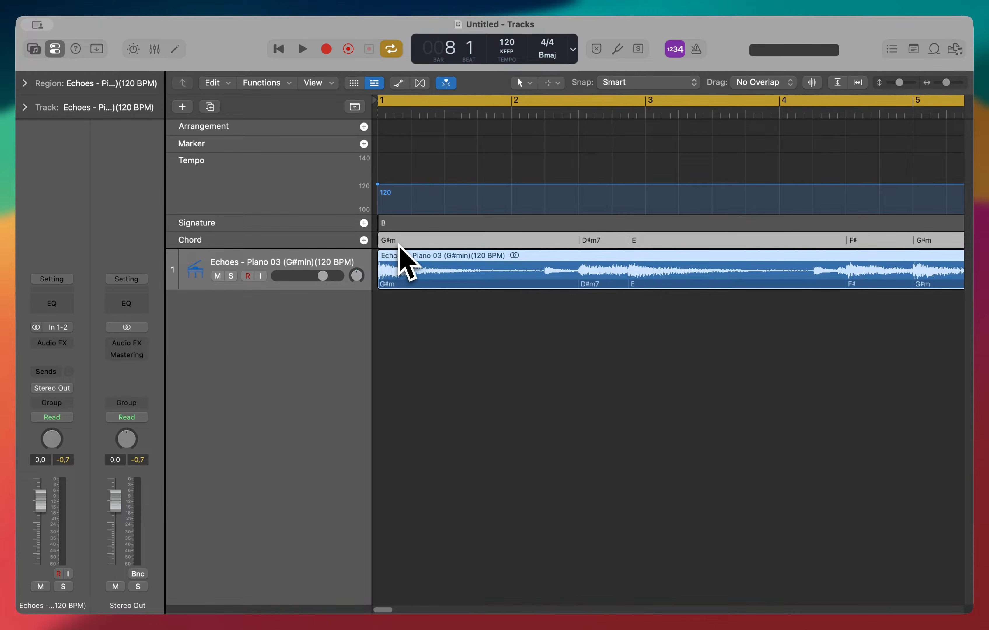
scroll(728, 315, "right", 6)
scroll(721, 254, "right", 5)
scroll(717, 251, "right", 4)
scroll(717, 252, "left", 8)
scroll(589, 387, "down", 3)
scroll(589, 387, "down", 4)
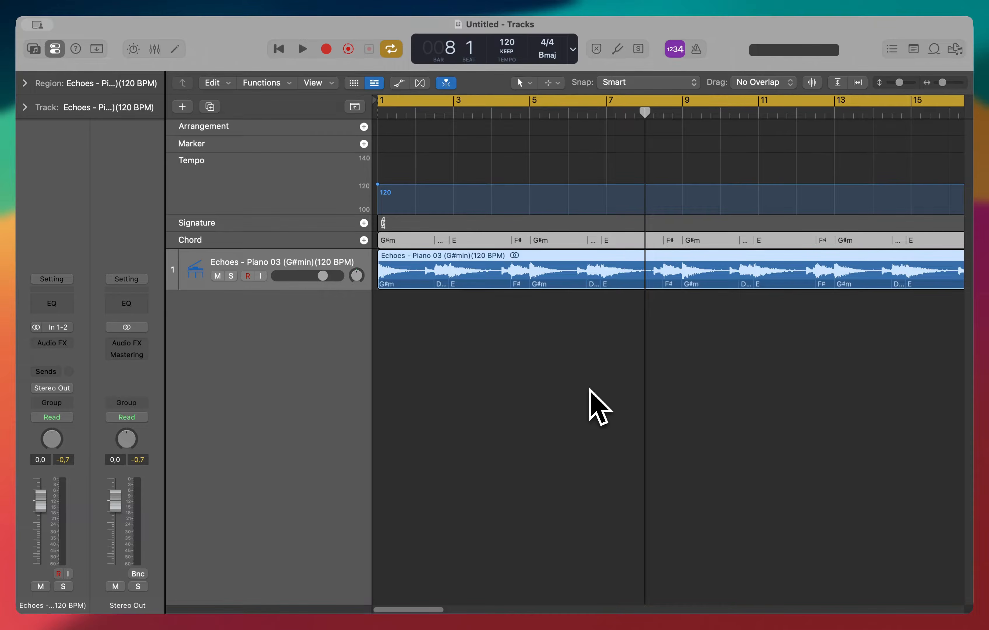
scroll(590, 389, "down", 2)
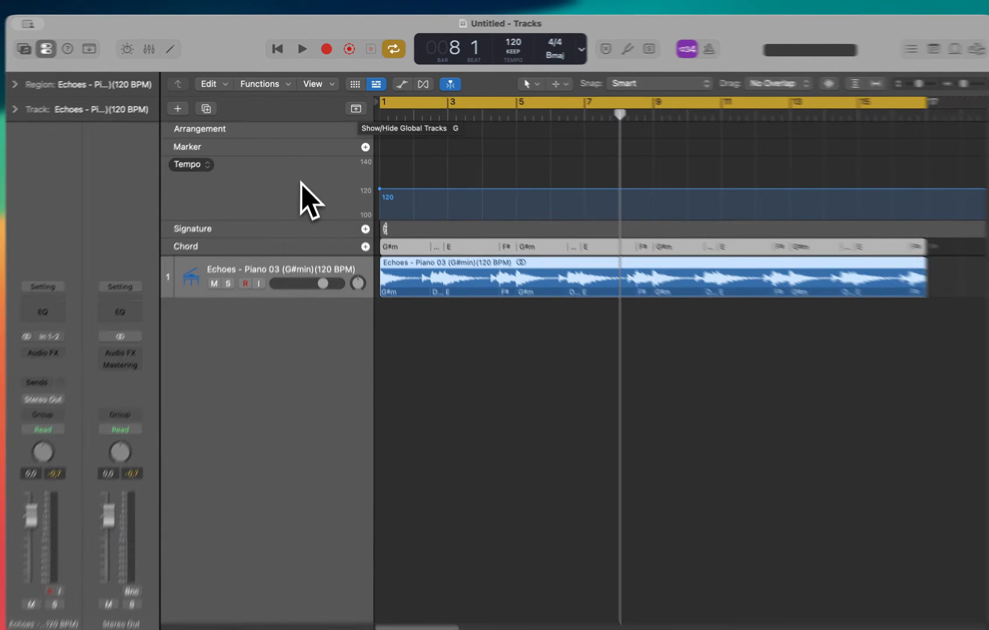
Hide the Arrangement, Marker, Tempo and Signature global tracks, keeping only the Chord track
right_click(305, 195)
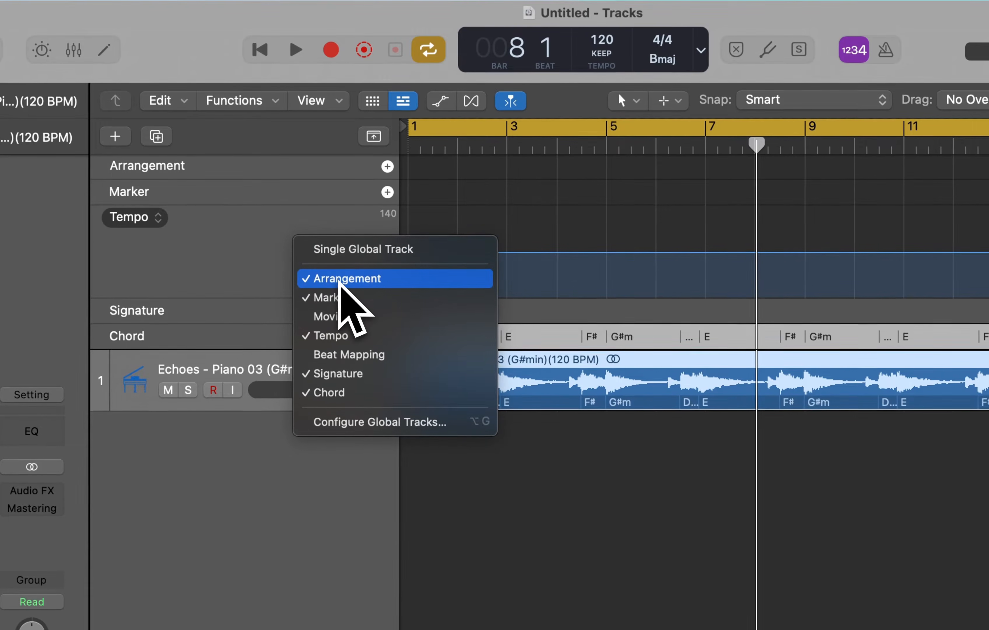
left_click(339, 279)
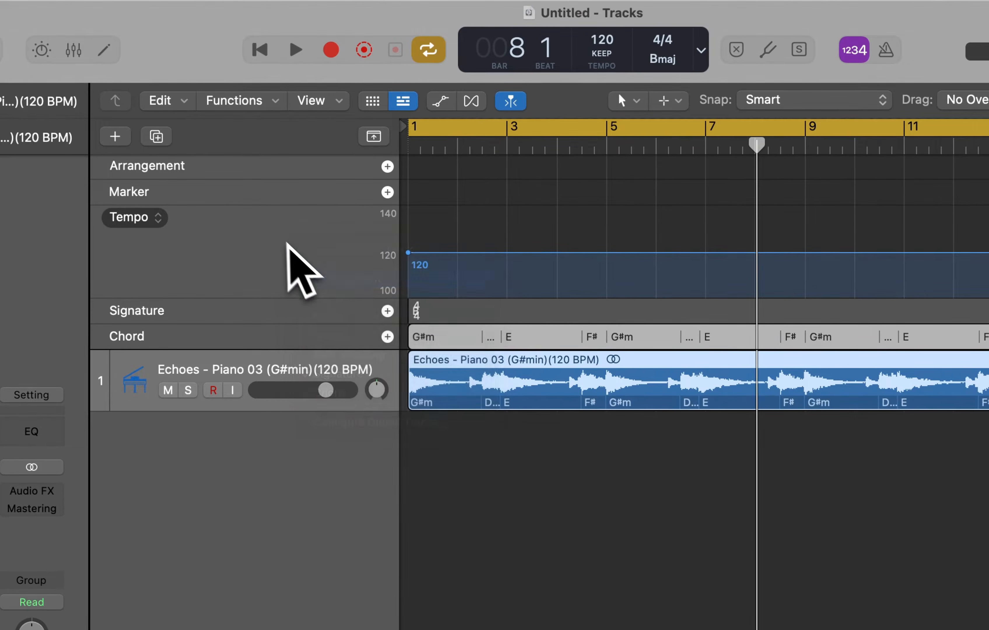
right_click(280, 236)
left_click(318, 293)
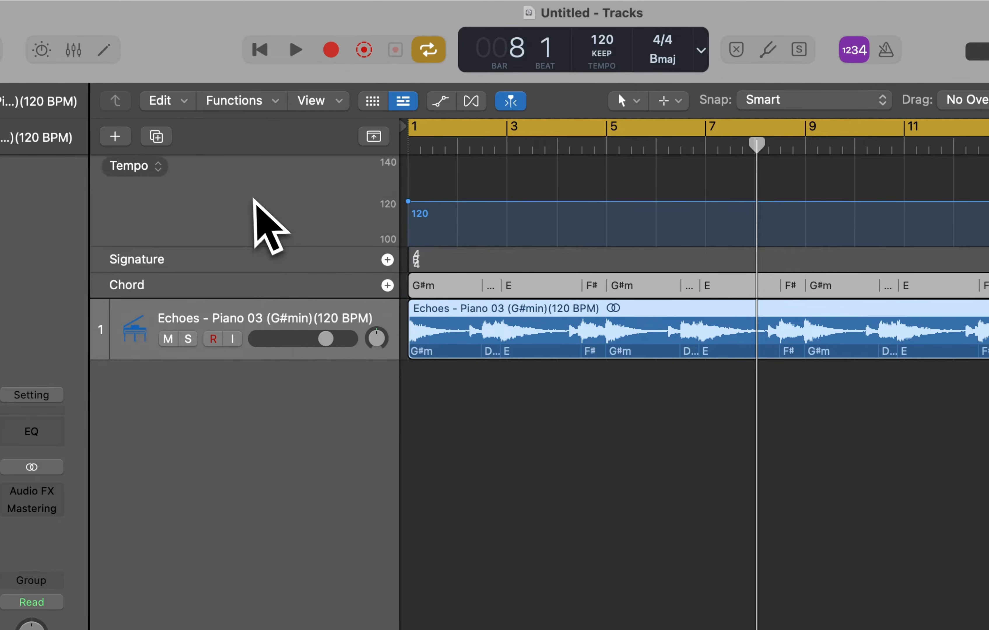
right_click(256, 198)
left_click(325, 289)
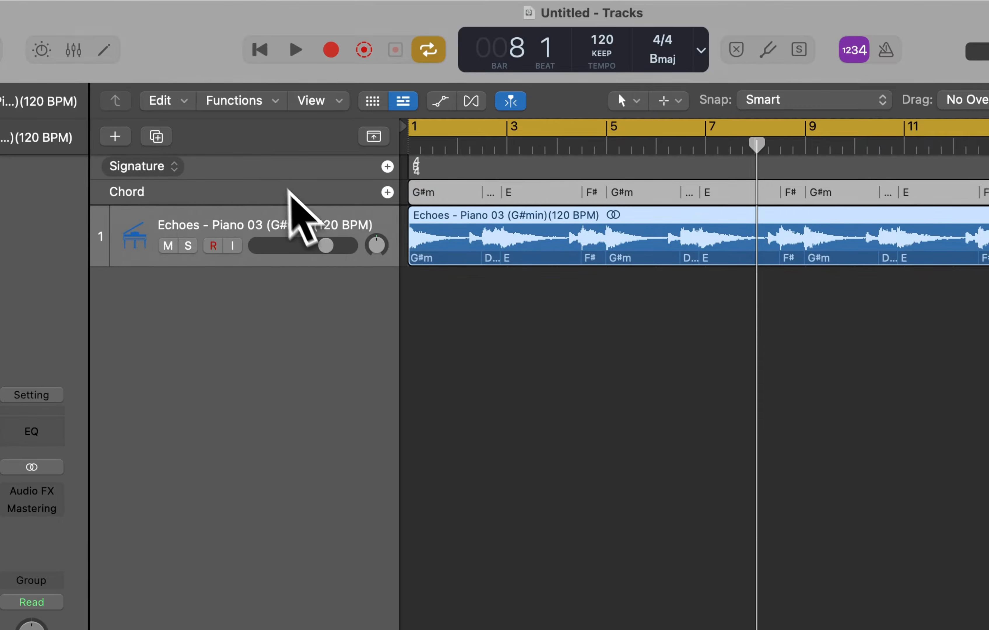
right_click(273, 170)
left_click(323, 305)
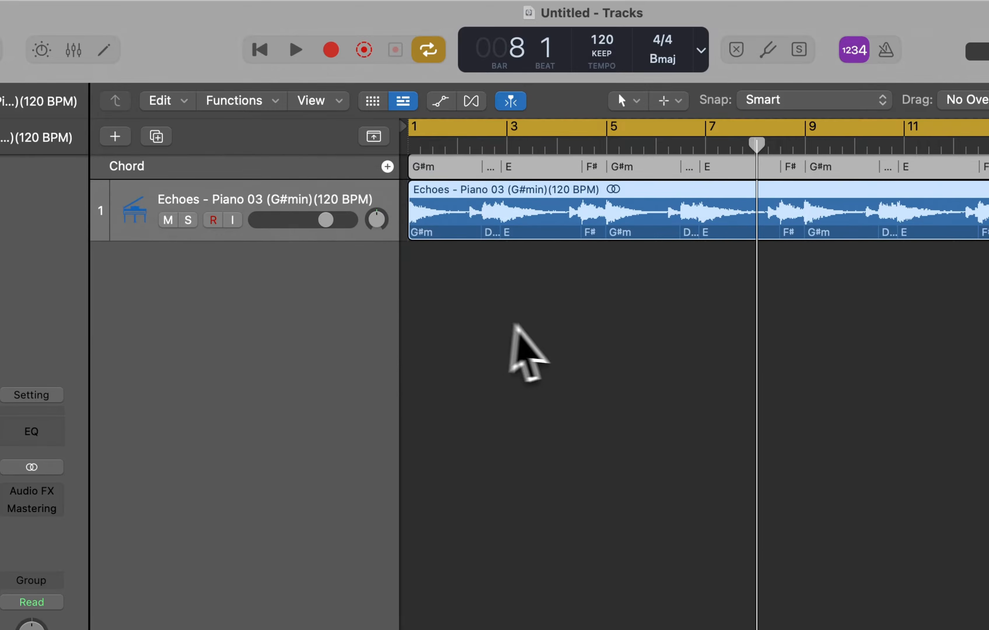
Create one new Session Player Drummer track and play the song from the beginning
scroll(651, 307, "up", 3)
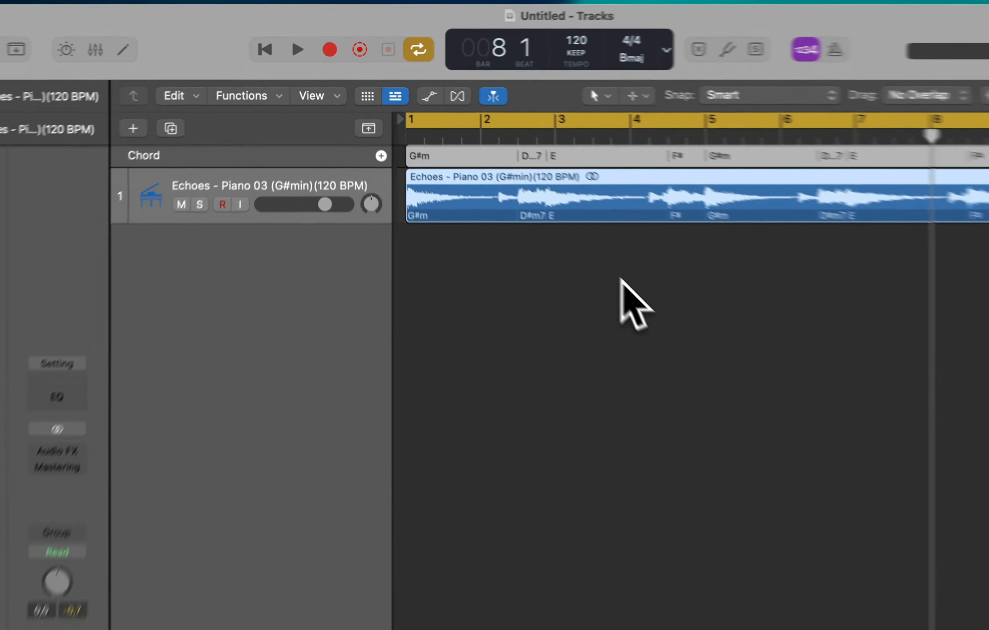
scroll(652, 302, "down", 5)
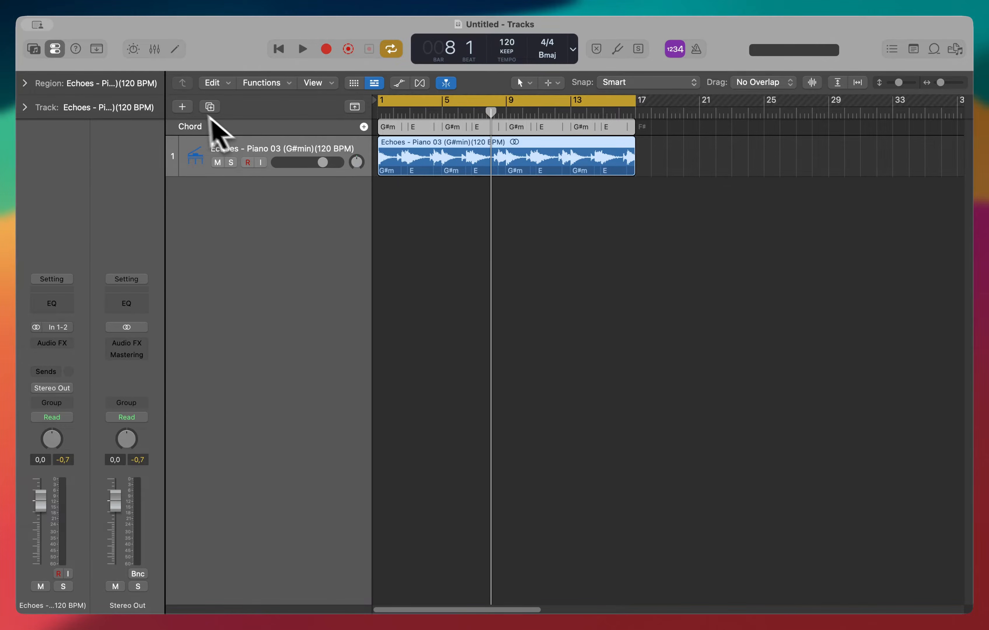
left_click(183, 107)
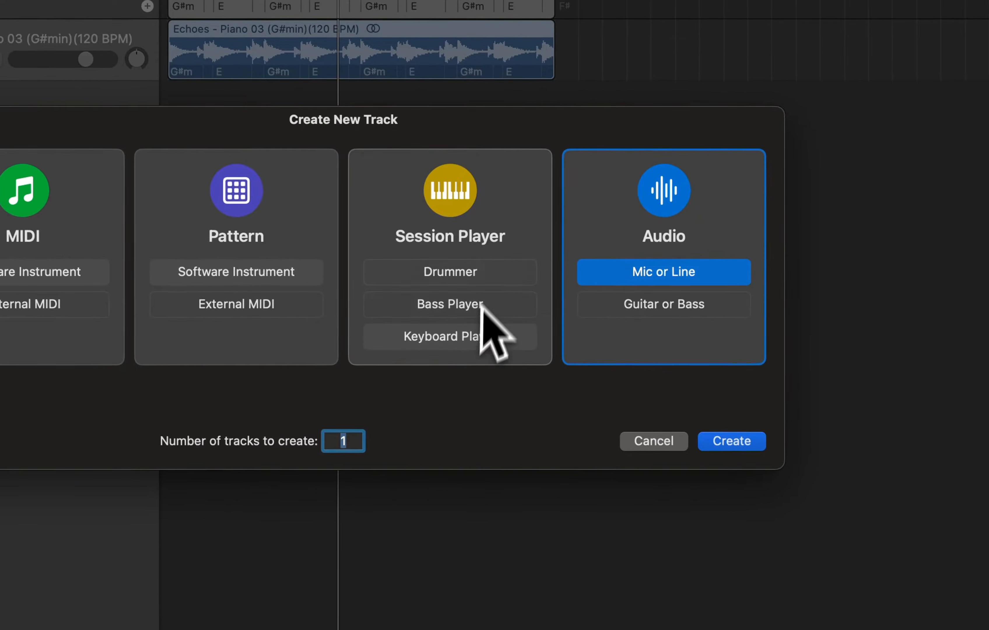
left_click(482, 271)
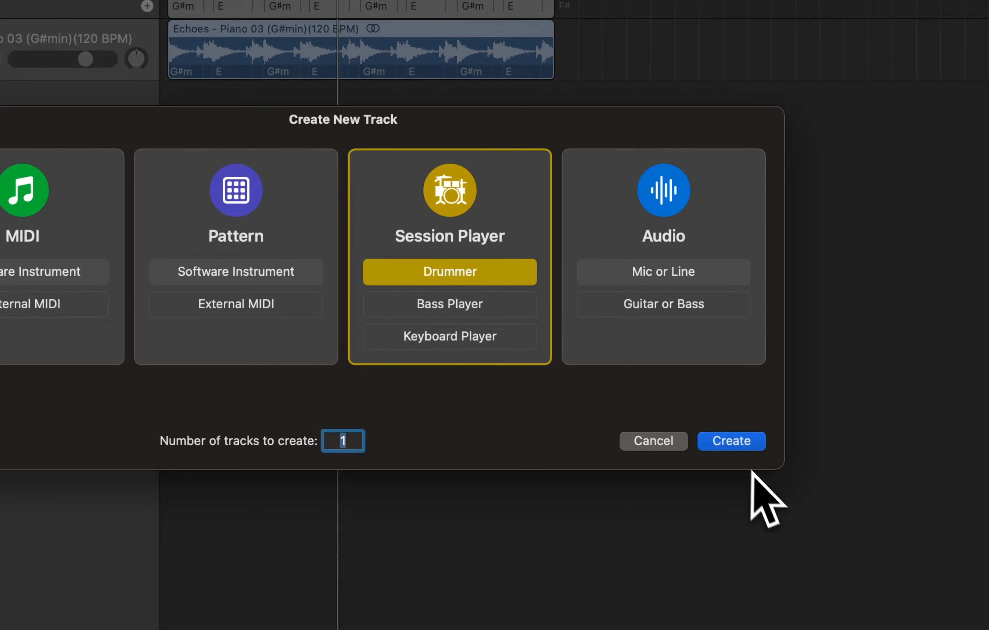
left_click(736, 443)
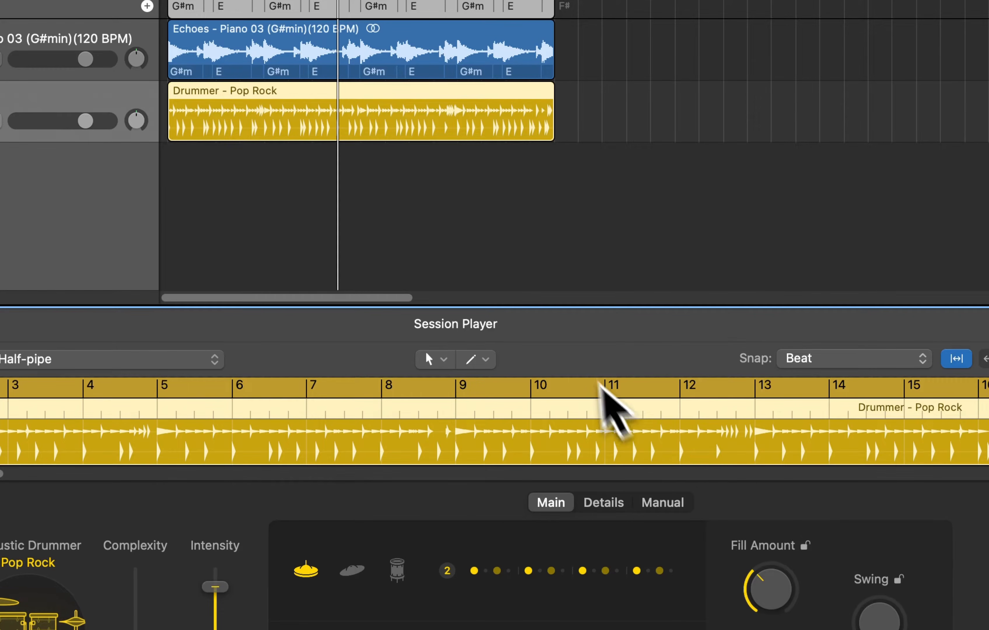
key("Return")
key("space")
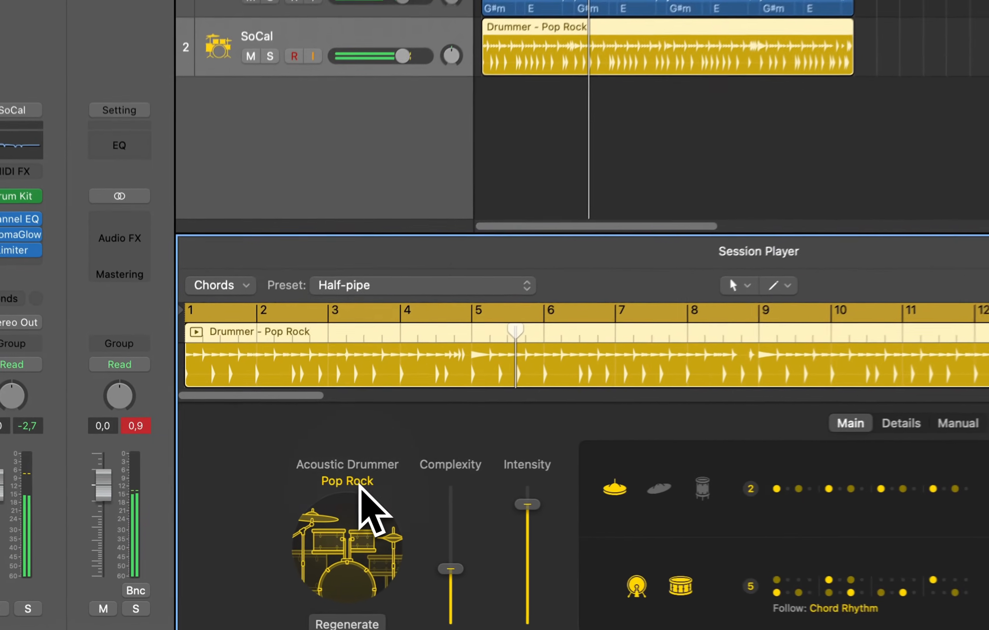
Change the drummer style to Neo Soul from the R&B section
left_click(292, 497)
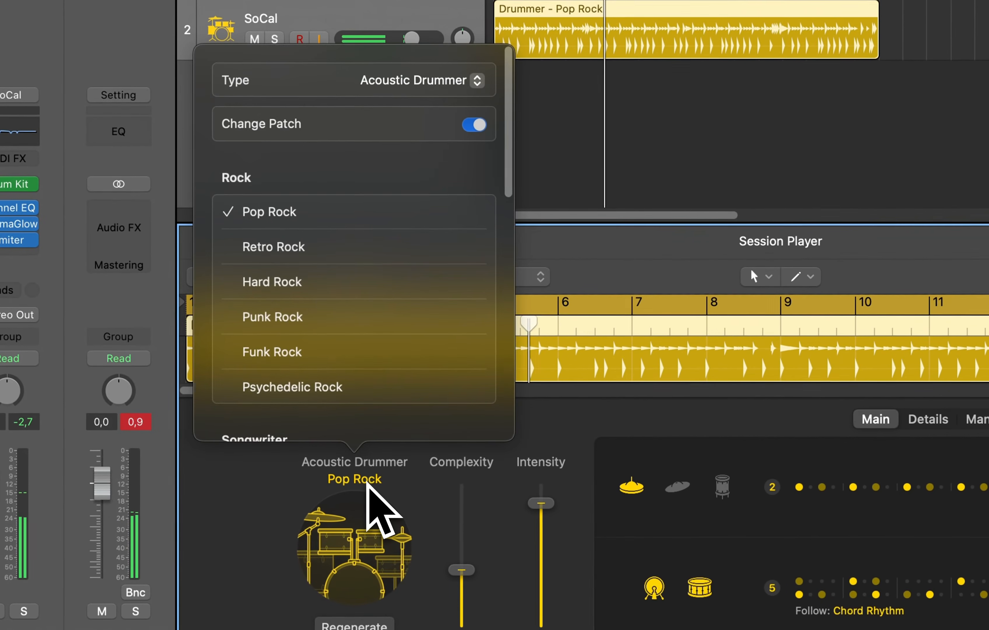
scroll(402, 283, "down", 6)
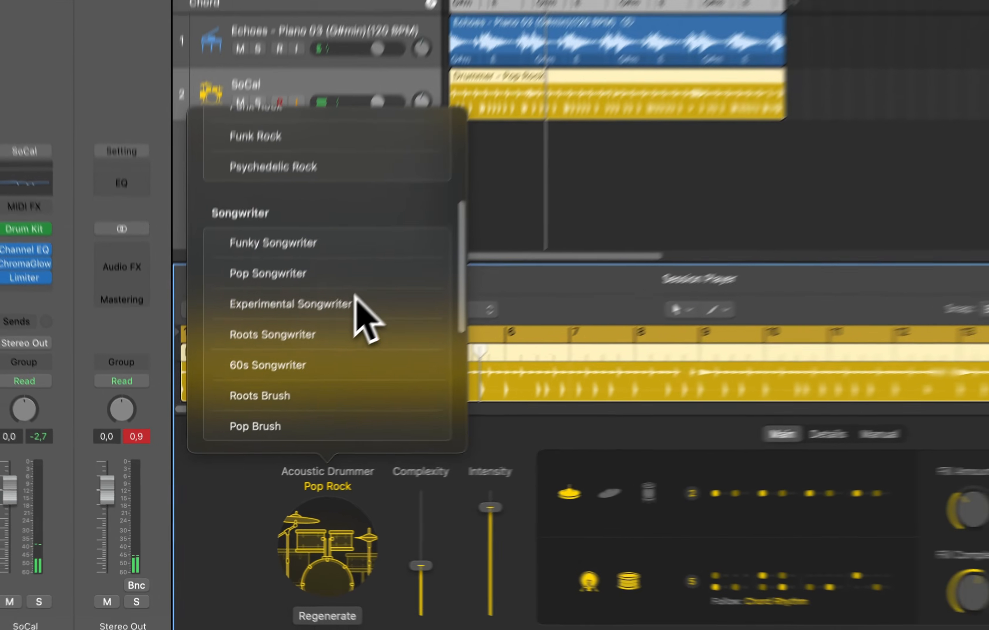
scroll(358, 291, "down", 5)
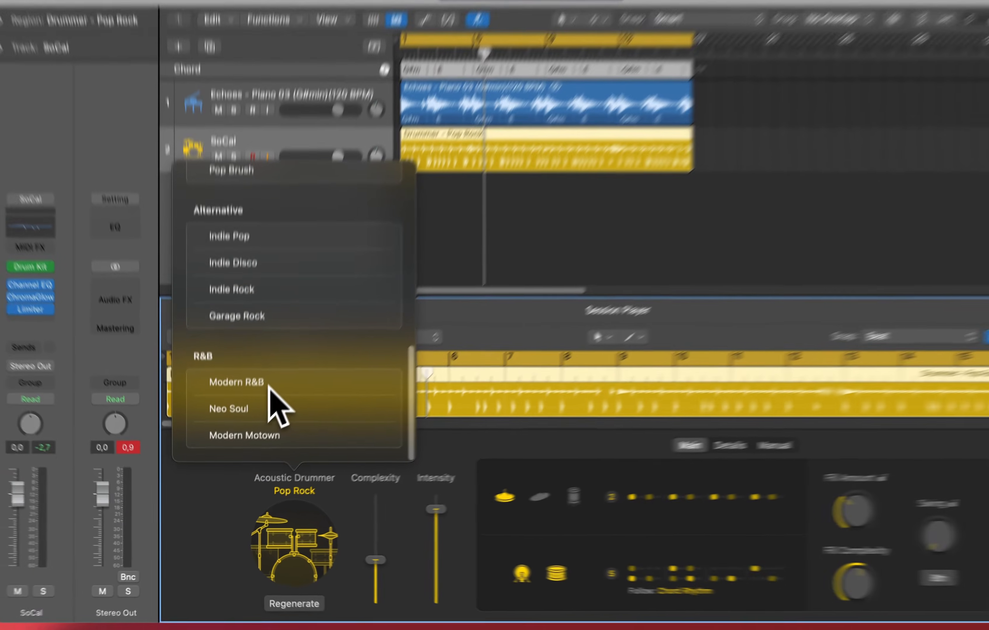
left_click(270, 409)
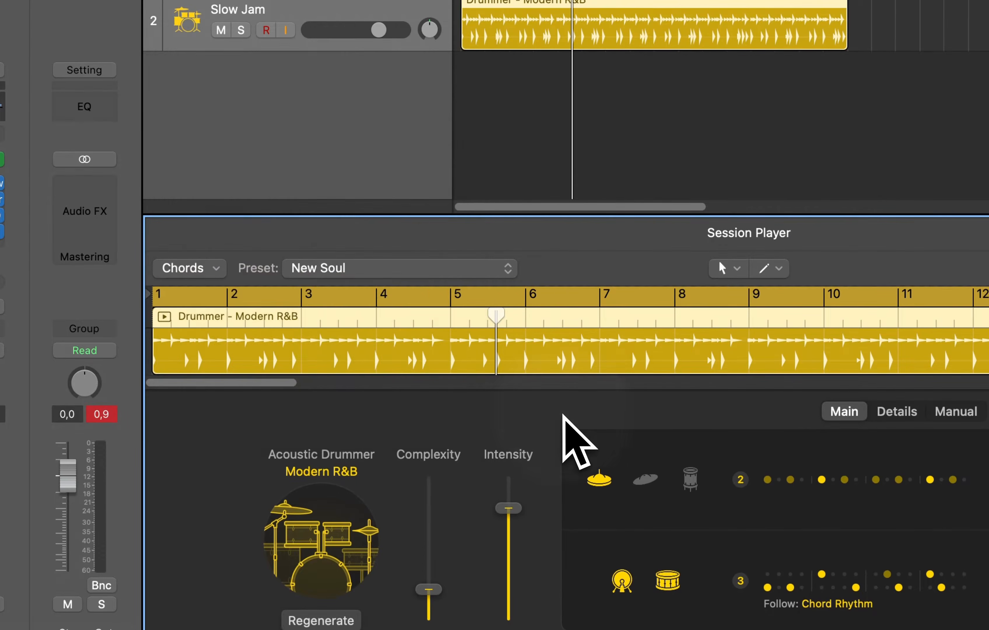
Audition the kick and snare rhythm patterns that follow the chord rhythm, settling on pattern 1
key("space")
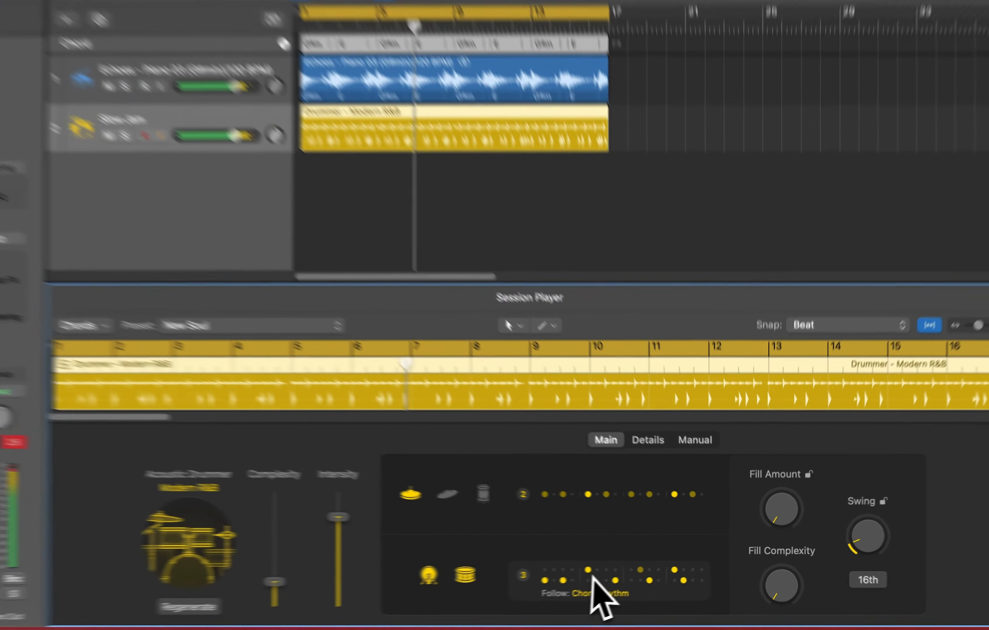
left_click(623, 572)
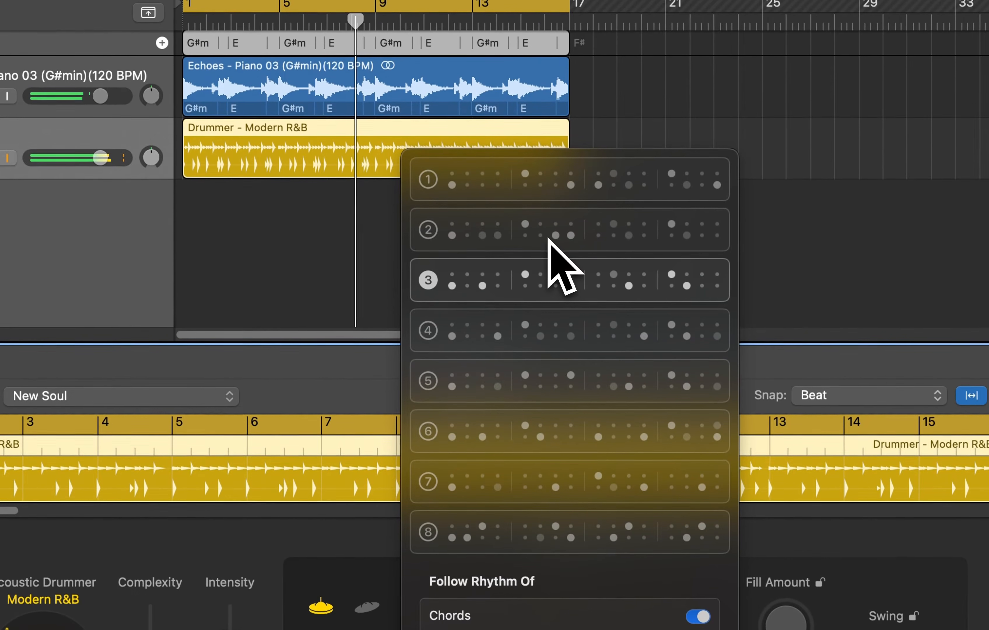
left_click(549, 115)
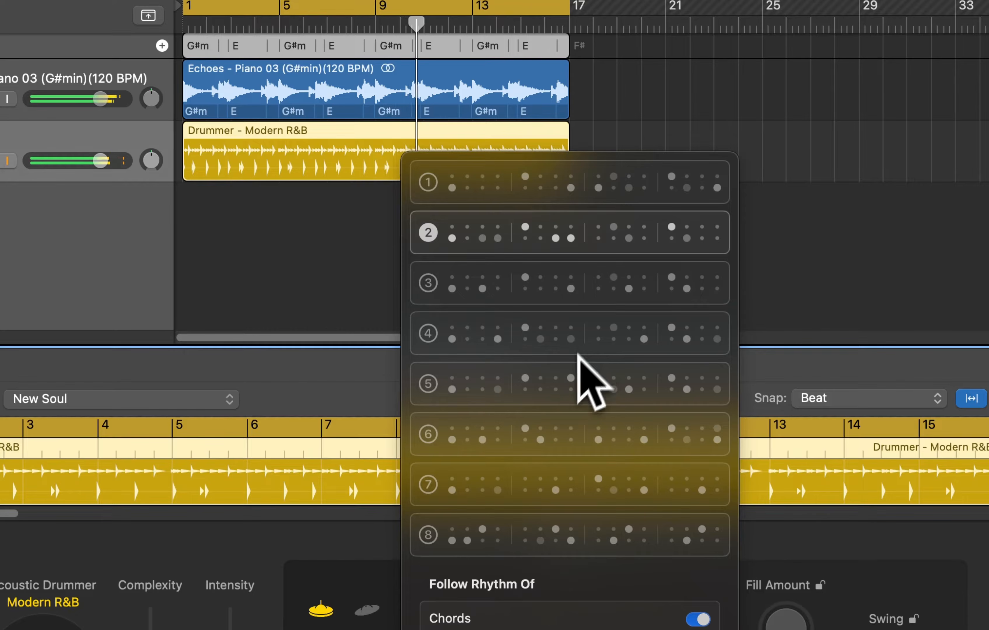
left_click(570, 380)
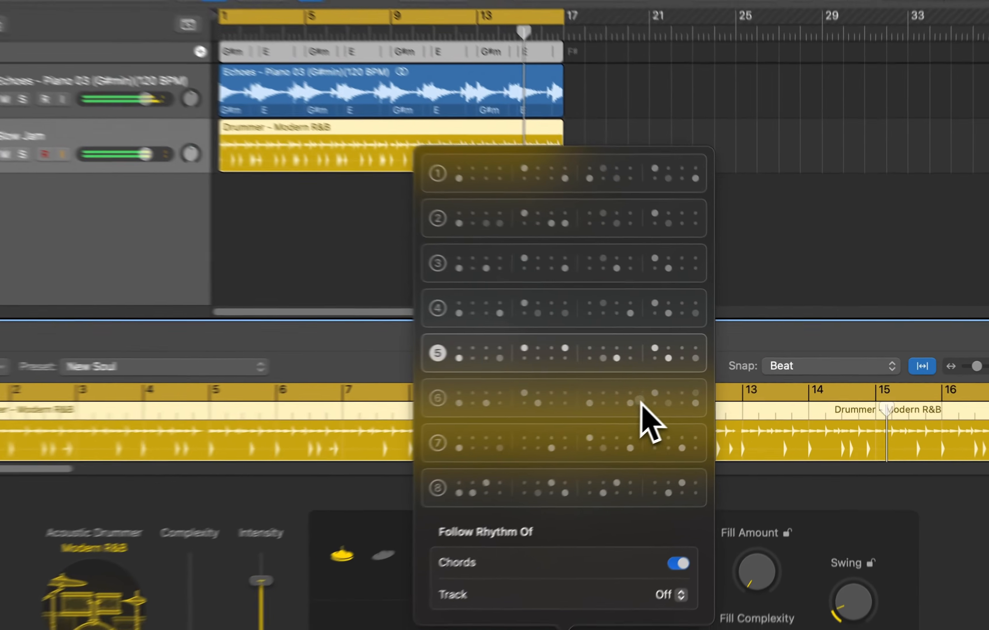
left_click(644, 390)
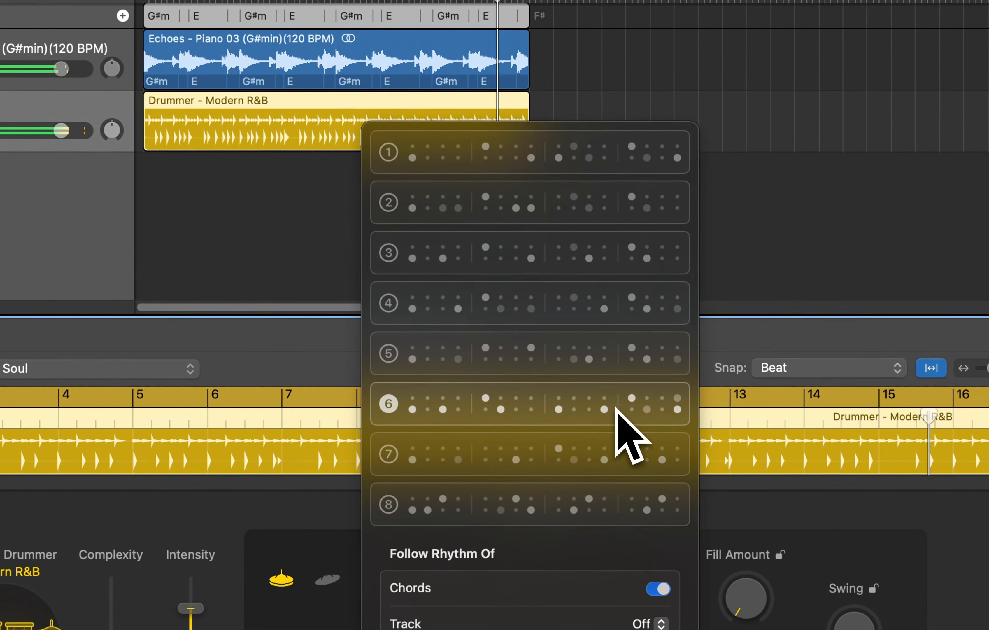
left_click(536, 505)
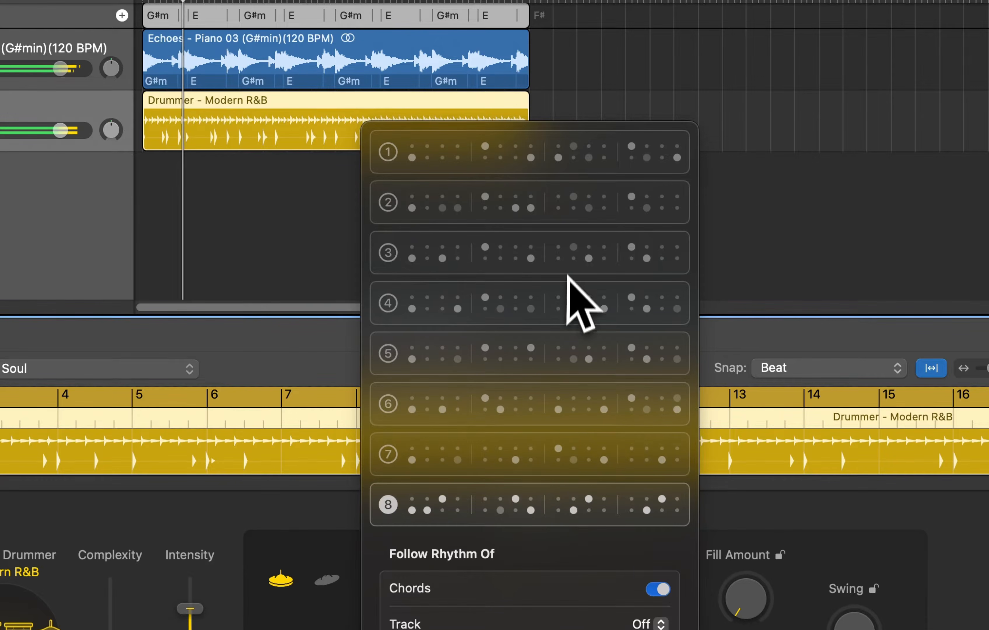
left_click(559, 156)
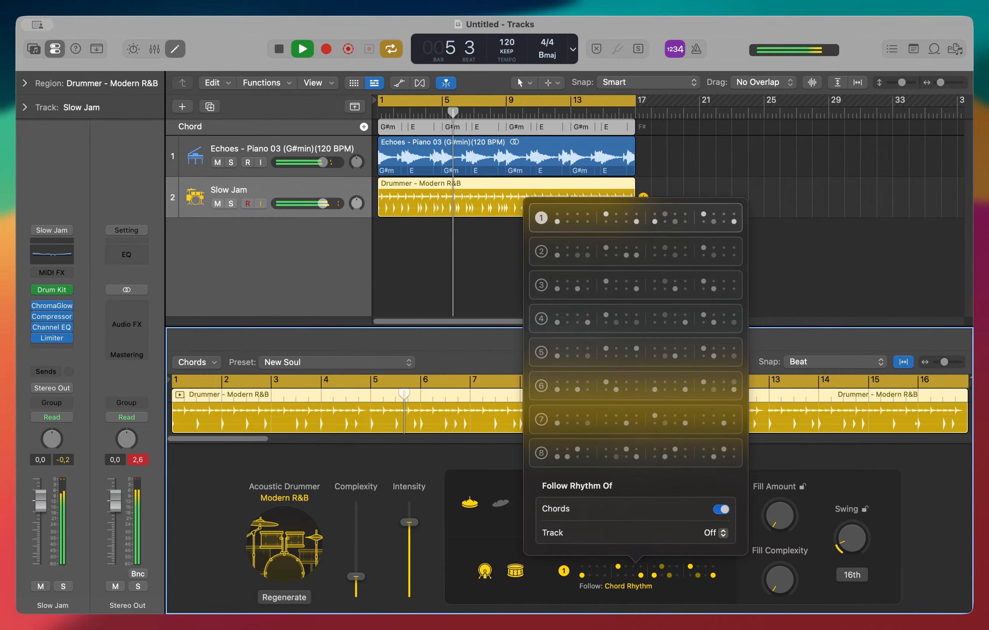
left_click(777, 226)
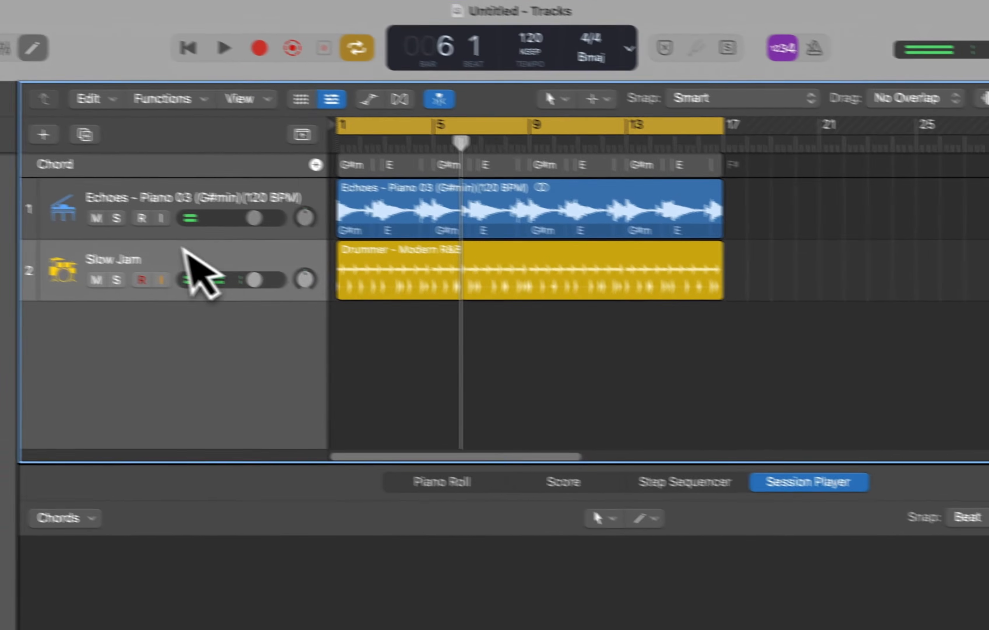
left_click(18, 220)
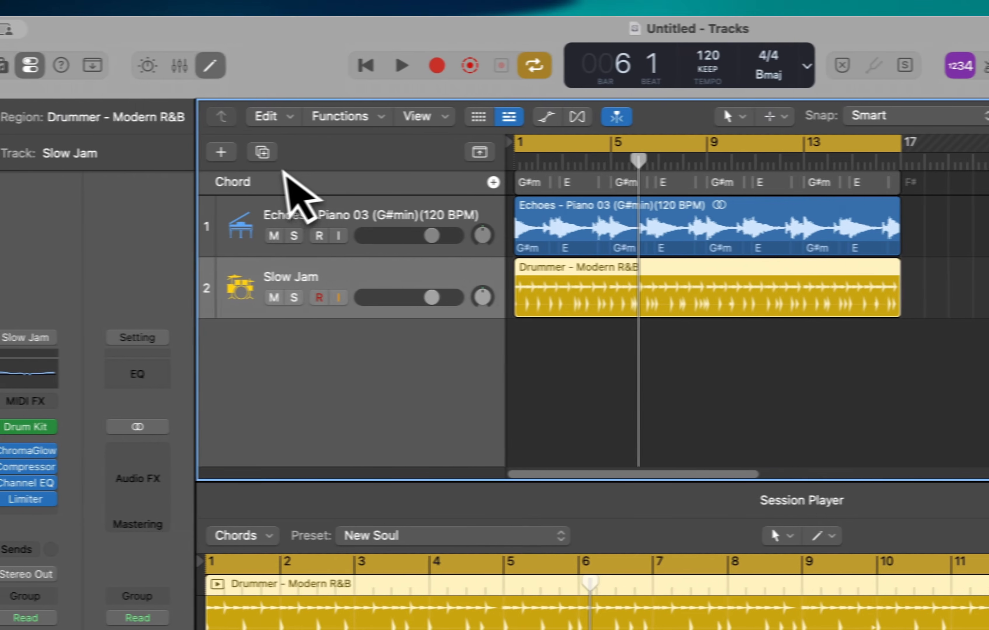
Create one new Session Player Bass Player track
left_click(255, 152)
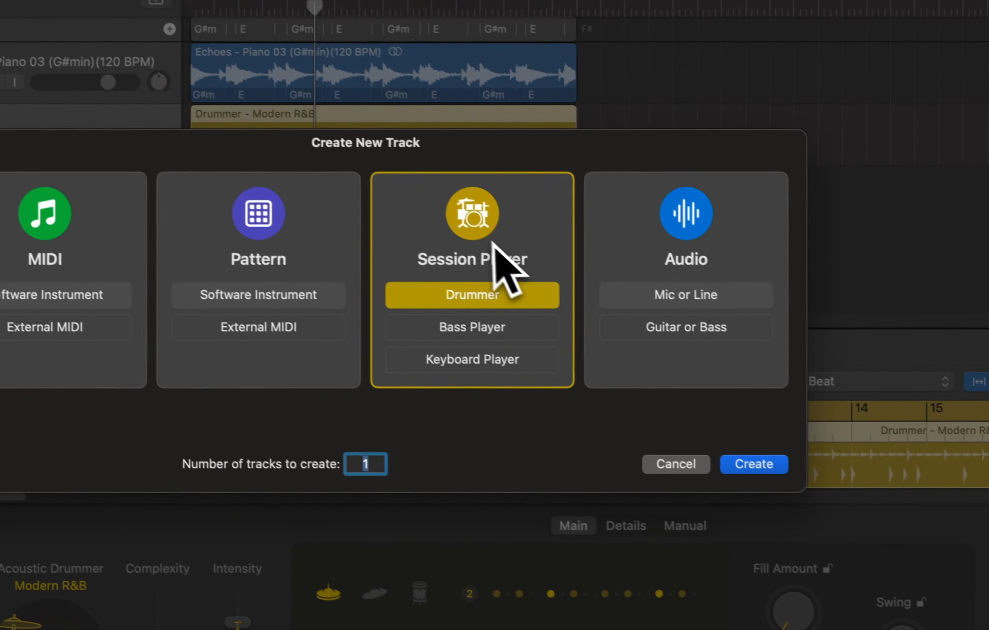
left_click(502, 332)
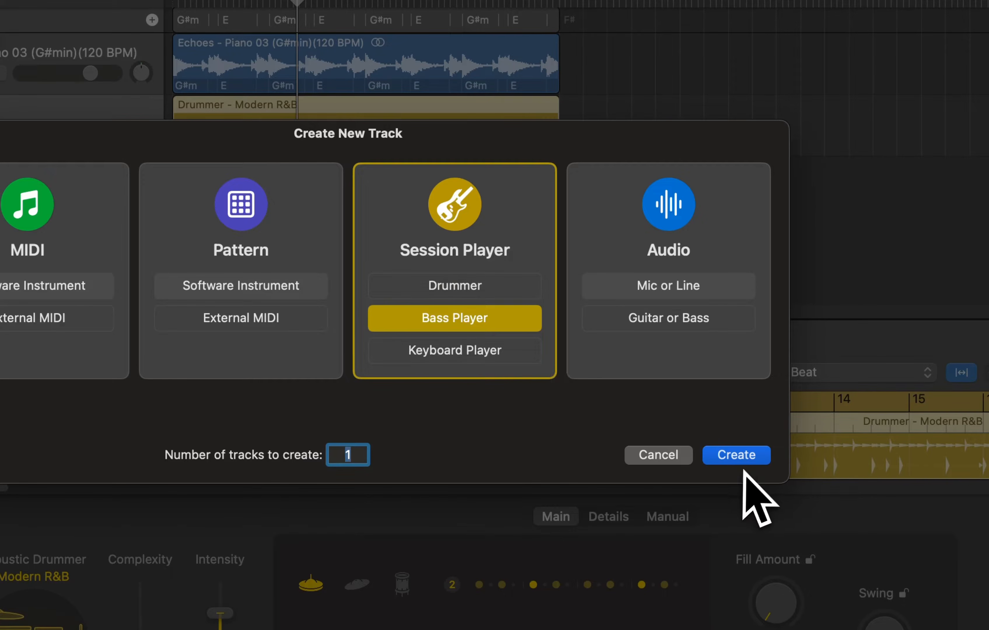
left_click(737, 455)
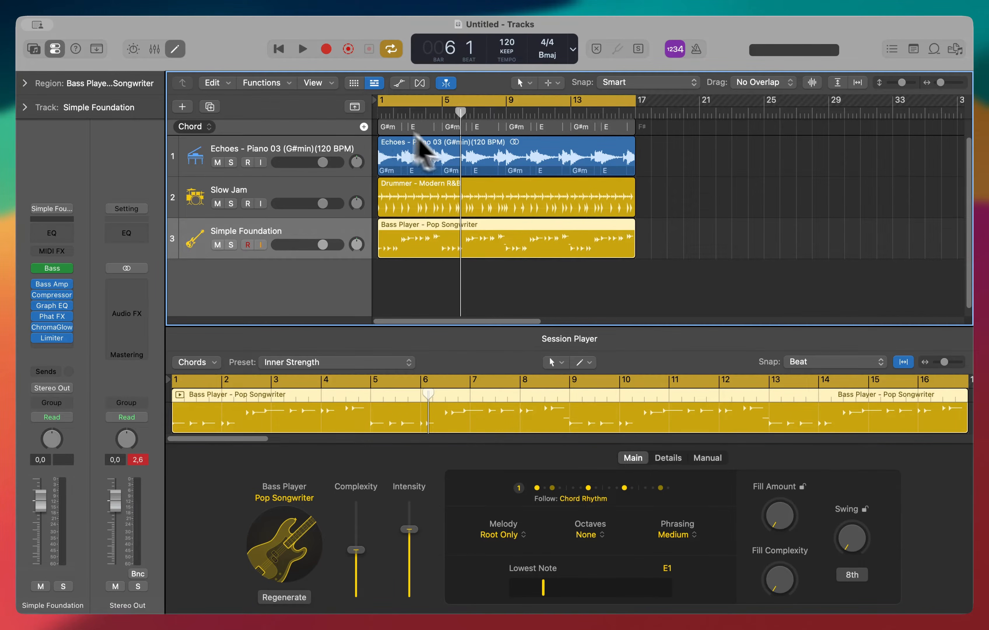
Mute the drummer track, play the song with the bass and turn down the piano track's volume
left_click(218, 203)
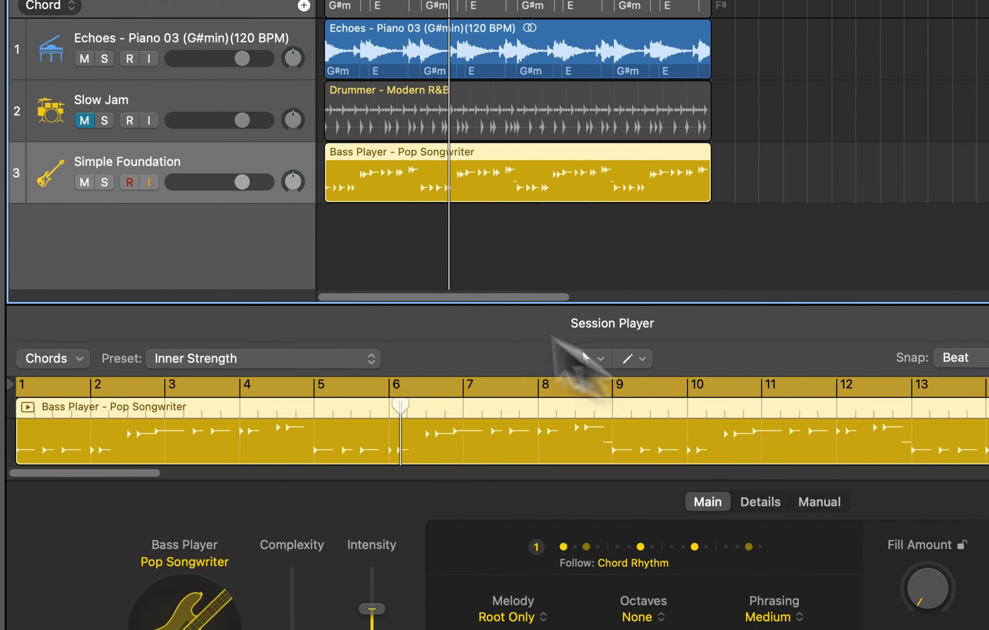
key("space")
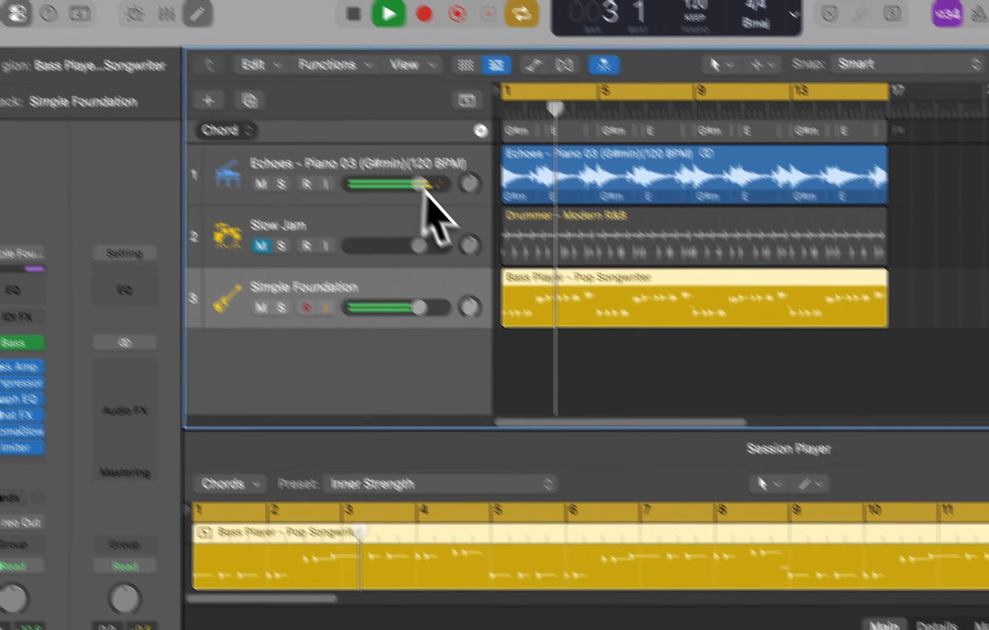
left_click_drag(424, 188, 347, 186)
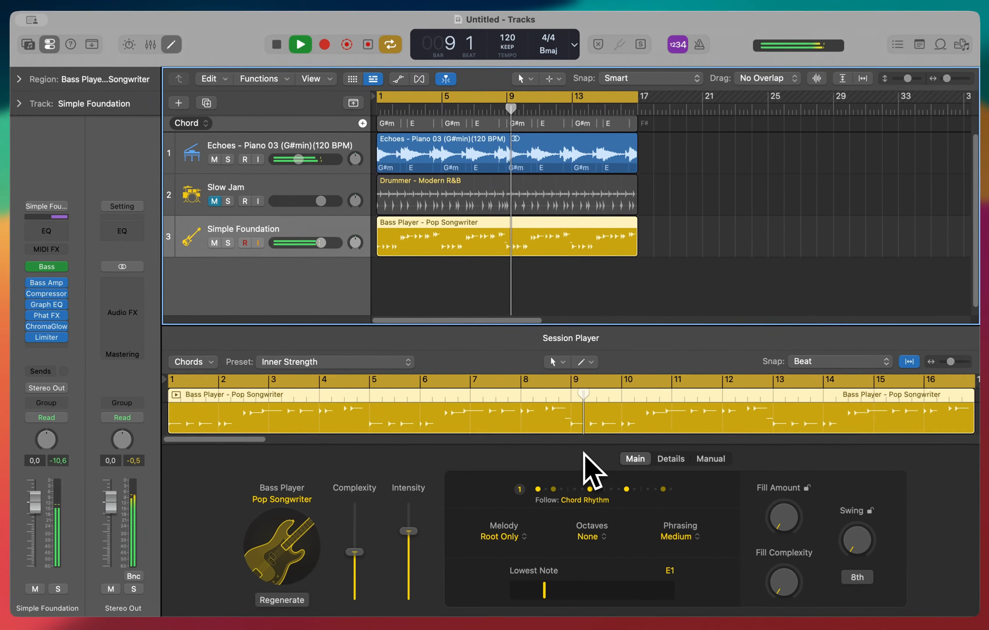
key("space")
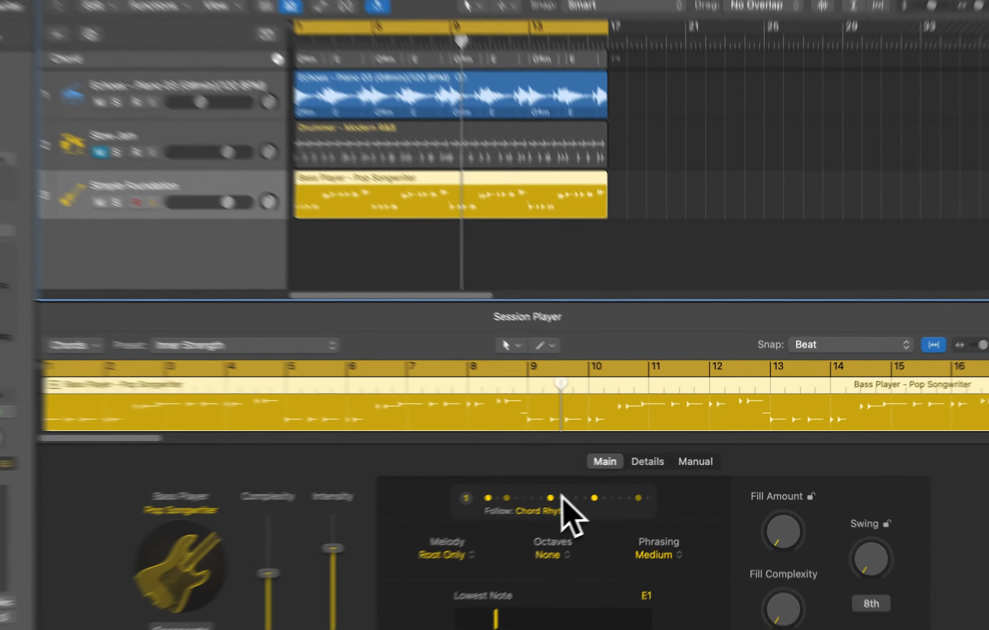
Switch the bass player's chord-rhythm pattern to pattern 2 and reselect the bass region
left_click(587, 489)
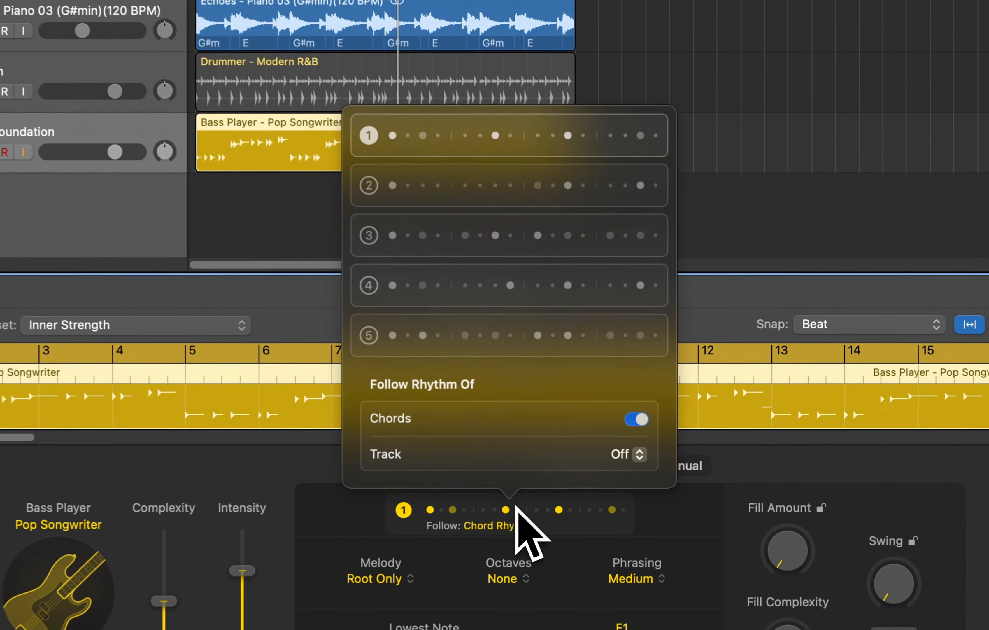
left_click(549, 189)
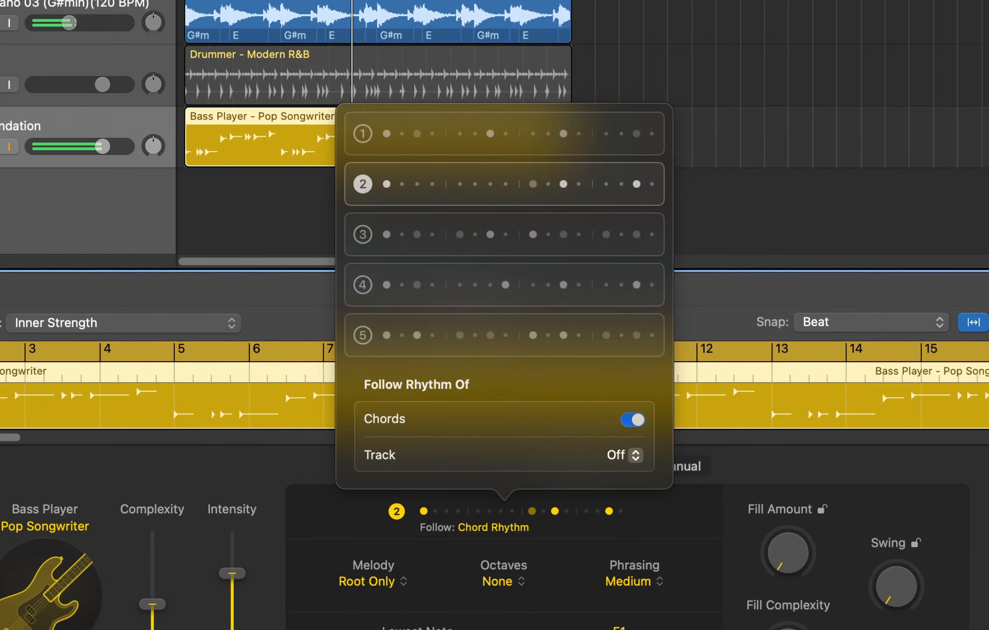
left_click(729, 242)
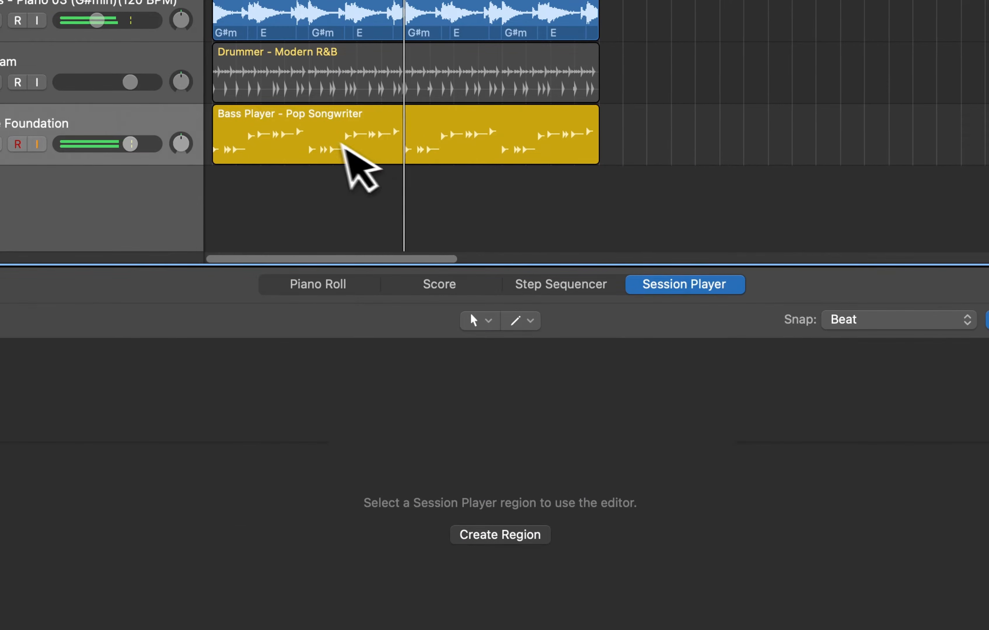
left_click(348, 147)
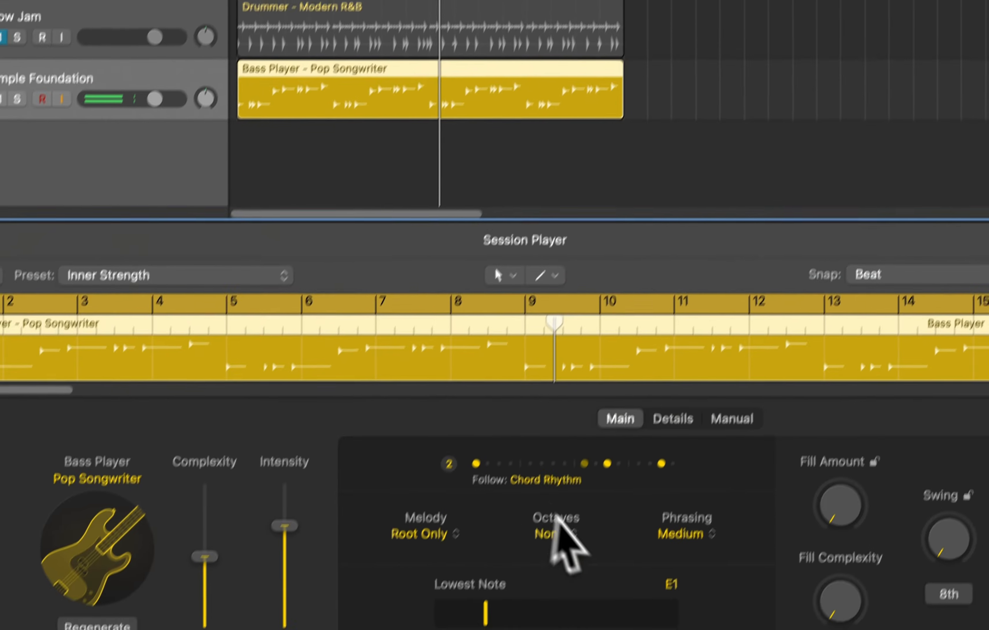
Audition the bass Melody options Some Notes and More Notes, settling back on Root Only
left_click(437, 544)
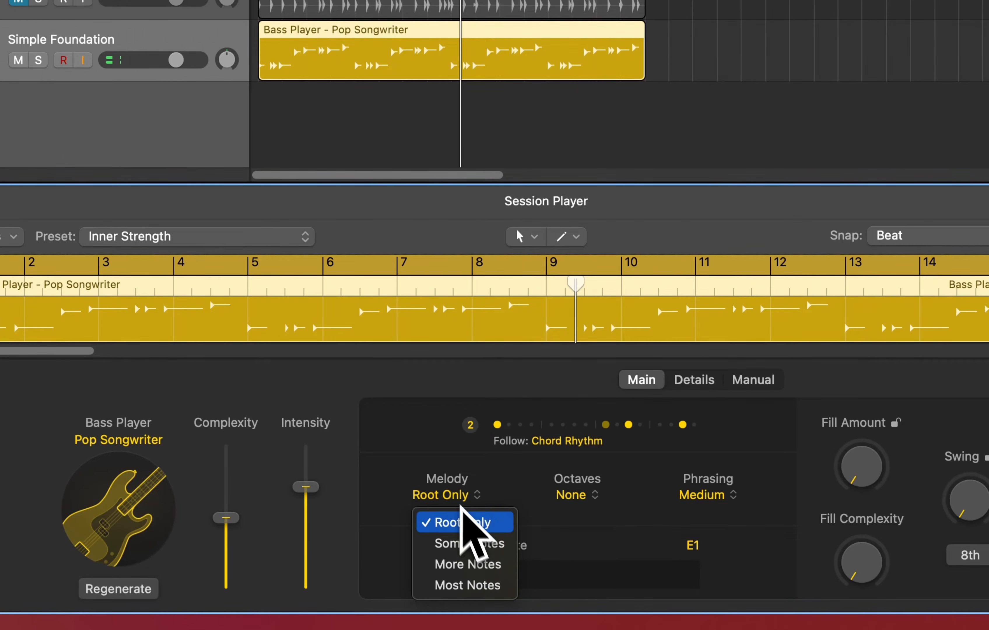
left_click(501, 496)
left_click(457, 495)
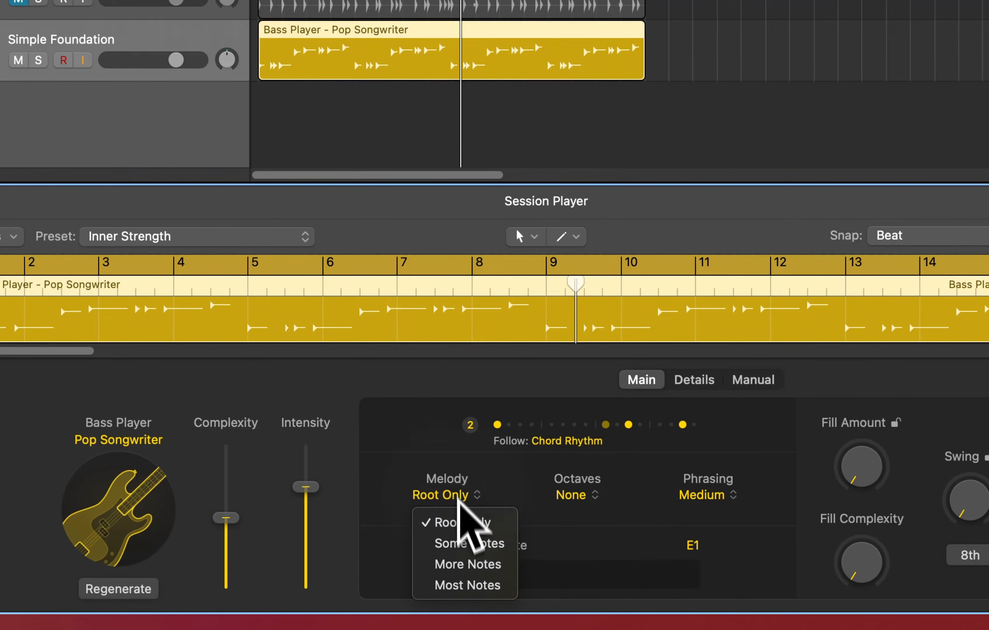
left_click(464, 544)
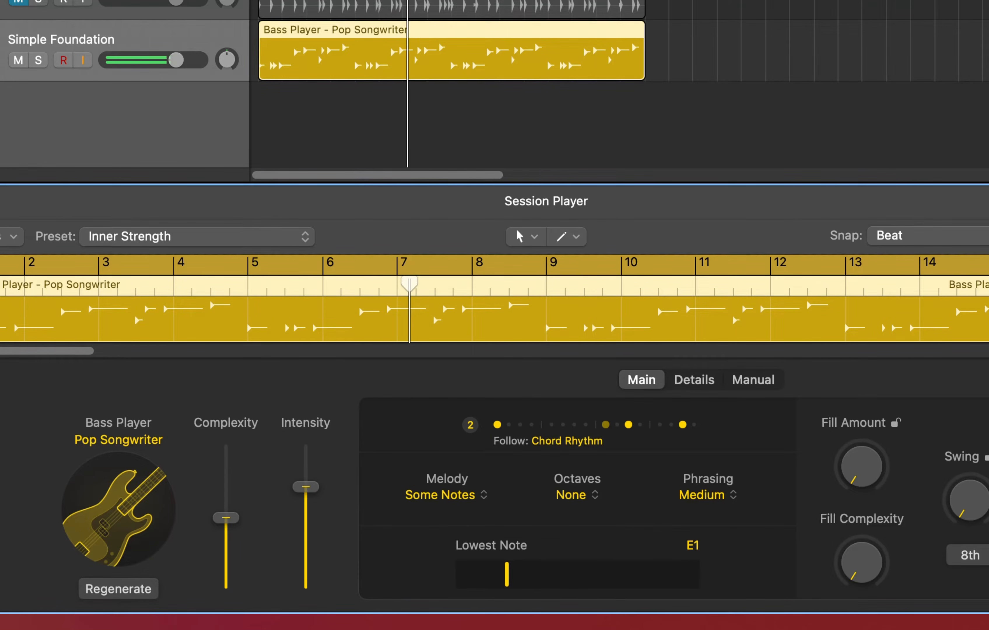
left_click(441, 494)
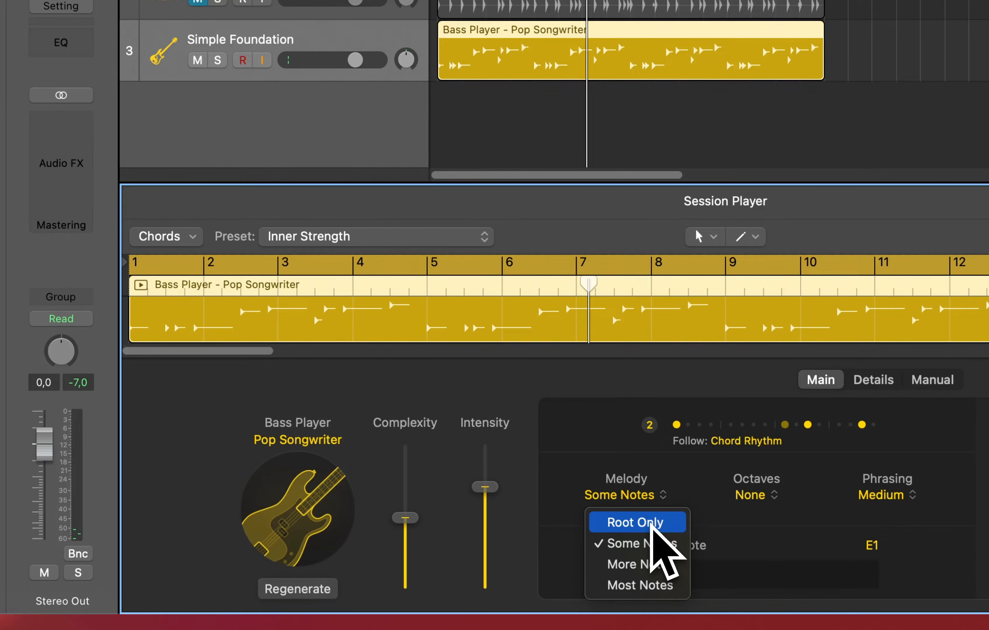
left_click(642, 565)
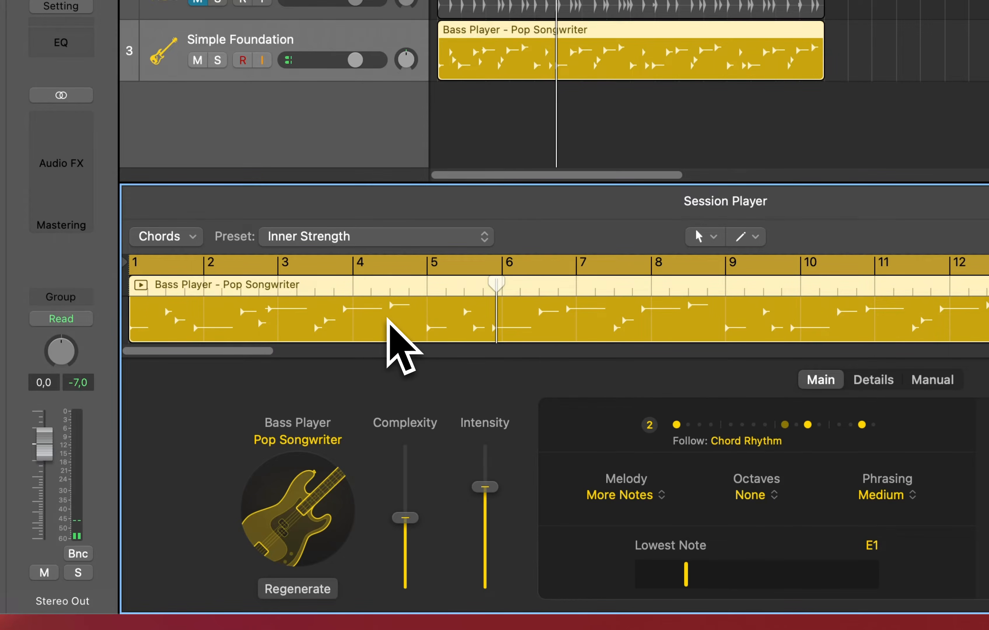
left_click(637, 495)
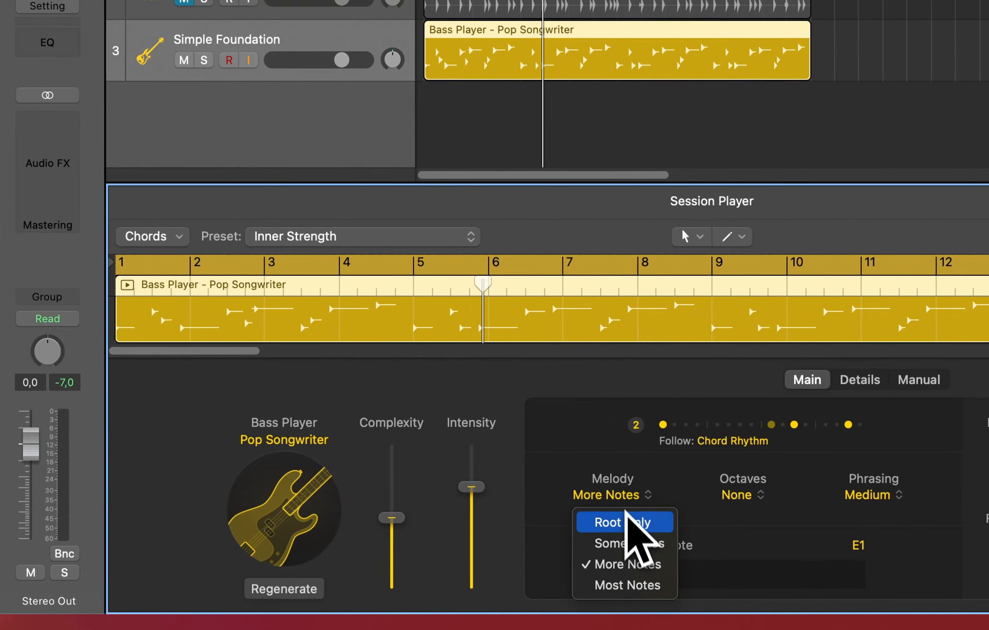
left_click(631, 523)
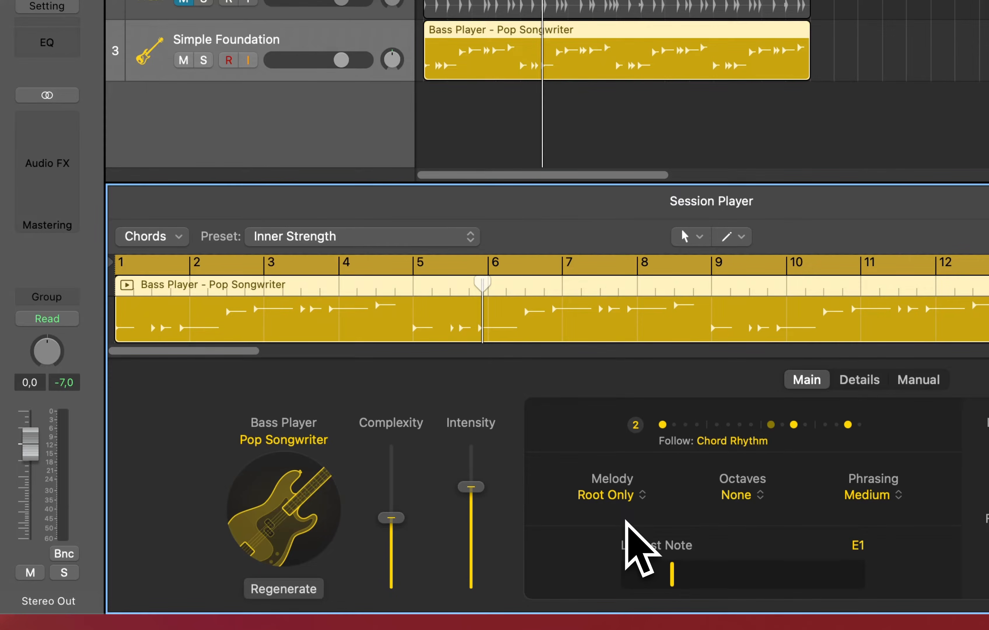
Change the bass player style to Pump Bass from the Synth section, confirming the player change
left_click(290, 505)
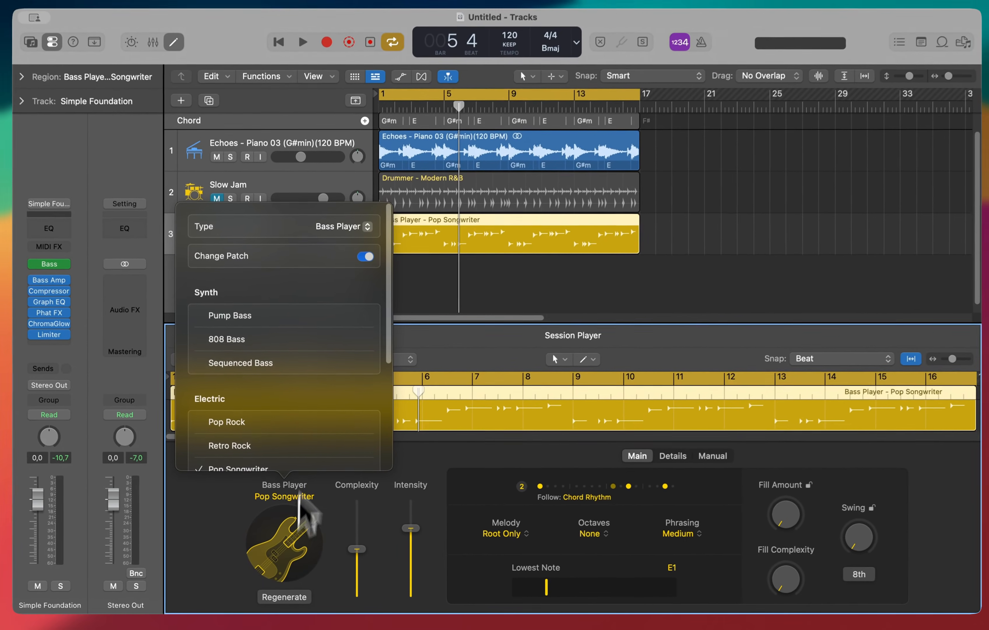
scroll(318, 372, "down", 5)
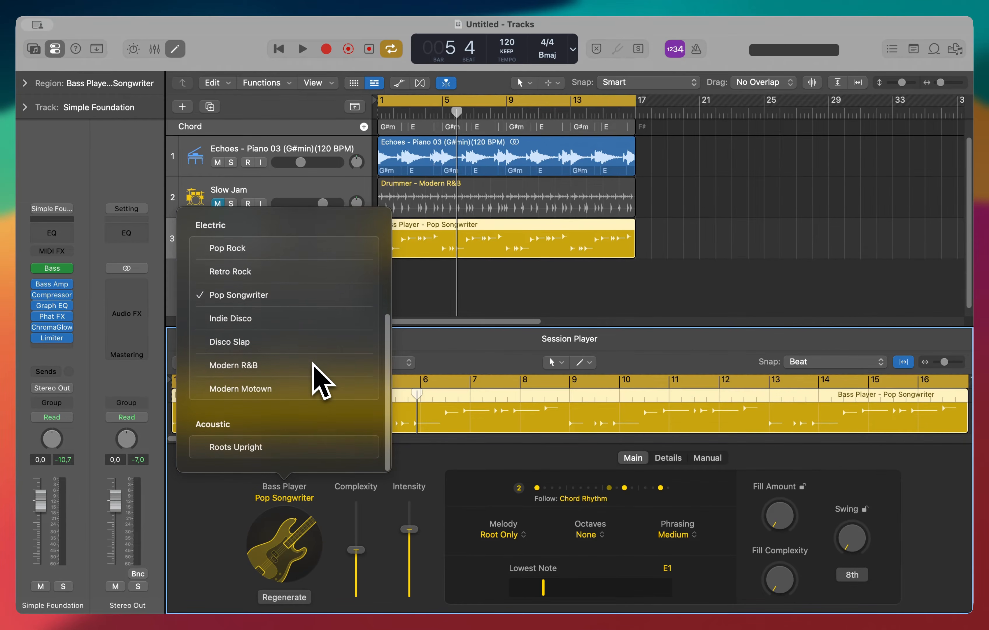
scroll(312, 363, "up", 6)
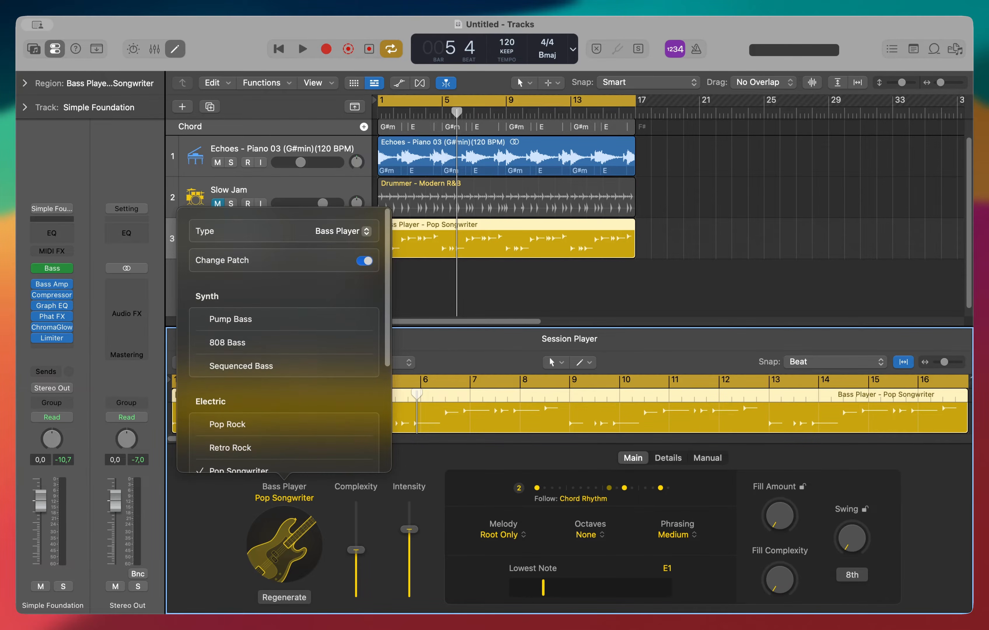
left_click(299, 319)
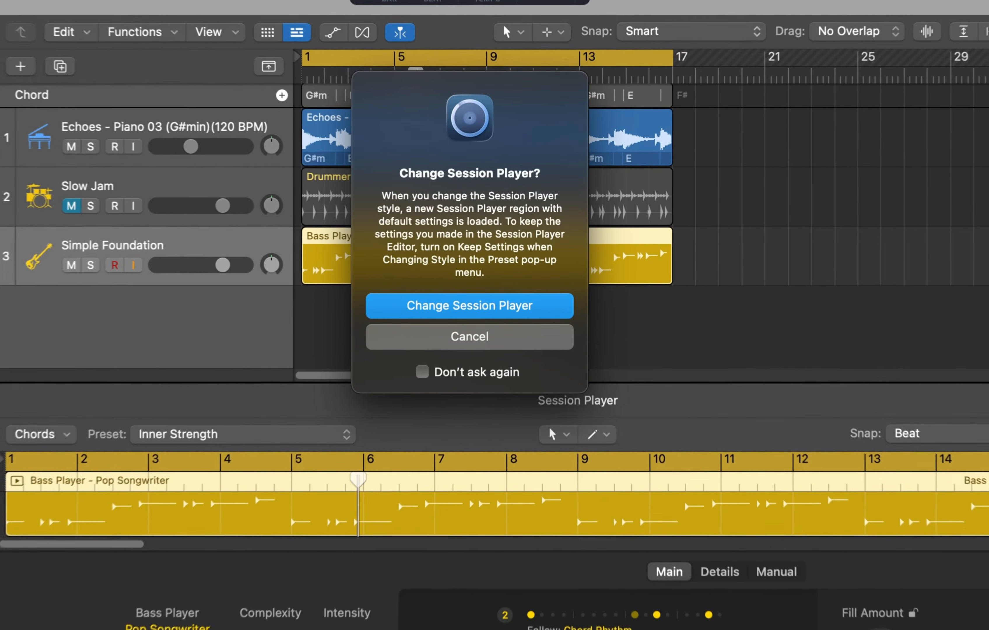
left_click(526, 271)
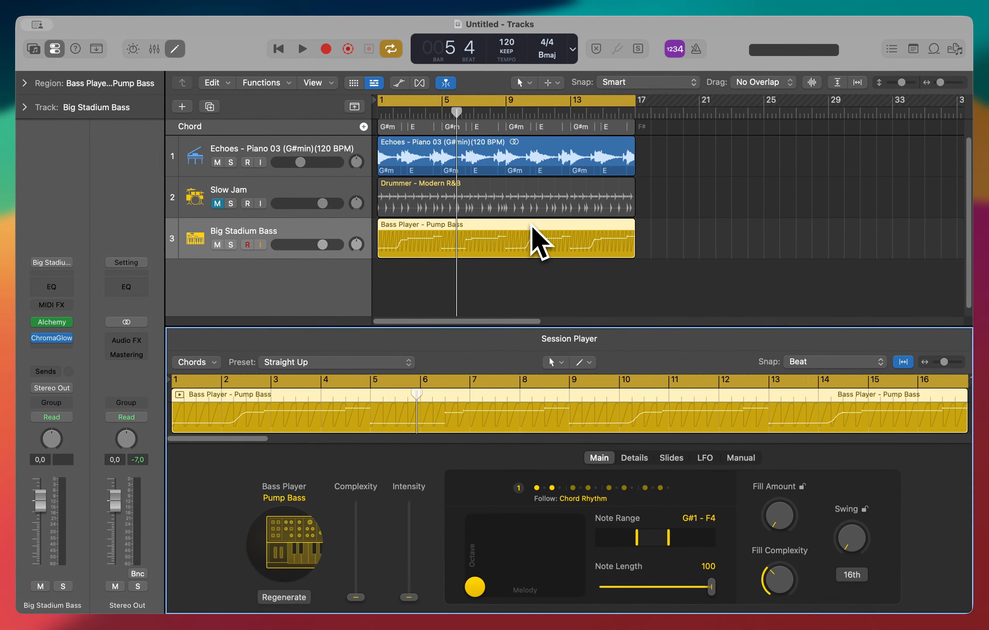
Play the song while adjusting the bass Complexity, finally setting it to 29%
key("space")
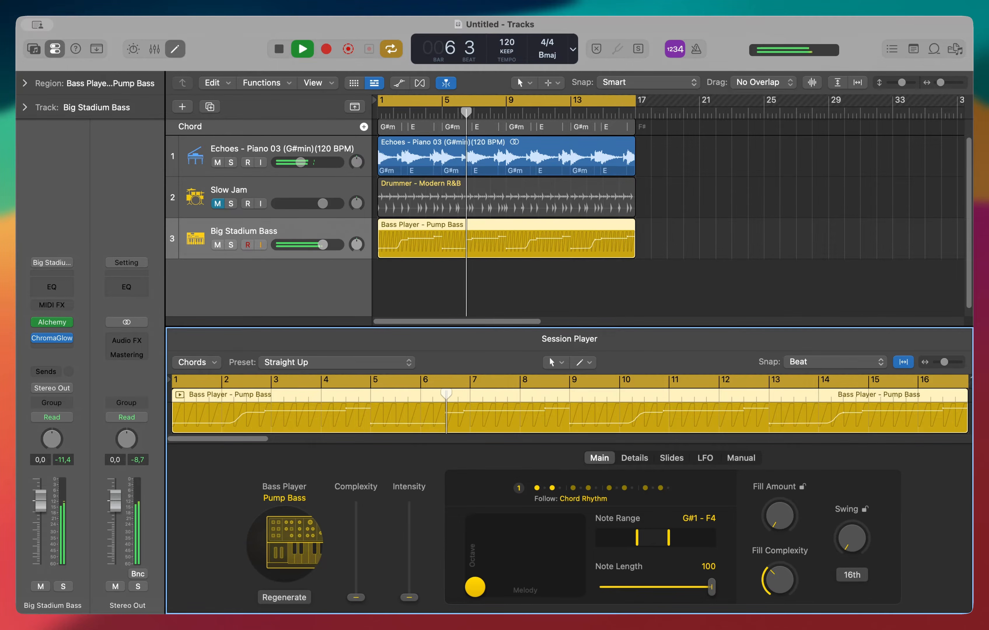
key("space")
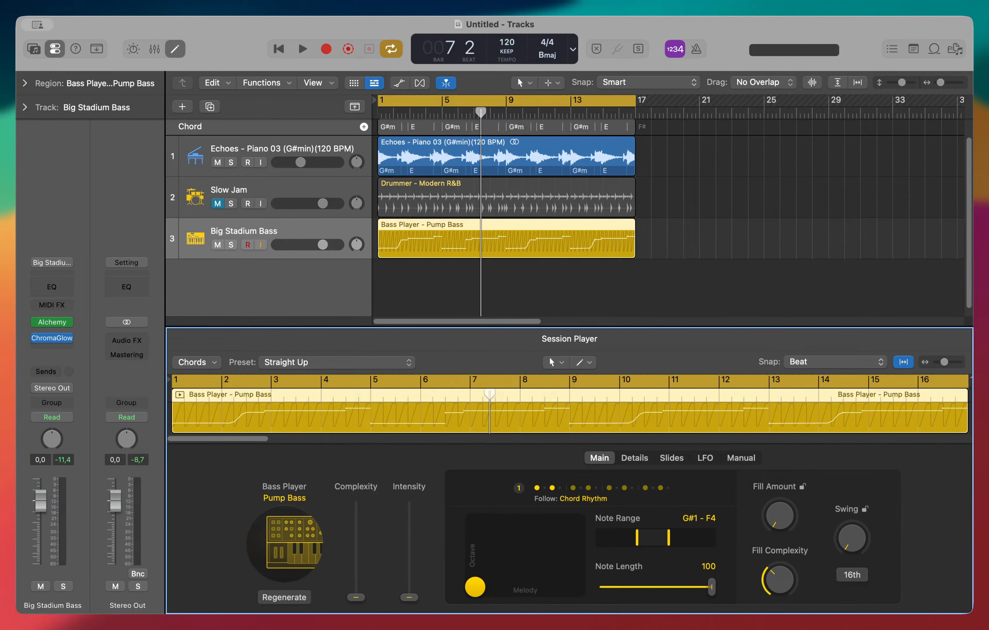
key("space")
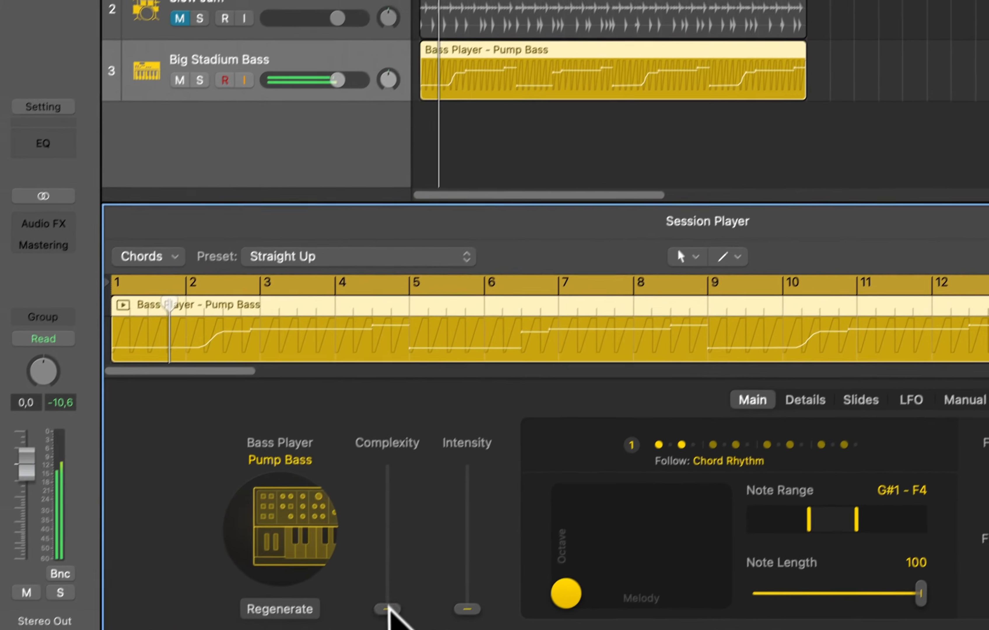
left_click_drag(389, 611, 408, 519)
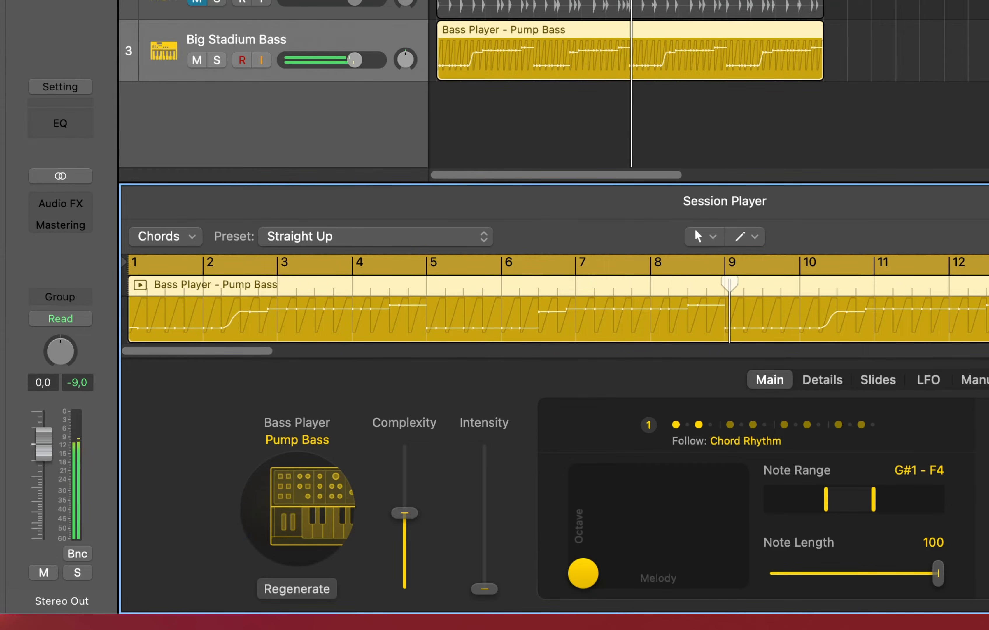
left_click_drag(404, 513, 405, 552)
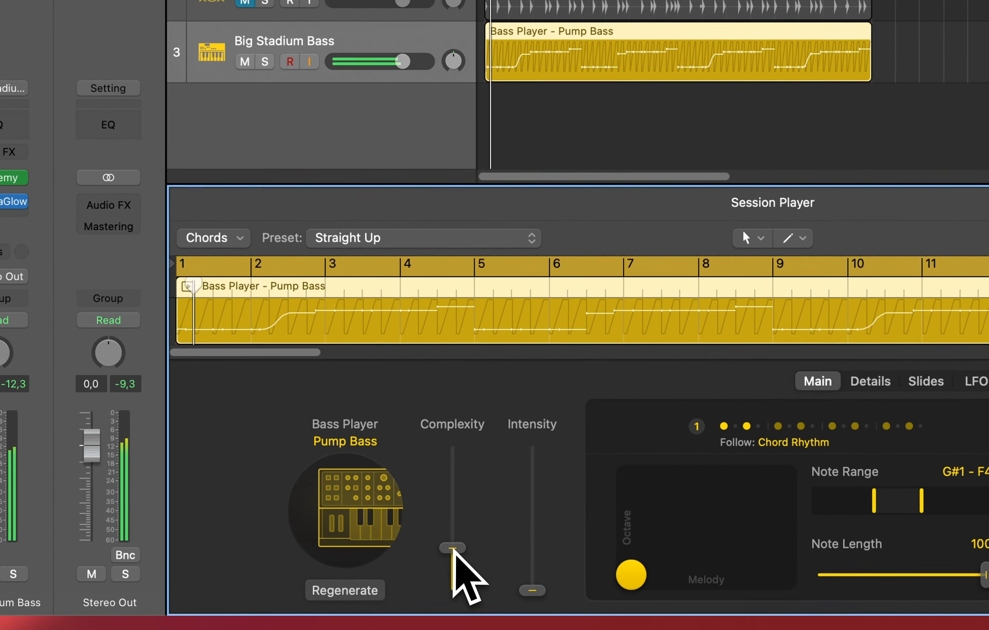
left_click_drag(386, 628, 404, 458)
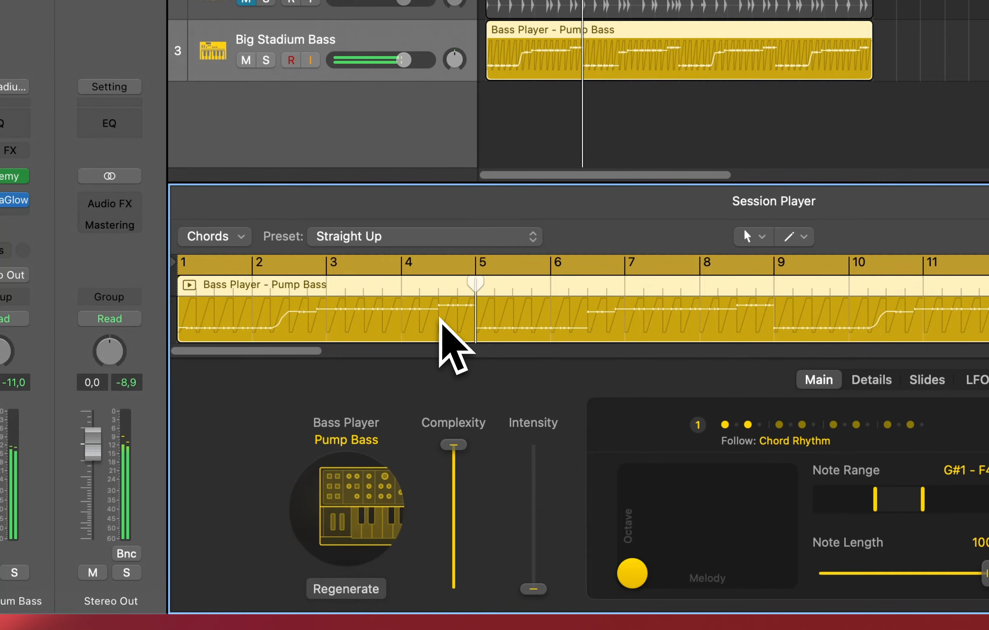
left_click_drag(455, 446, 447, 599)
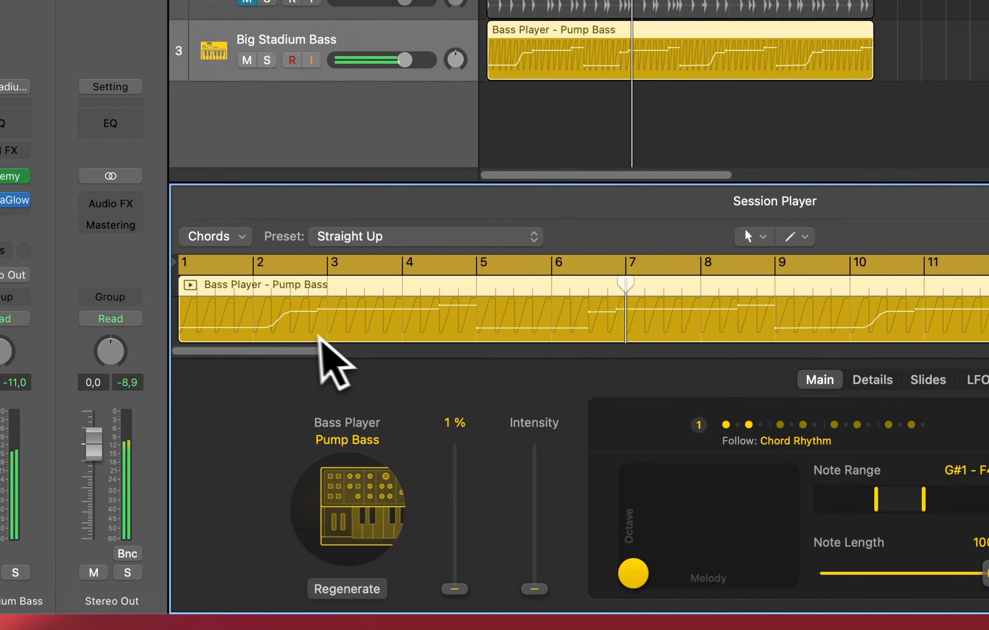
left_click_drag(455, 587, 458, 548)
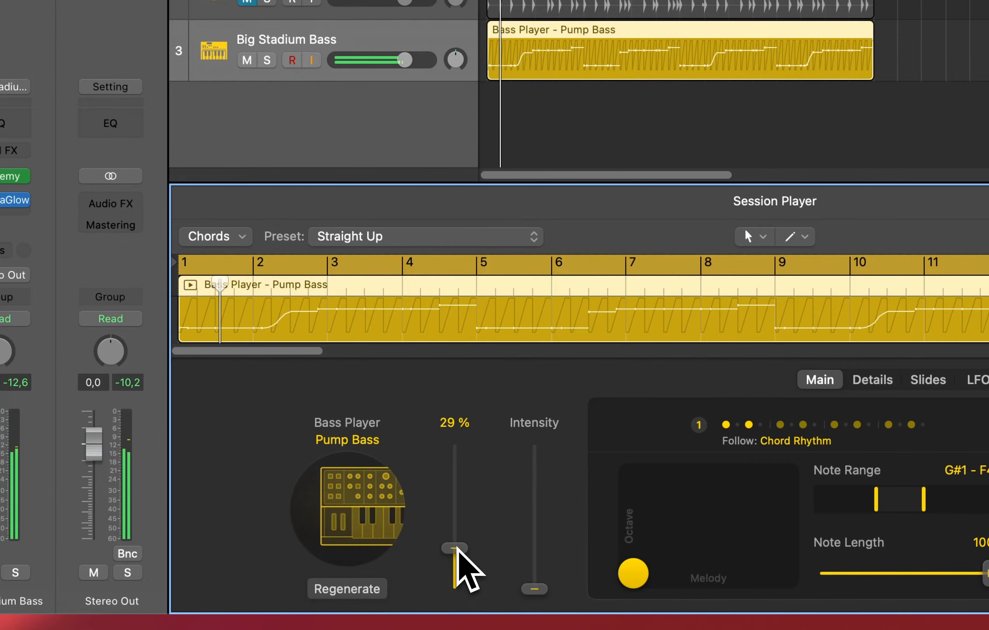
Adjust the bass Intensity, raising it to 100% and then lowering it to a low level
left_click_drag(540, 590, 561, 424)
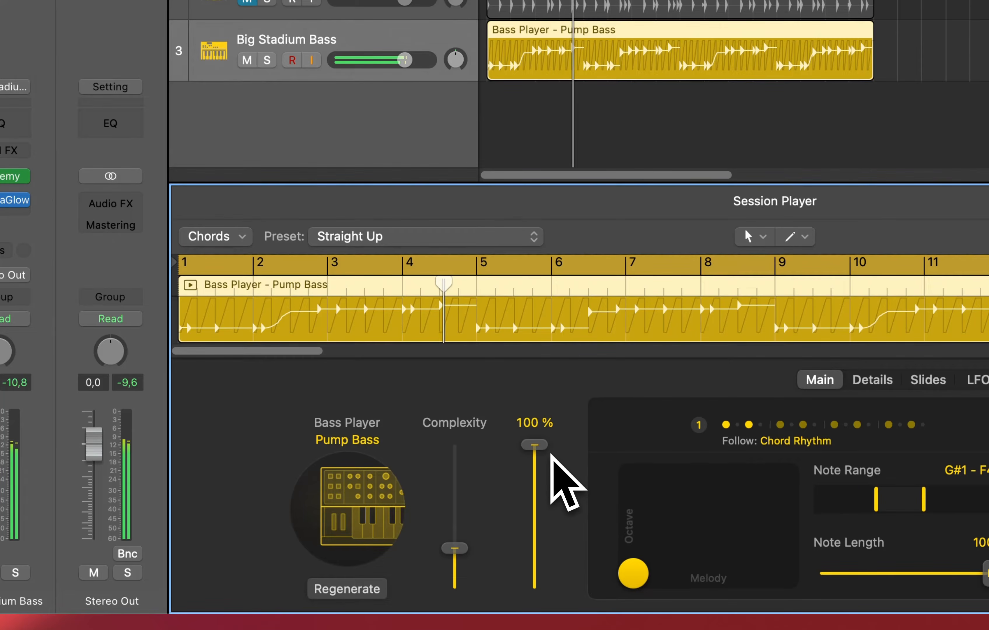
left_click_drag(539, 448, 536, 504)
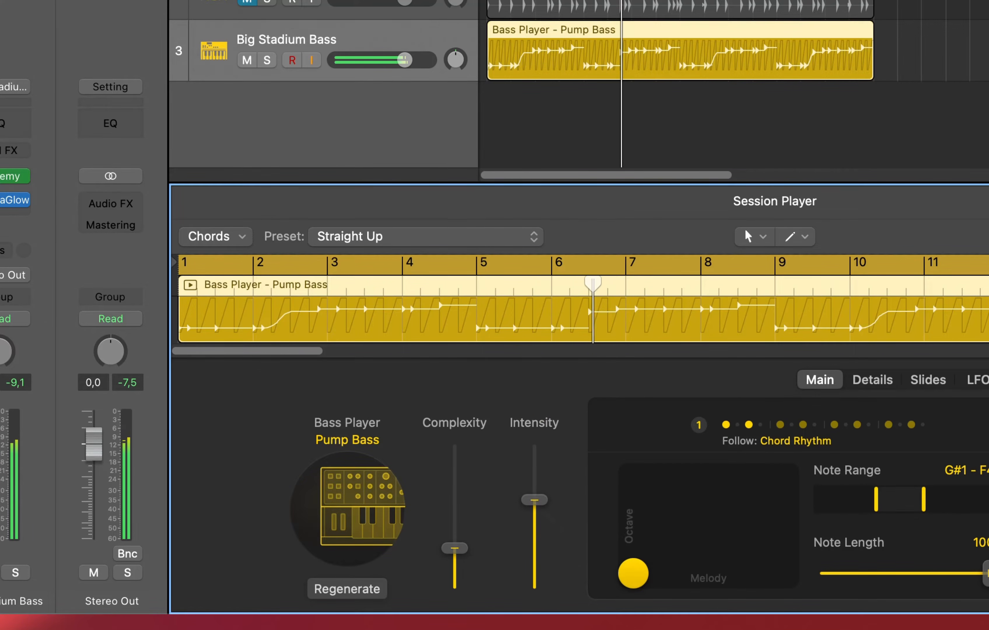
left_click_drag(535, 501, 537, 549)
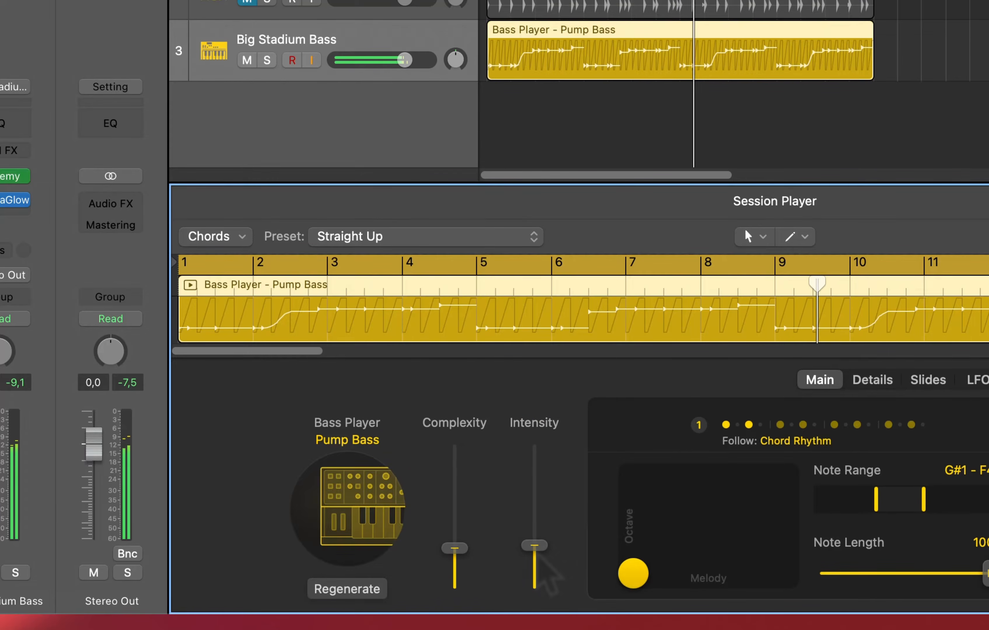
left_click(537, 537)
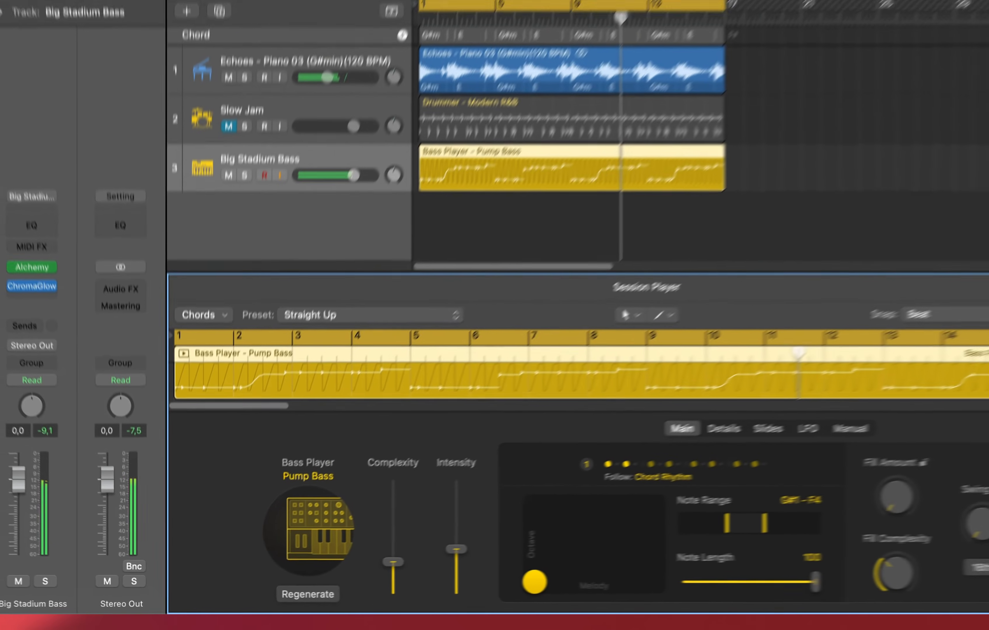
Play the song while lowering the bass Intensity to 1%
key("space")
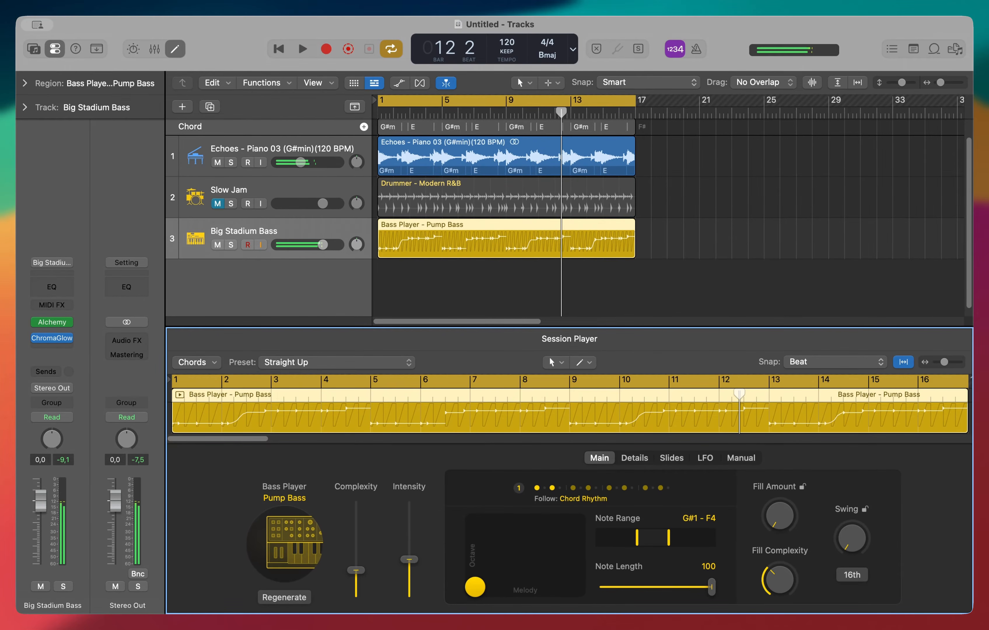
left_click_drag(409, 559, 411, 618)
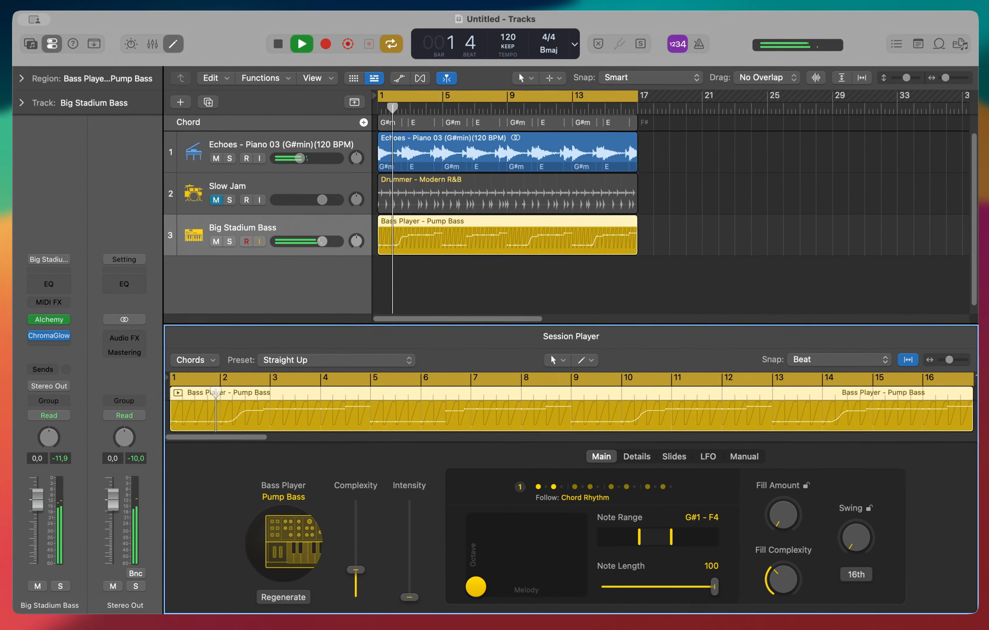
key("space")
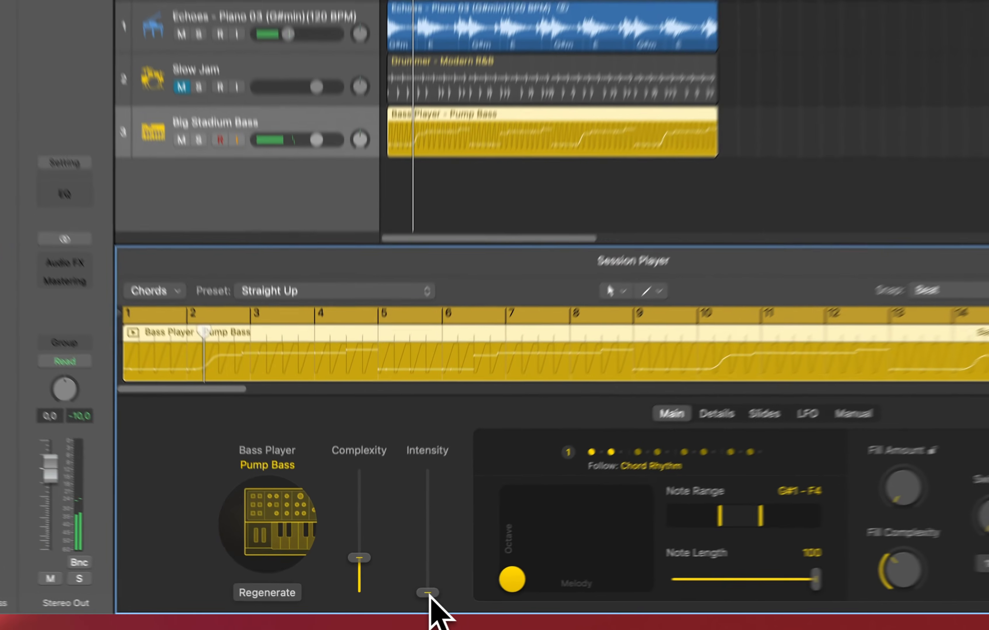
left_click(409, 597)
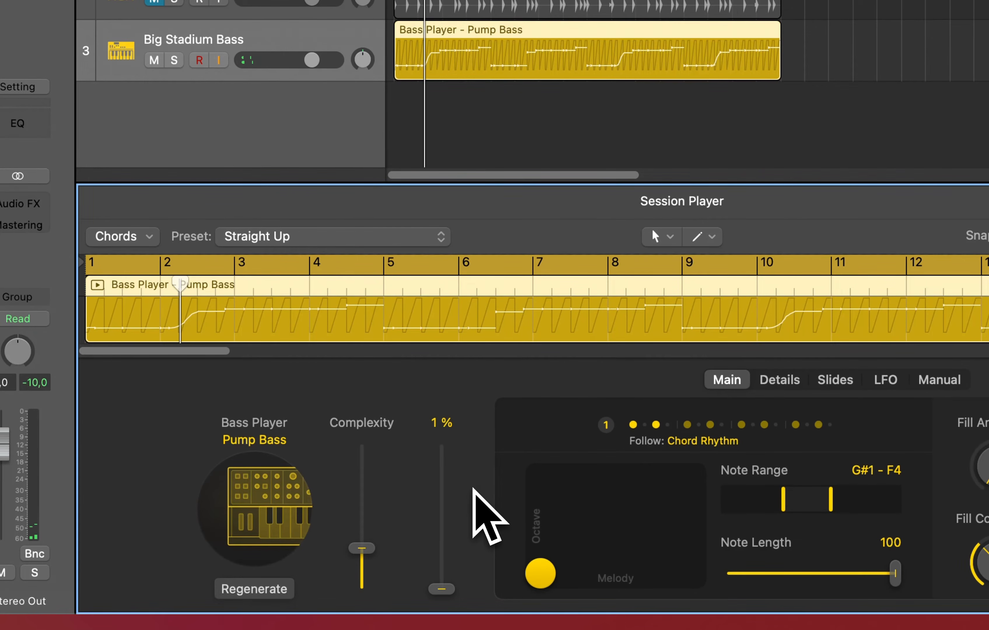
key("space")
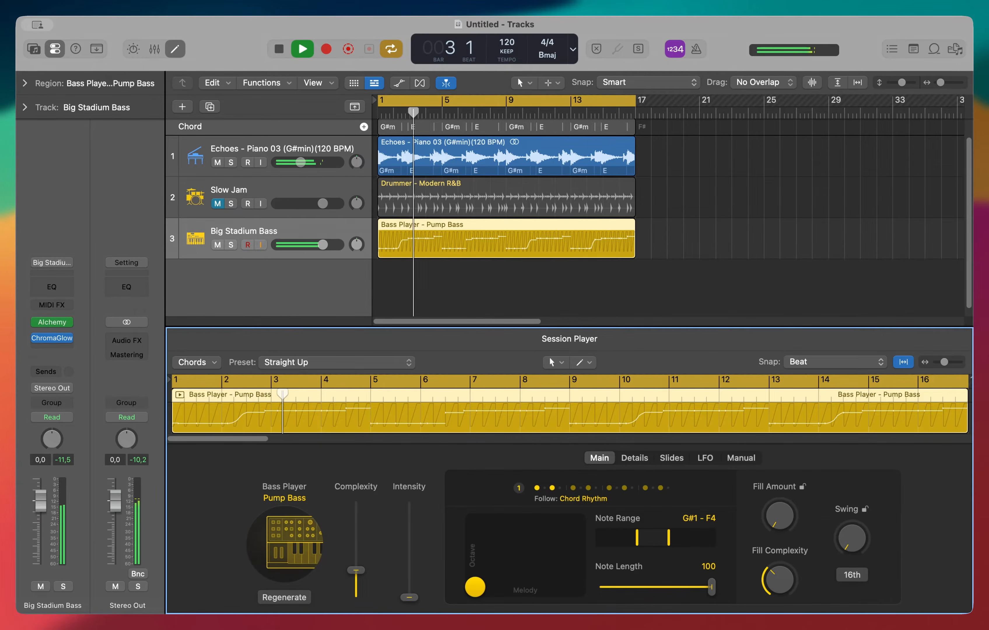
key("space")
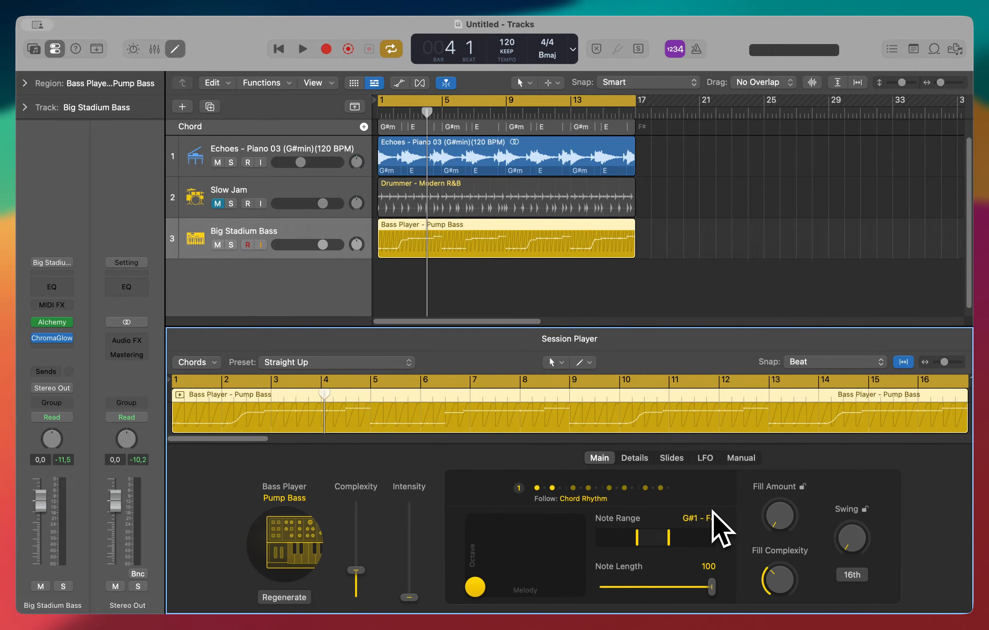
Audition shorter bass Note Length values such as 53 and 67 during playback, returning it to 100
key("space")
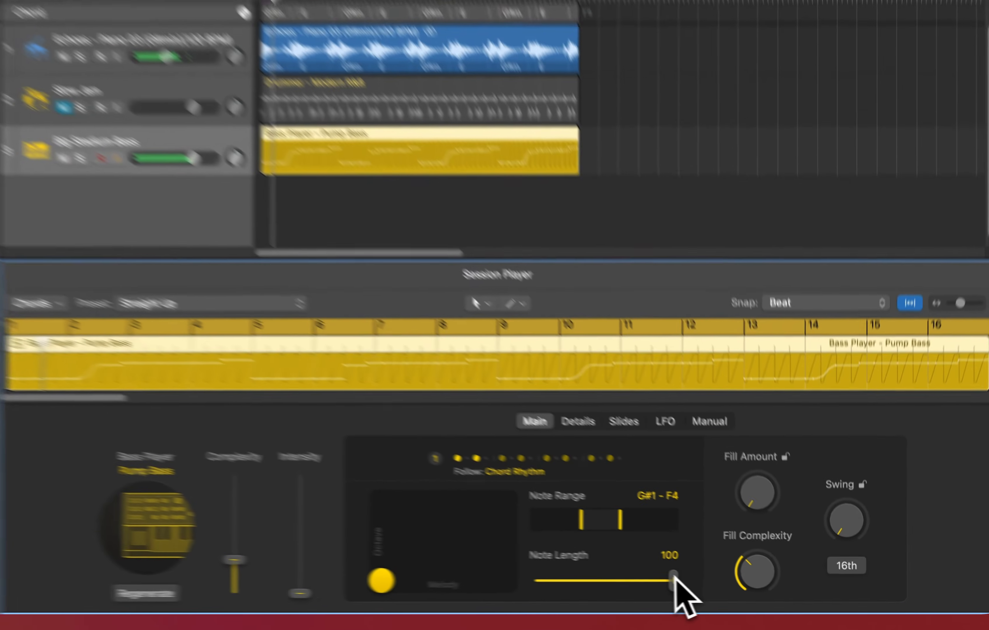
left_click_drag(711, 587, 702, 585)
left_click_drag(619, 573, 558, 574)
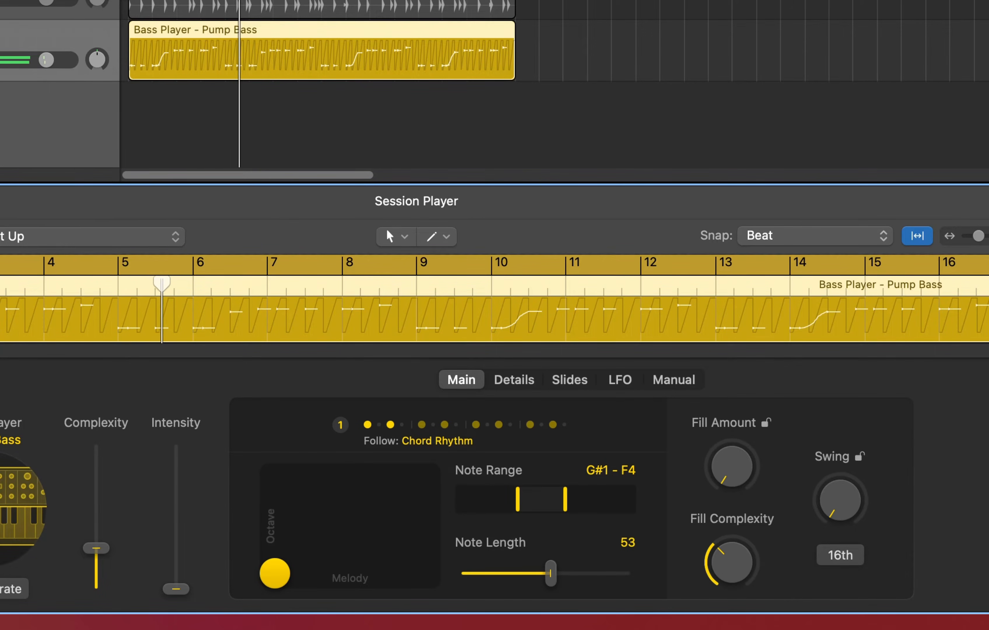
left_click_drag(551, 573, 596, 576)
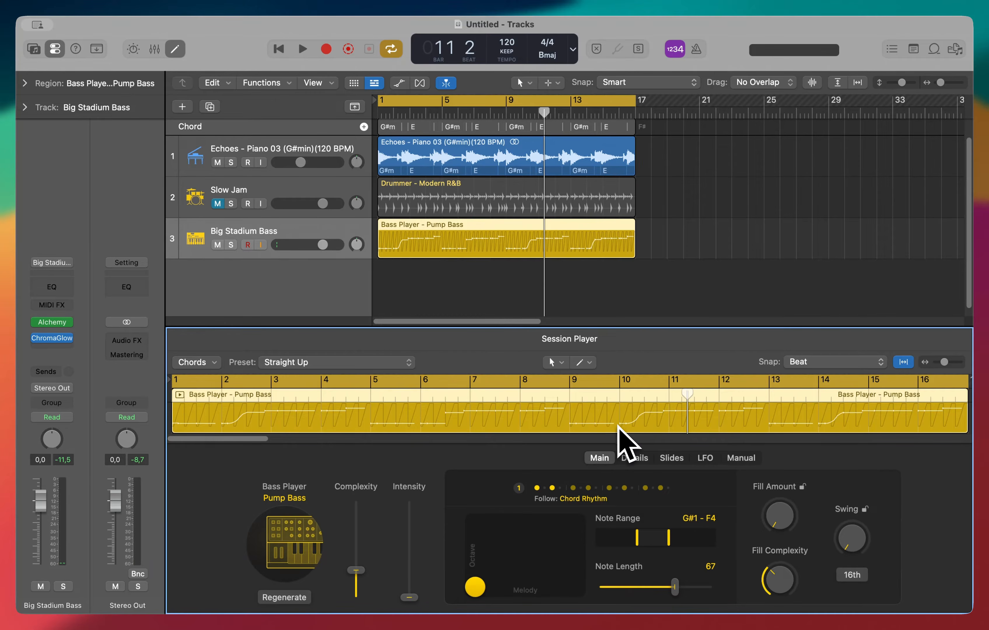
left_click_drag(674, 587, 725, 588)
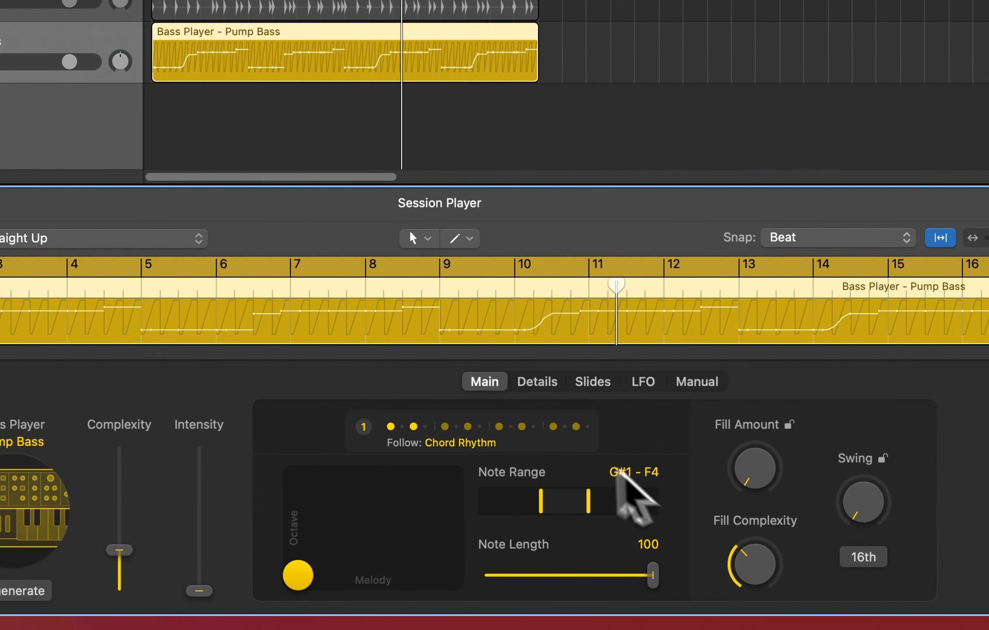
Choose rhythm pattern 2 for the bass to follow the chord rhythm, and play it back
left_click(492, 432)
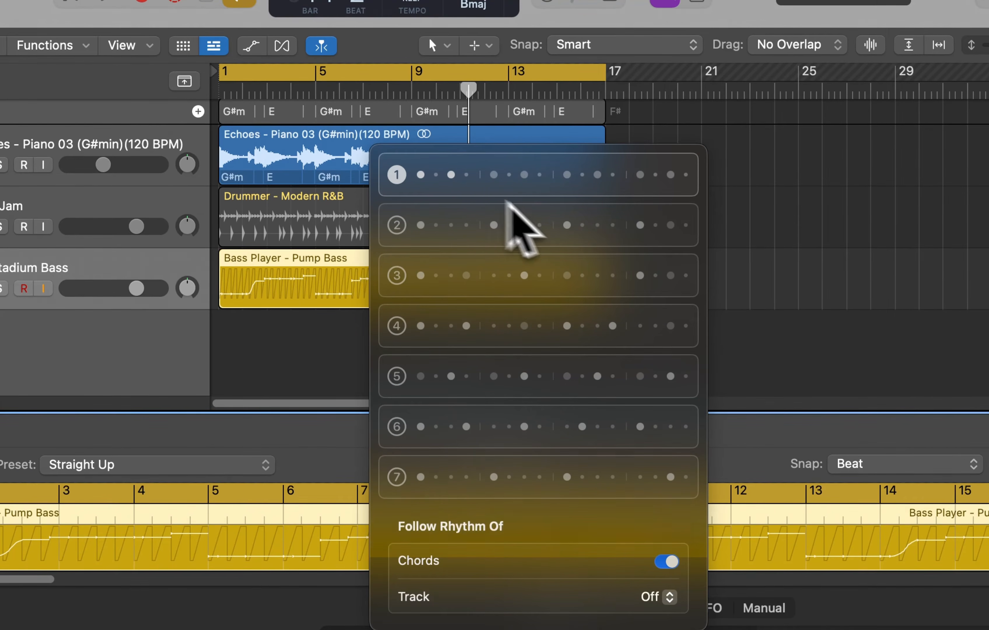
left_click(593, 223)
key("space")
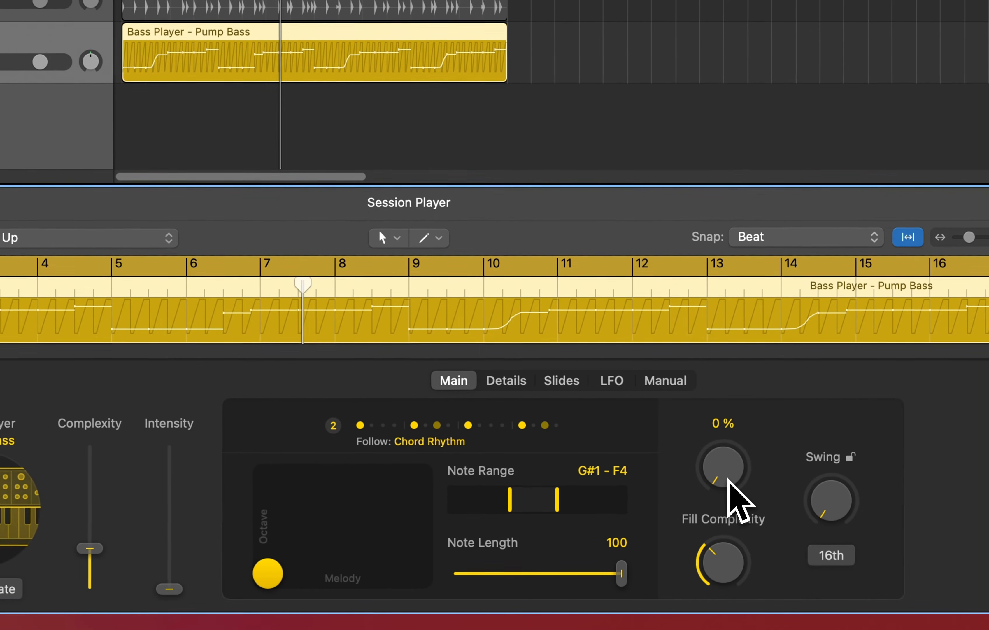
key("space")
Adjust the bass Fill Amount, raising it high and then turning it back down to a low level
left_click_drag(727, 477, 719, 422)
left_click_drag(734, 470, 738, 444)
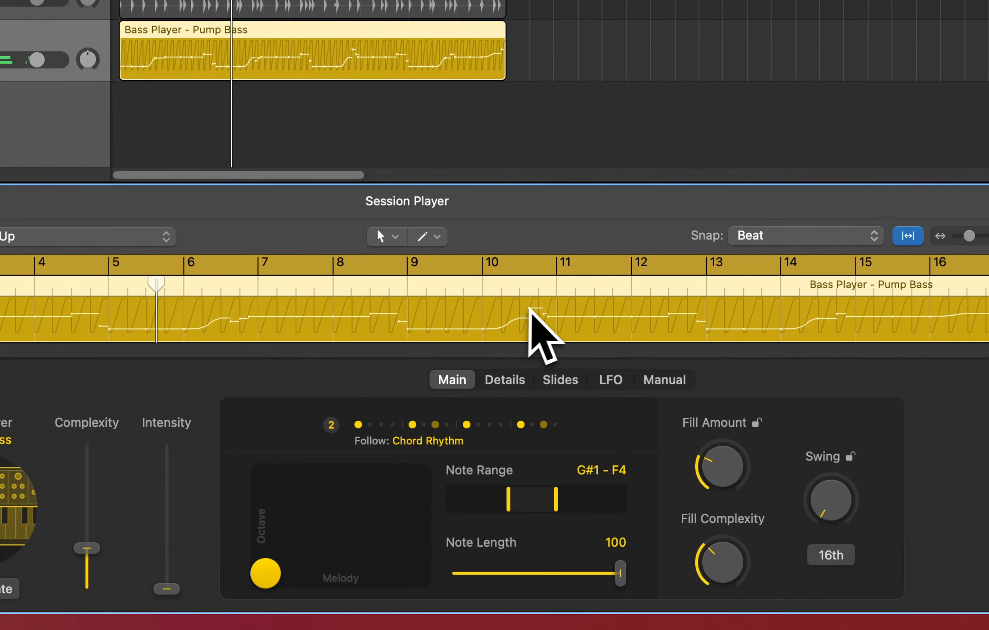
left_click_drag(726, 455, 757, 205)
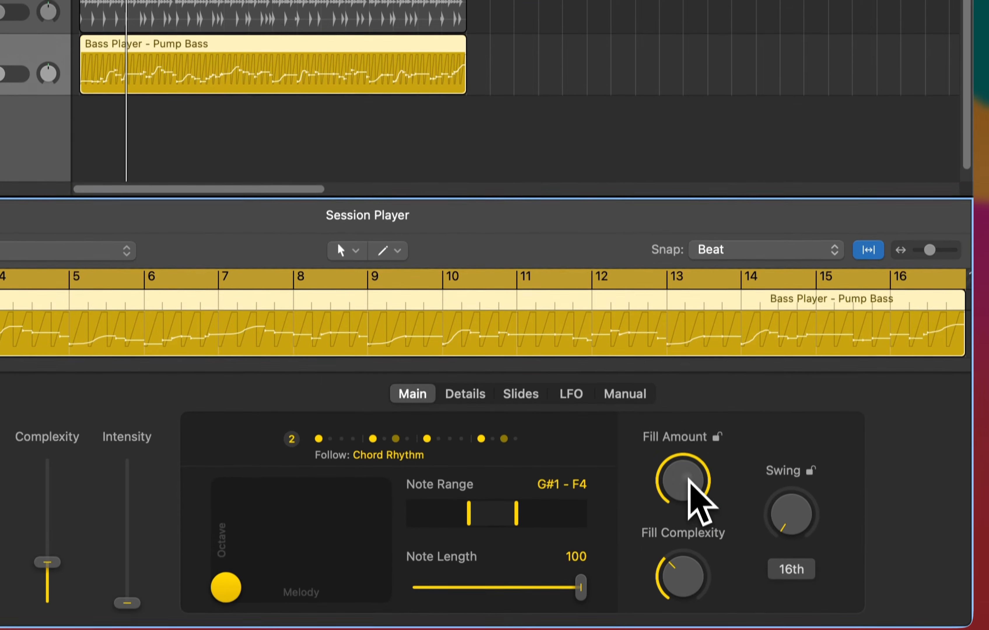
left_click_drag(690, 499, 682, 629)
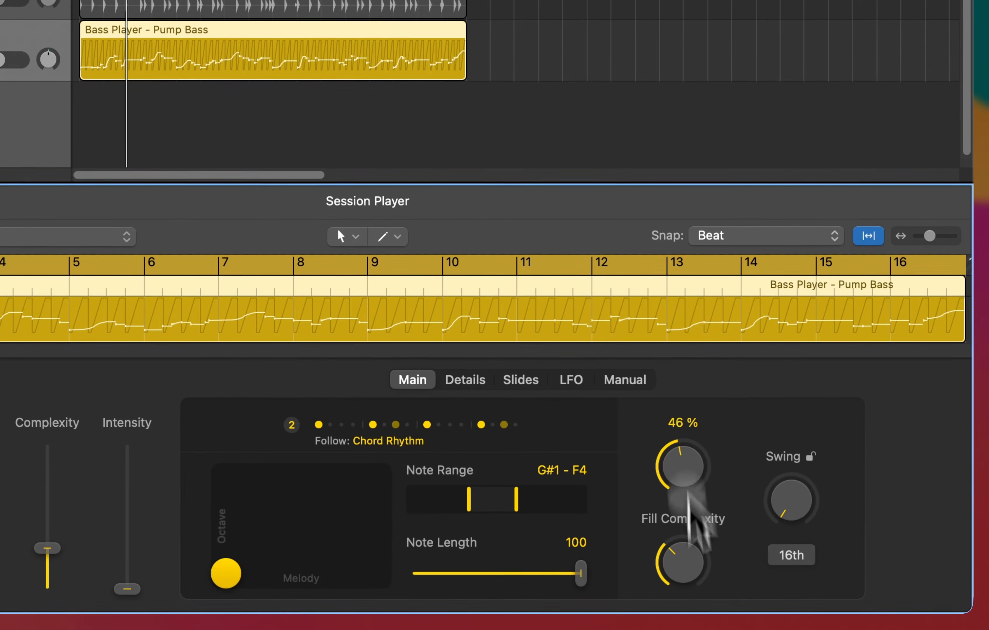
left_click_drag(687, 480, 691, 572)
left_click_drag(689, 458, 689, 548)
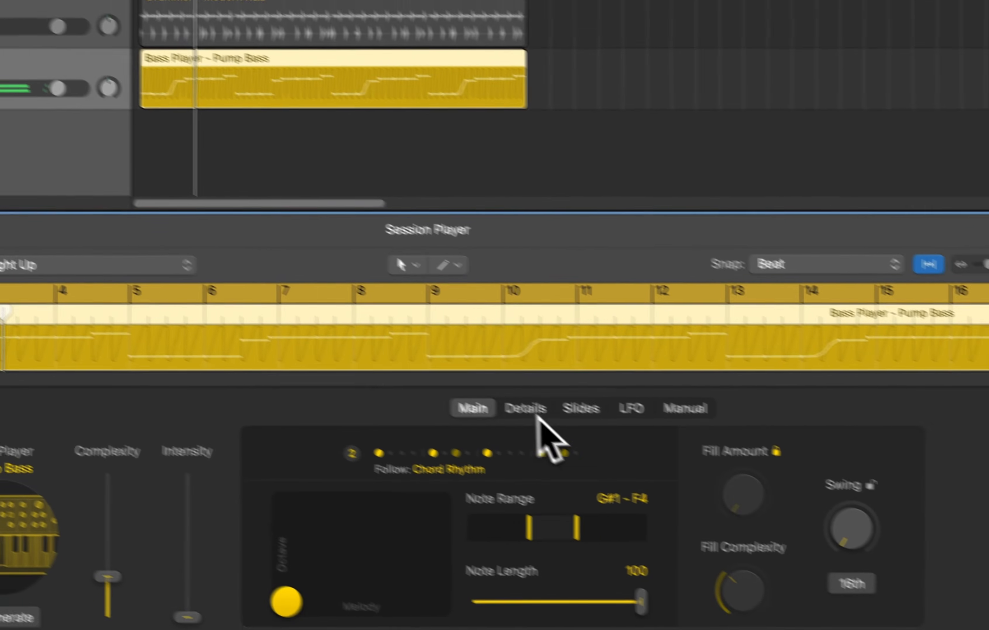
Create one new Session Player track with the Keyboard Player
left_click(467, 382)
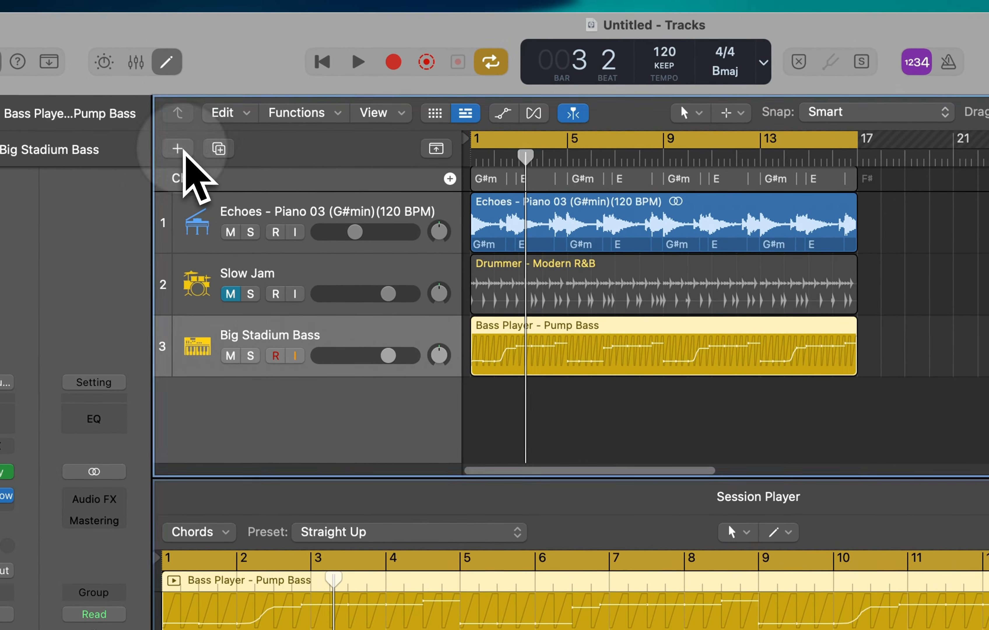
left_click(176, 130)
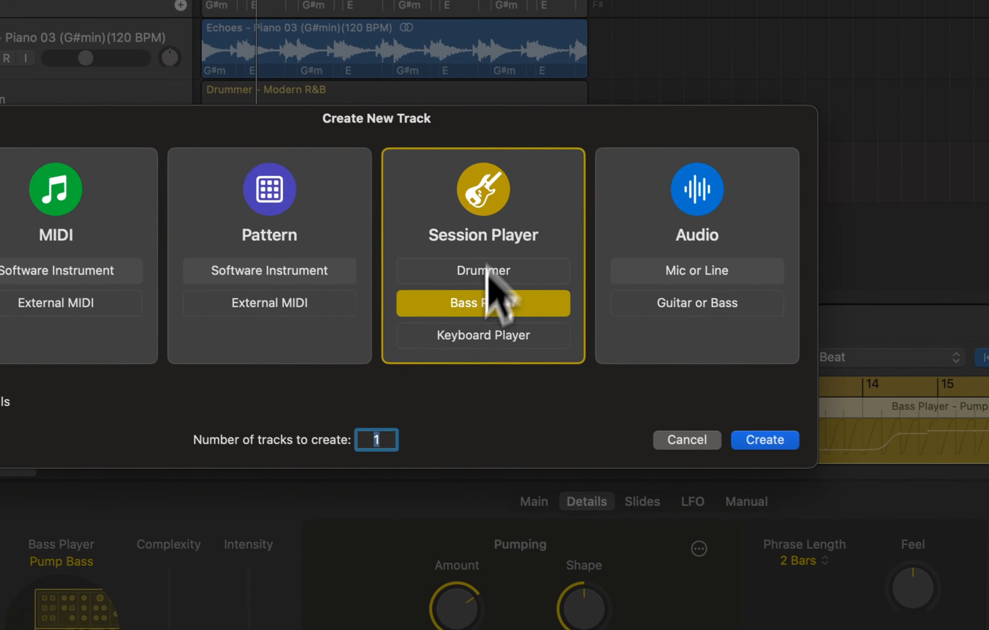
left_click(548, 379)
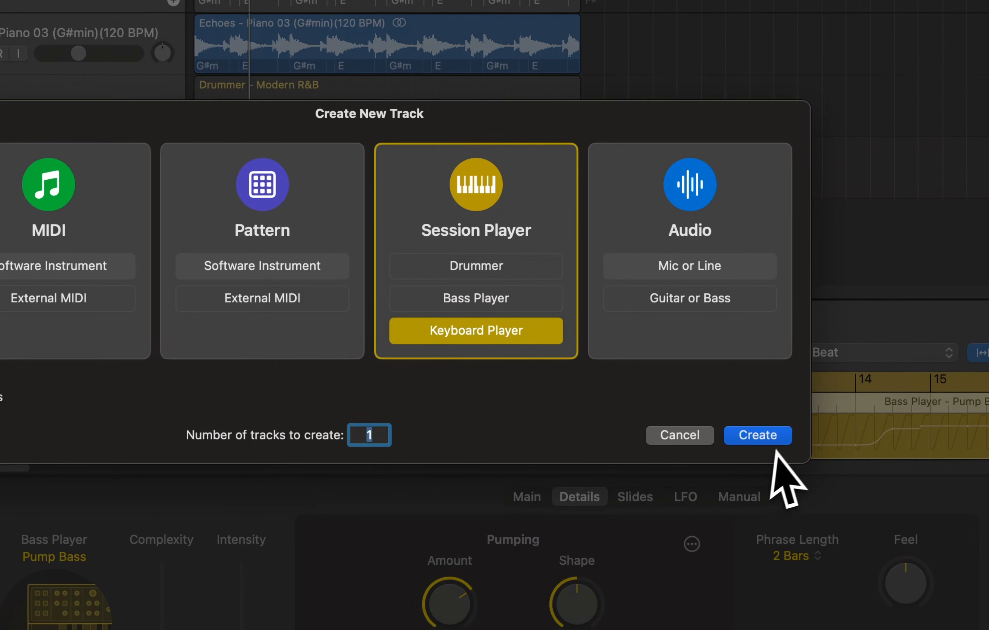
left_click(767, 443)
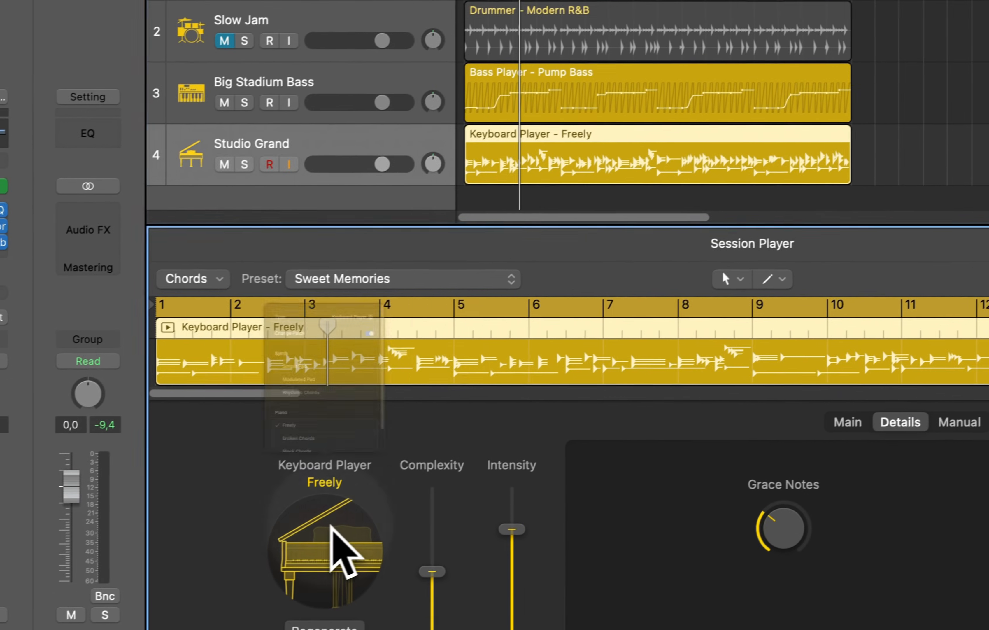
Change the keyboard player style to Simple Pad from the Synth section
left_click(345, 524)
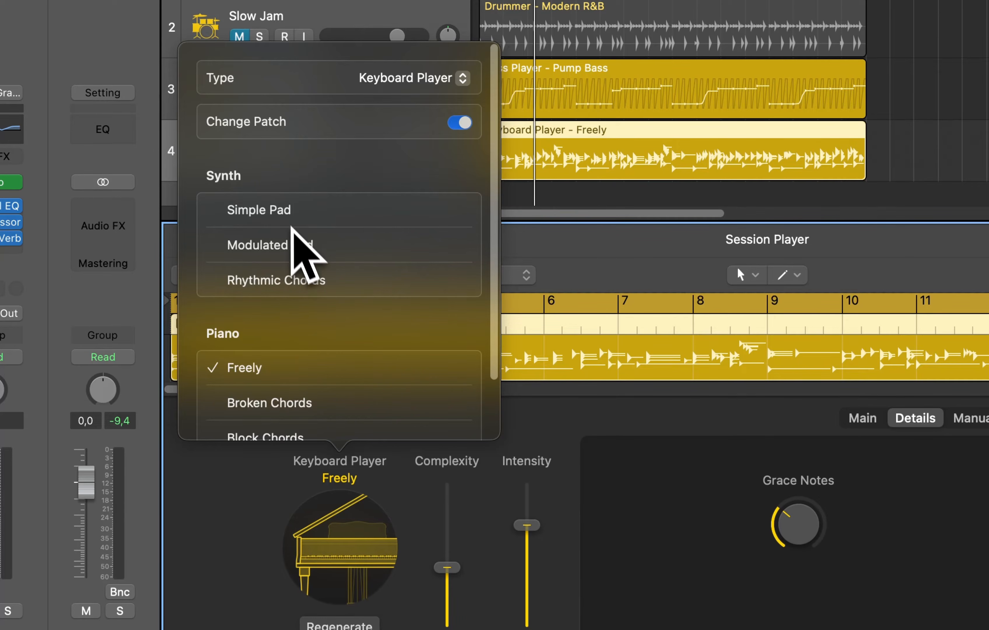
scroll(277, 243, "down", 3)
scroll(274, 247, "up", 3)
scroll(276, 245, "down", 3)
scroll(276, 245, "up", 2)
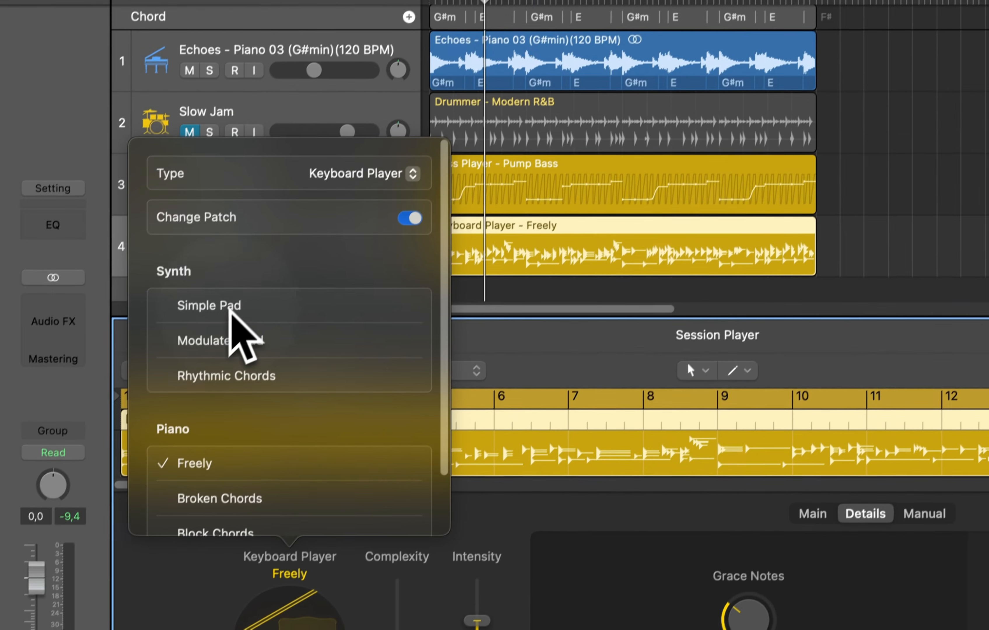
left_click(280, 213)
left_click(769, 368)
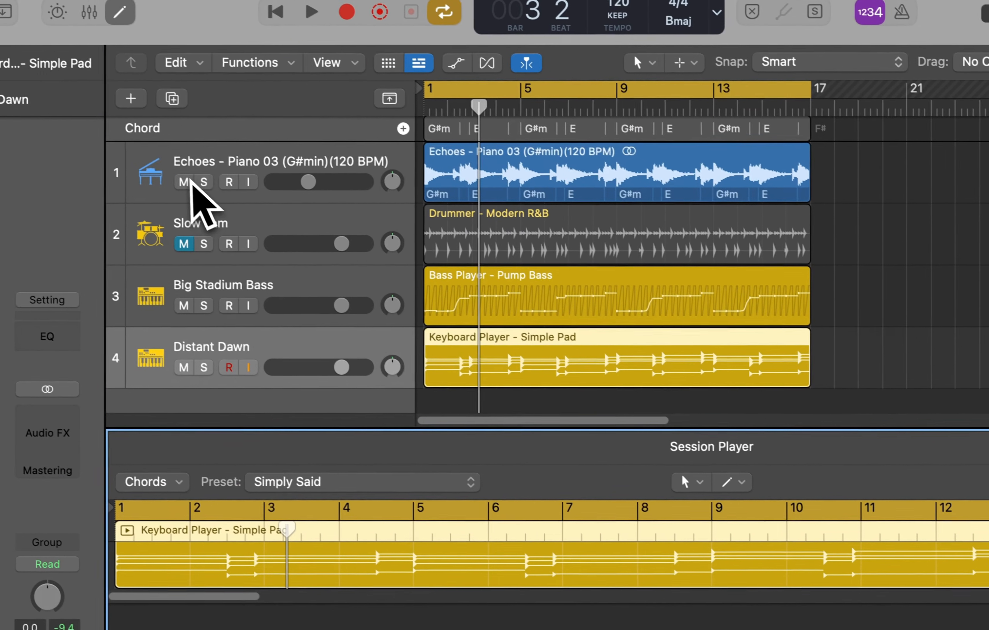
Temporarily mute the Echoes piano loop track to hear the pad during playback, then unmute it
left_click(188, 182)
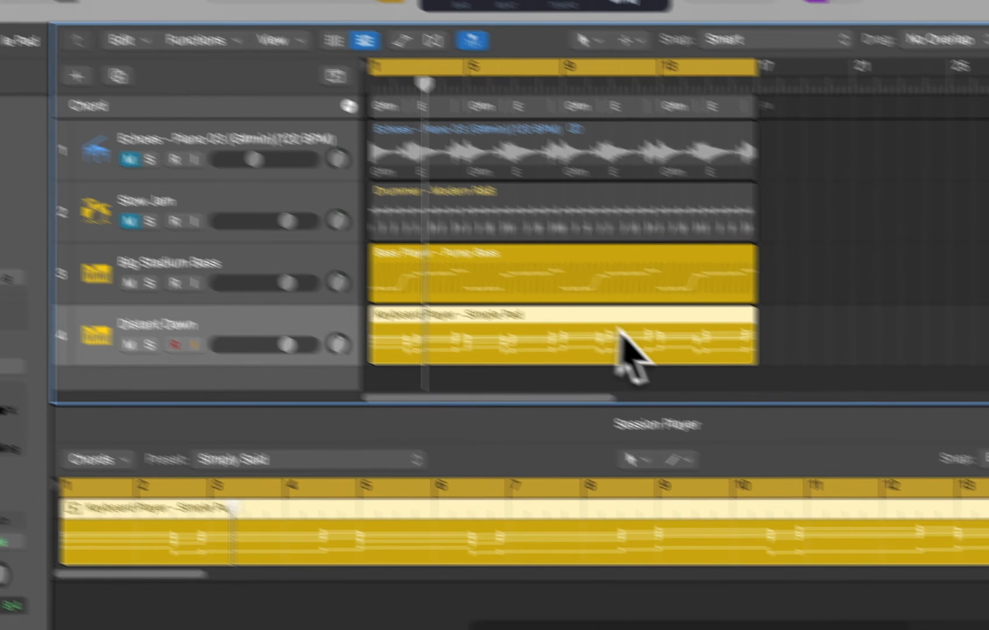
key("space")
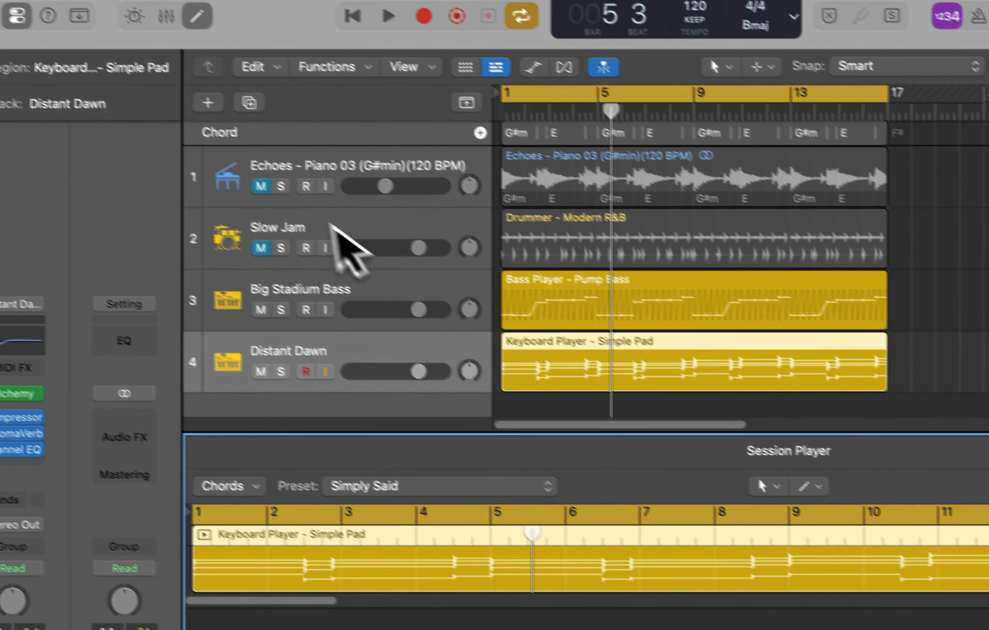
left_click(84, 109)
key("space")
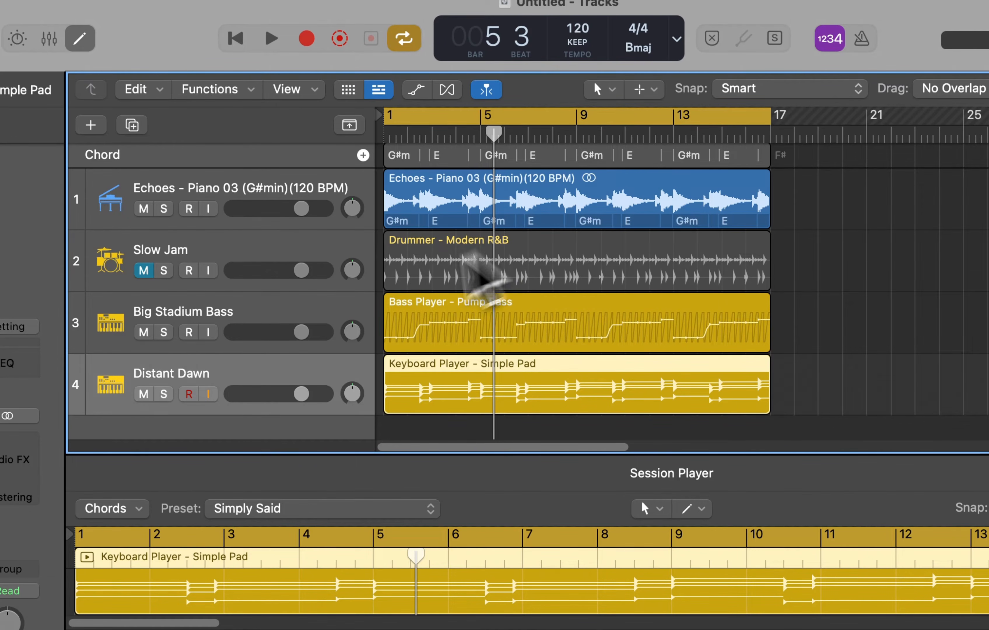
key("space")
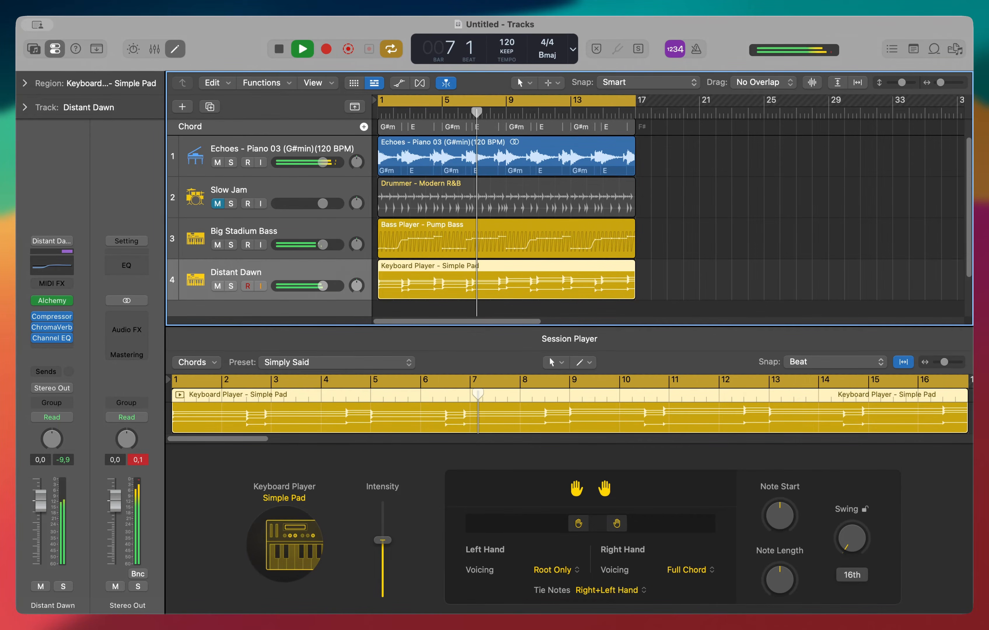
key("space")
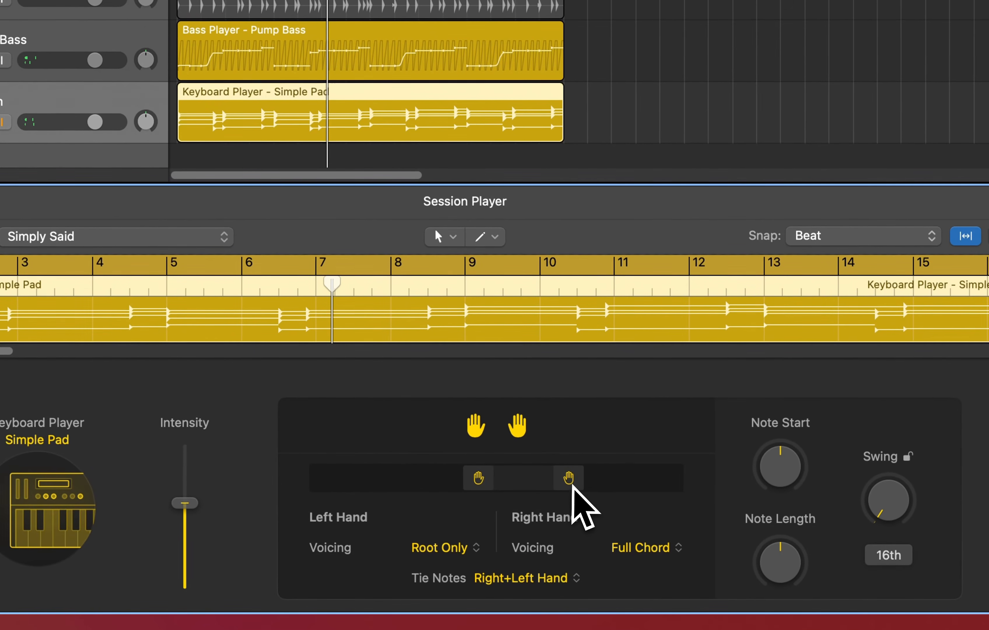
Adjust the left-hand and right-hand keyboard range markers of the pad player
left_click_drag(572, 485, 594, 485)
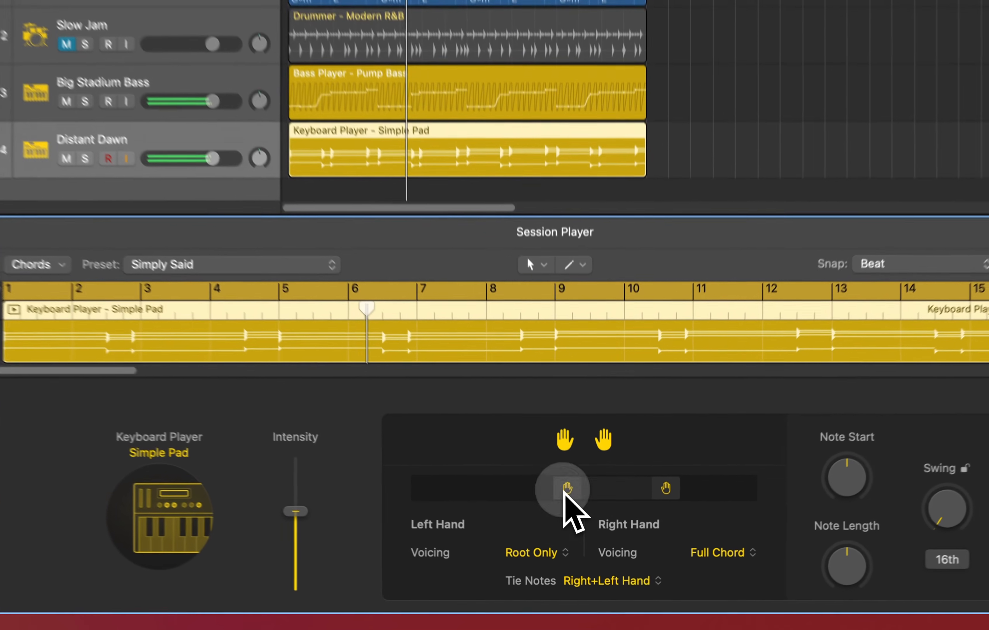
left_click_drag(578, 523, 524, 524)
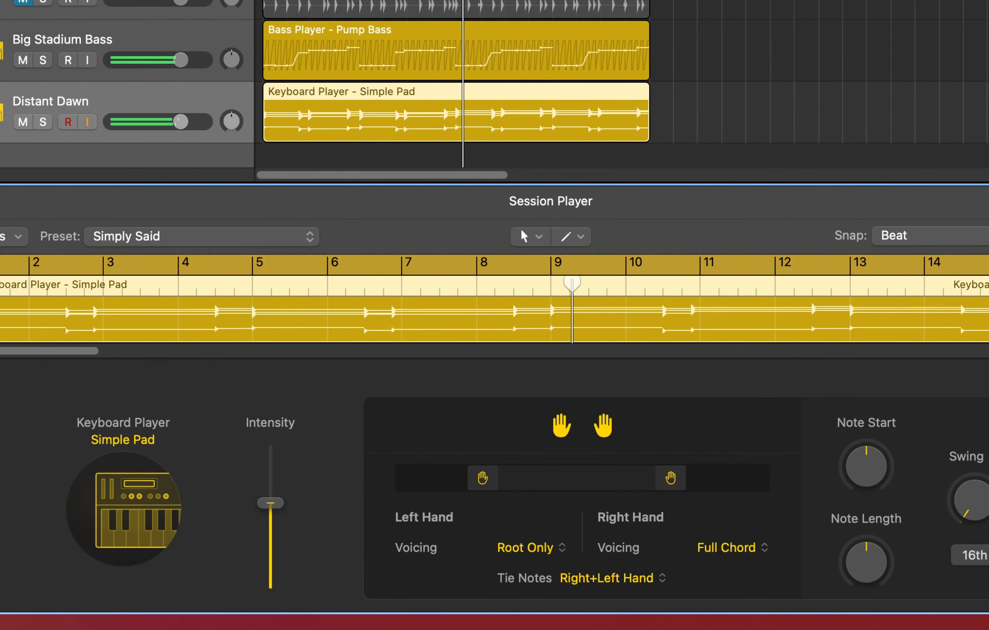
left_click_drag(503, 478, 514, 479)
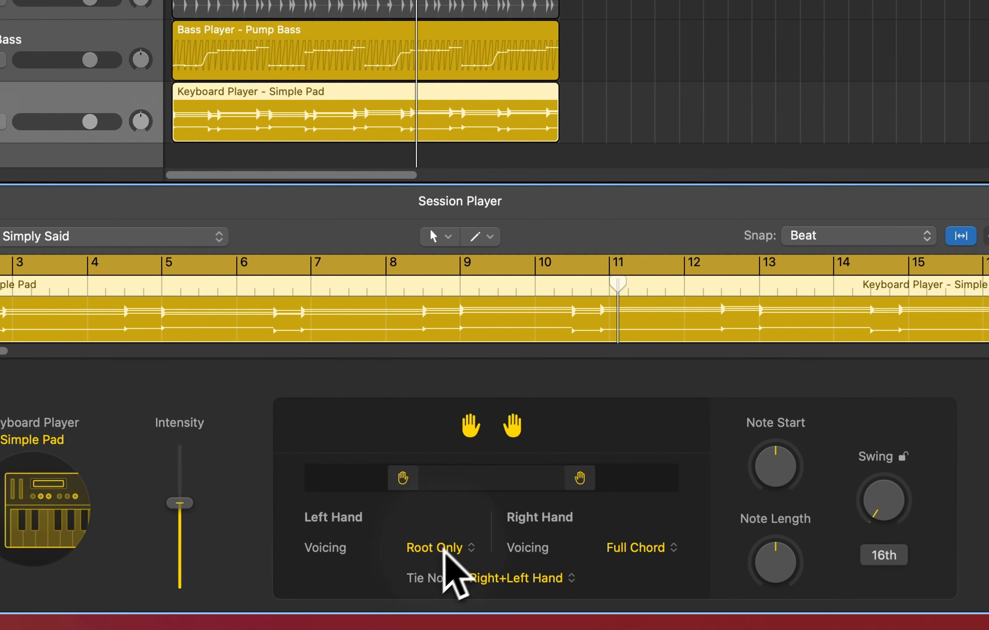
Set the left-hand voicing to Add Octave and the right-hand voicing to 2 Voice
left_click(447, 547)
left_click(502, 480)
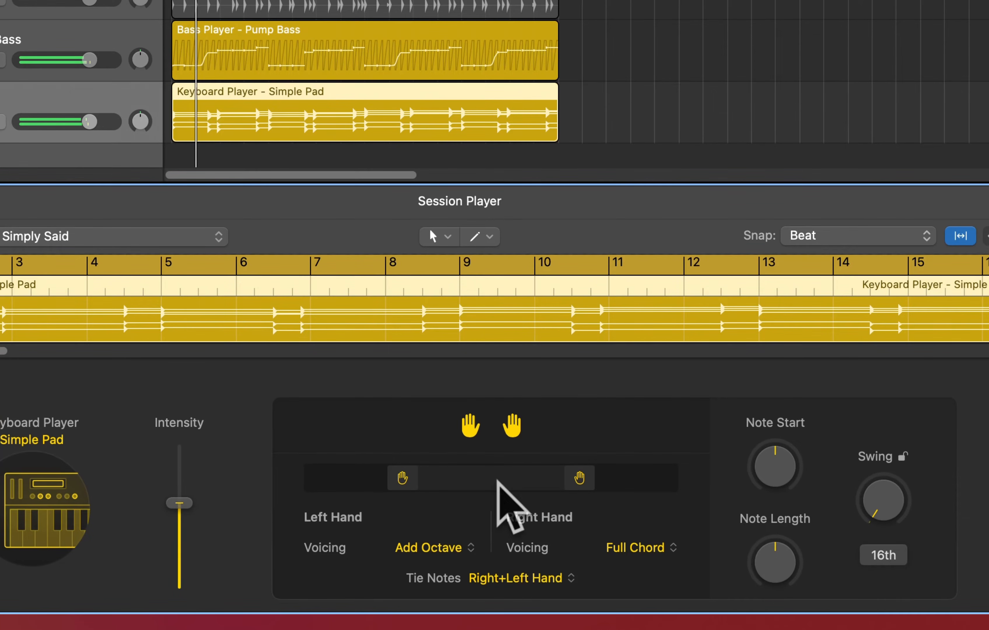
left_click(645, 550)
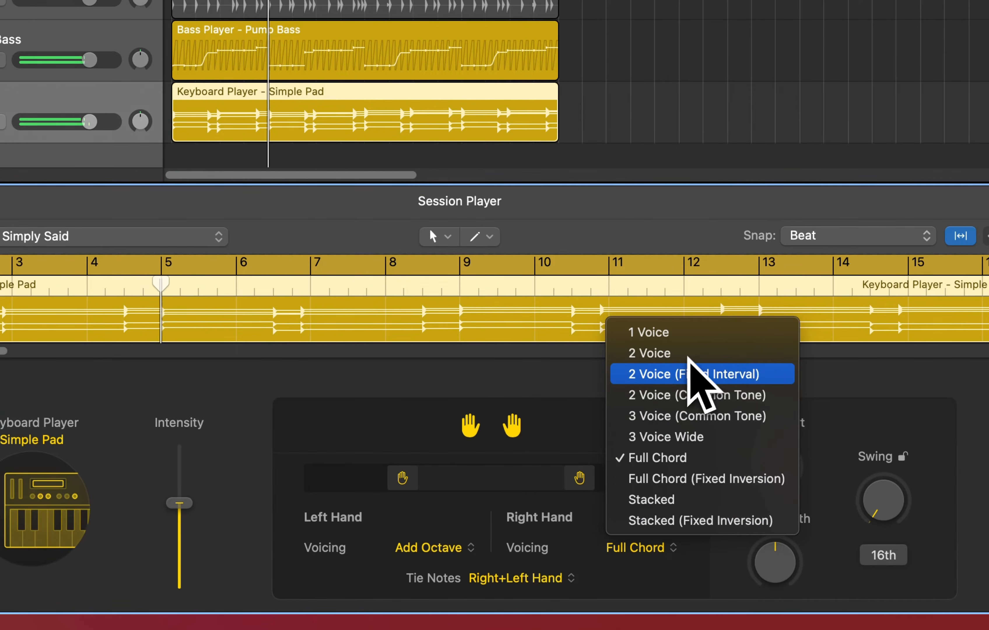
left_click(689, 355)
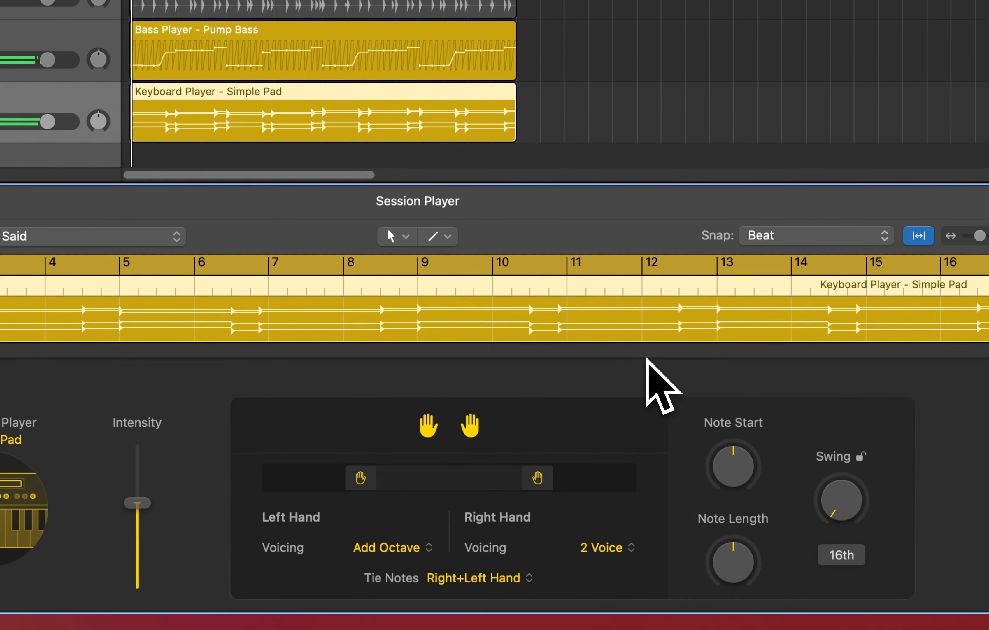
Move the left-hand range marker slightly higher
left_click_drag(358, 477, 381, 483)
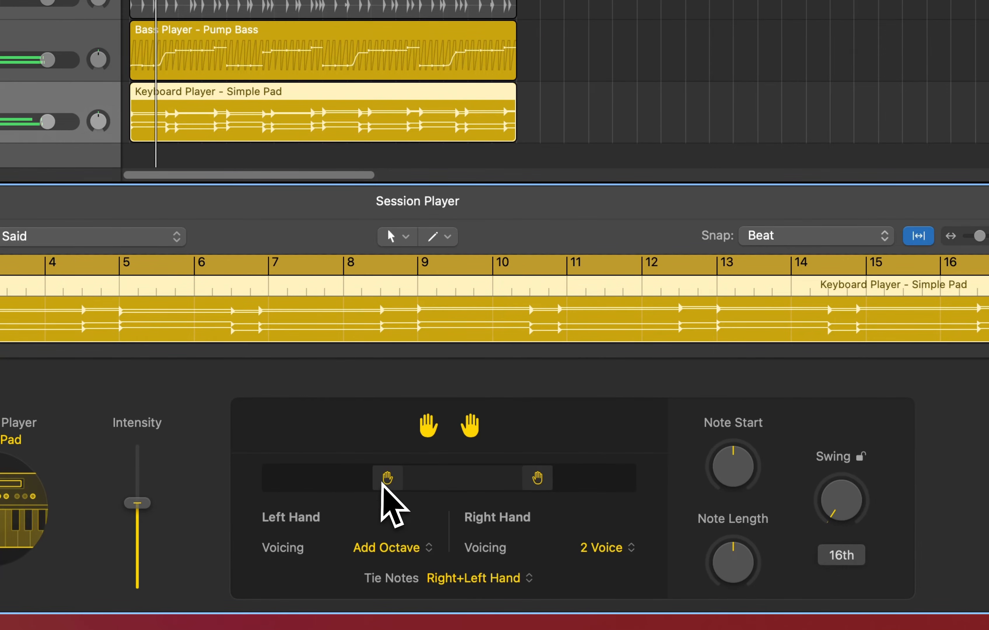
Nudge the pad's right-hand range marker slightly left and adjust the pad player's swing amount
left_click_drag(536, 481, 520, 478)
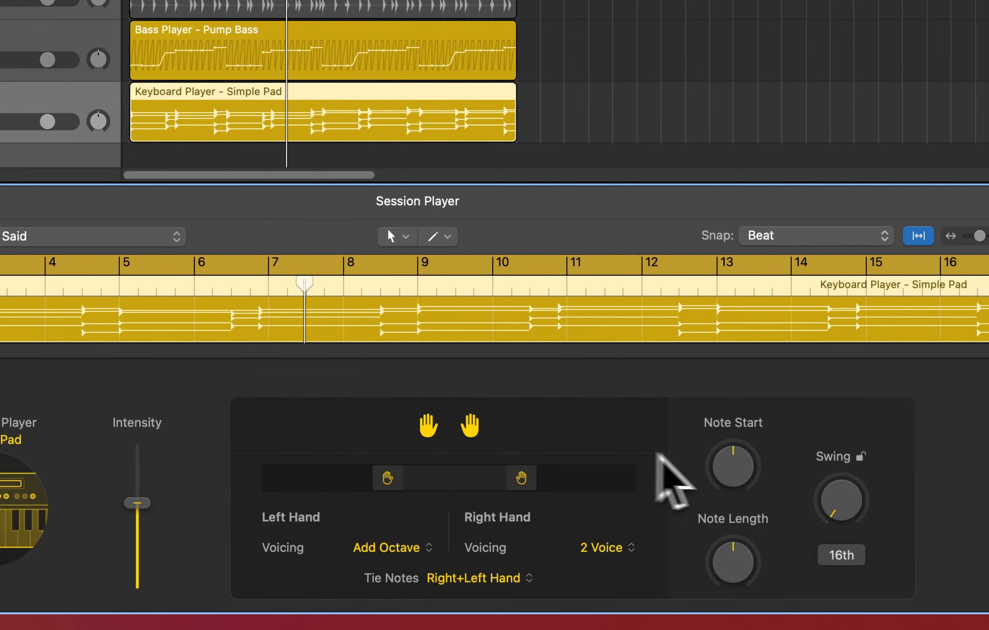
left_click_drag(839, 506, 835, 439)
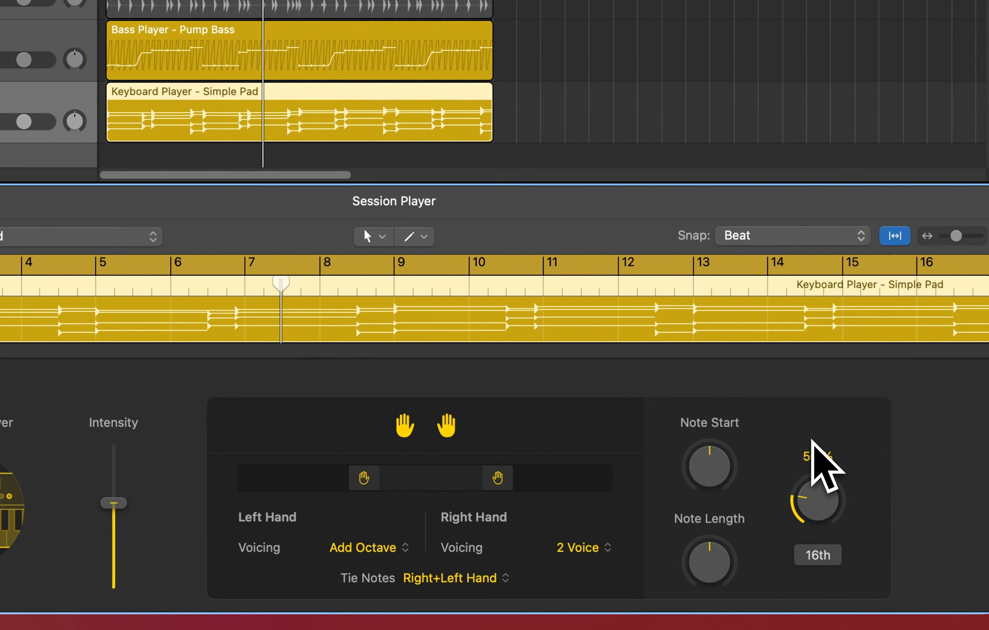
left_click_drag(819, 520, 821, 395)
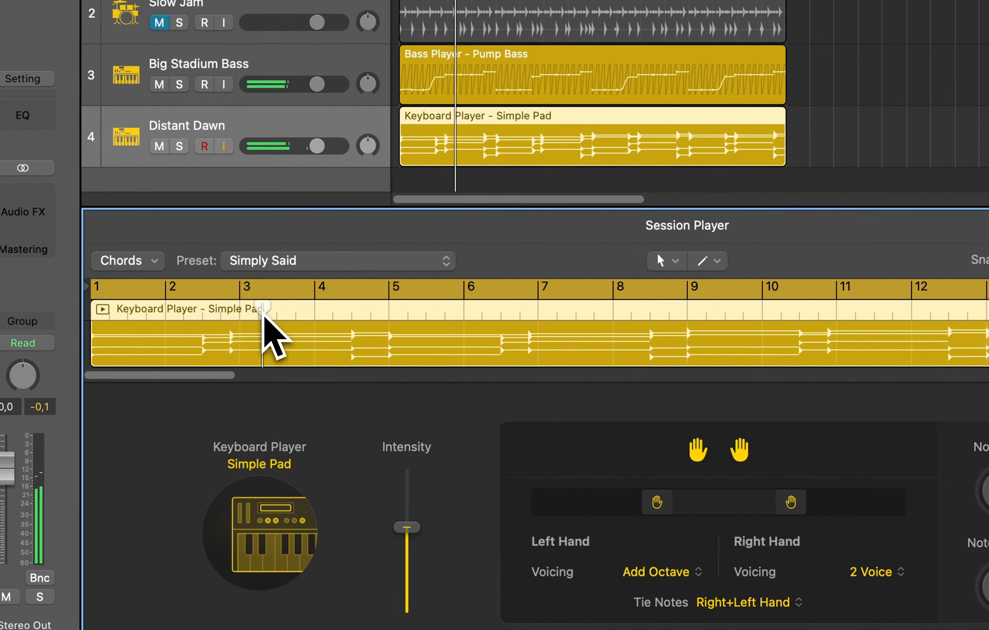
left_click_drag(263, 313, 235, 314)
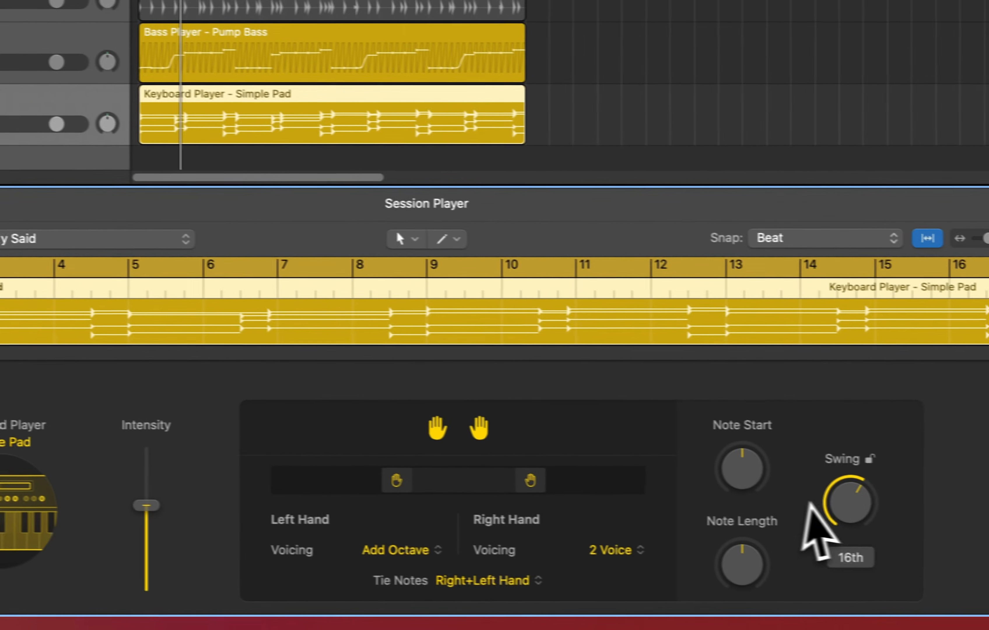
left_click_drag(988, 552, 988, 629)
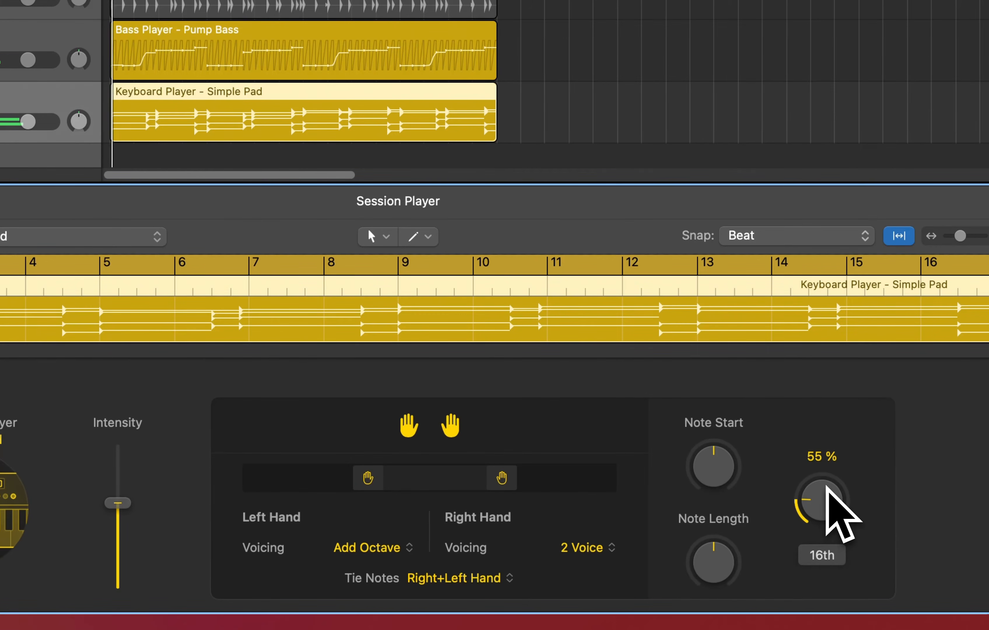
left_click_drag(824, 508, 825, 557)
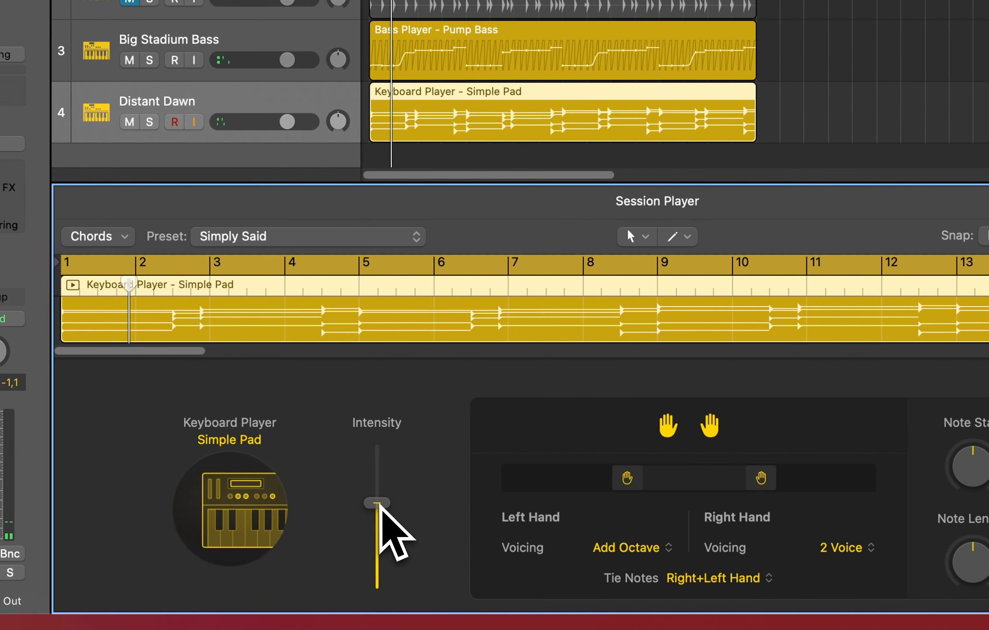
Adjust the pad player's intensity, raising it to 95% and then pulling it back down
left_click_drag(398, 507, 400, 453)
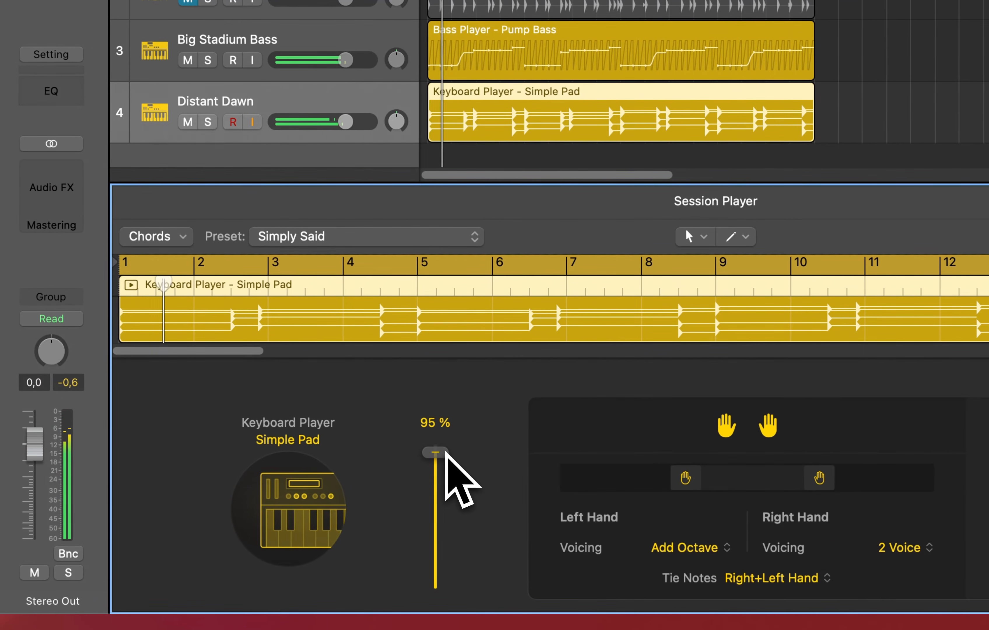
left_click_drag(442, 457, 442, 484)
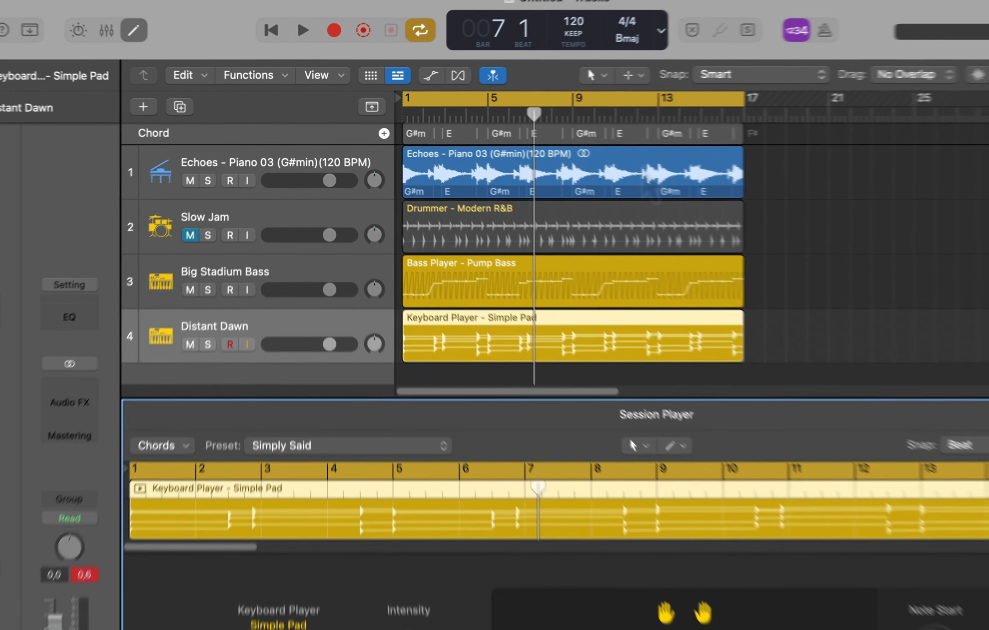
Review the regions and unmute the Slow Jam drummer track
left_click(559, 155)
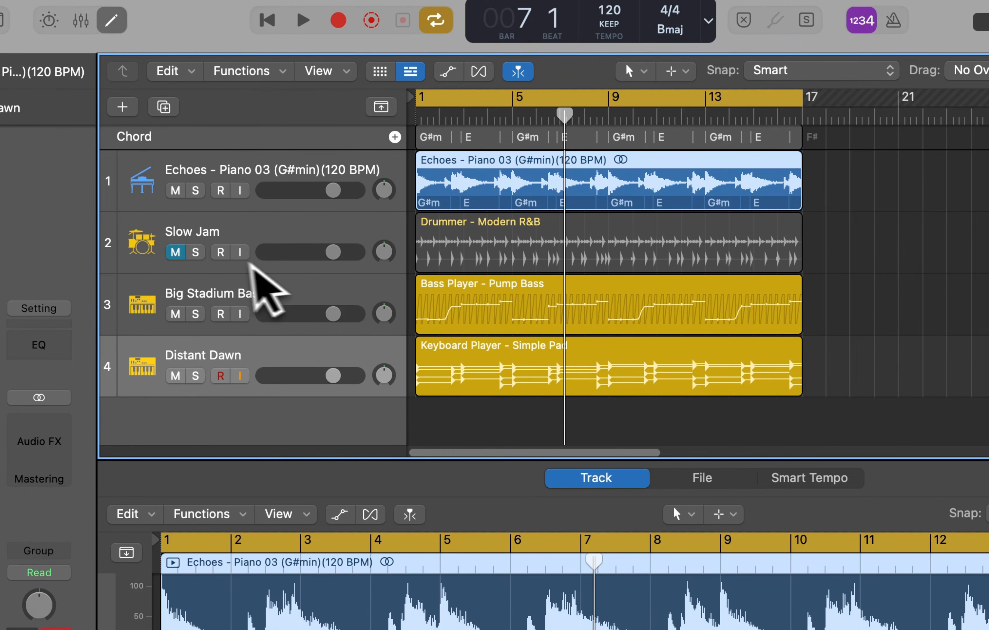
left_click(543, 287)
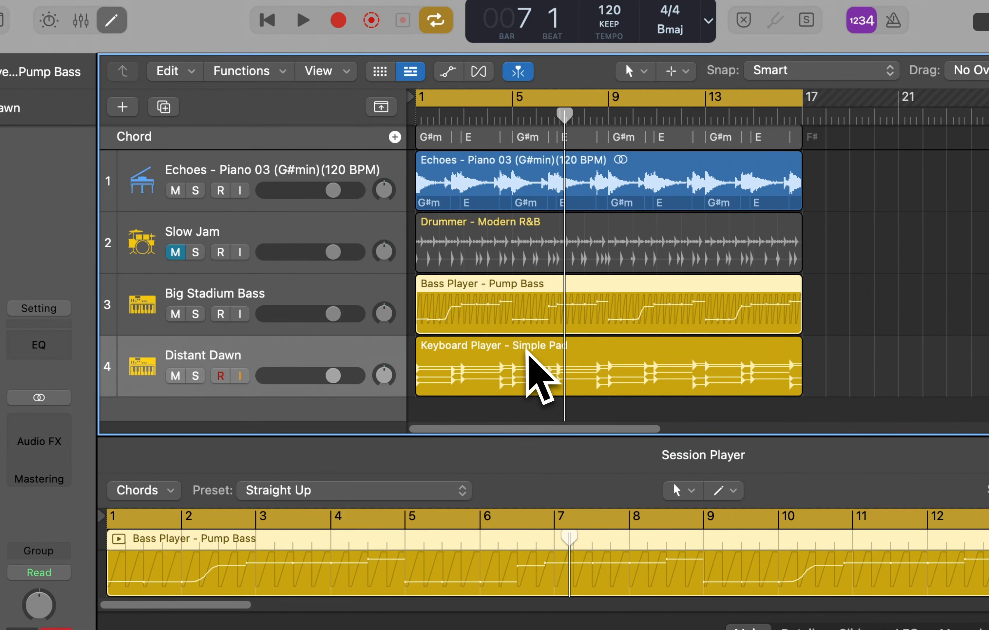
left_click(537, 366)
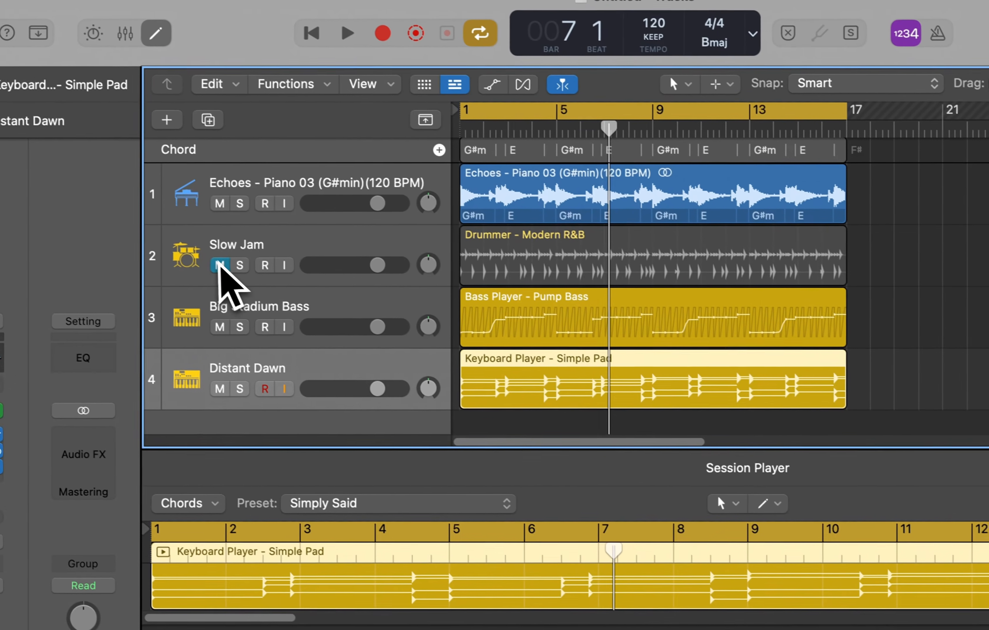
left_click(176, 252)
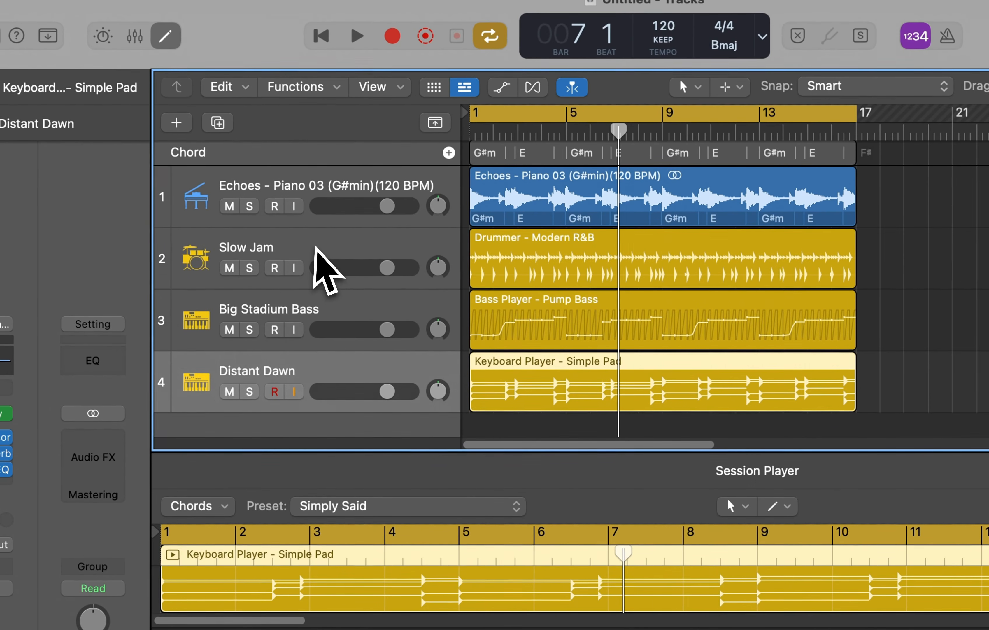
left_click(261, 229)
left_click(327, 368)
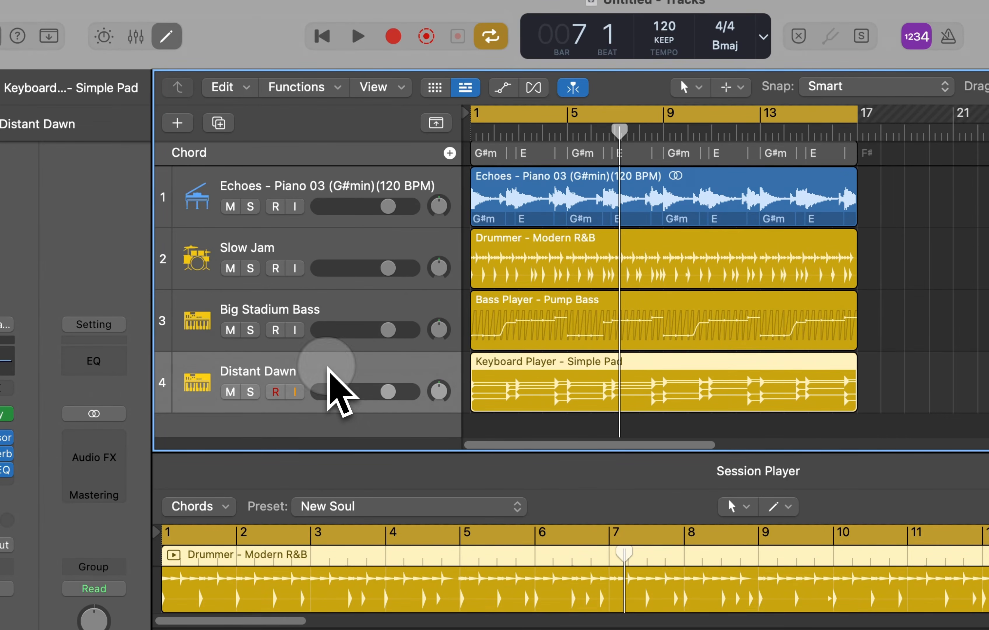
Create a new Keyboard Player Session Player track and switch its player to Rhythmic Chords
left_click(177, 123)
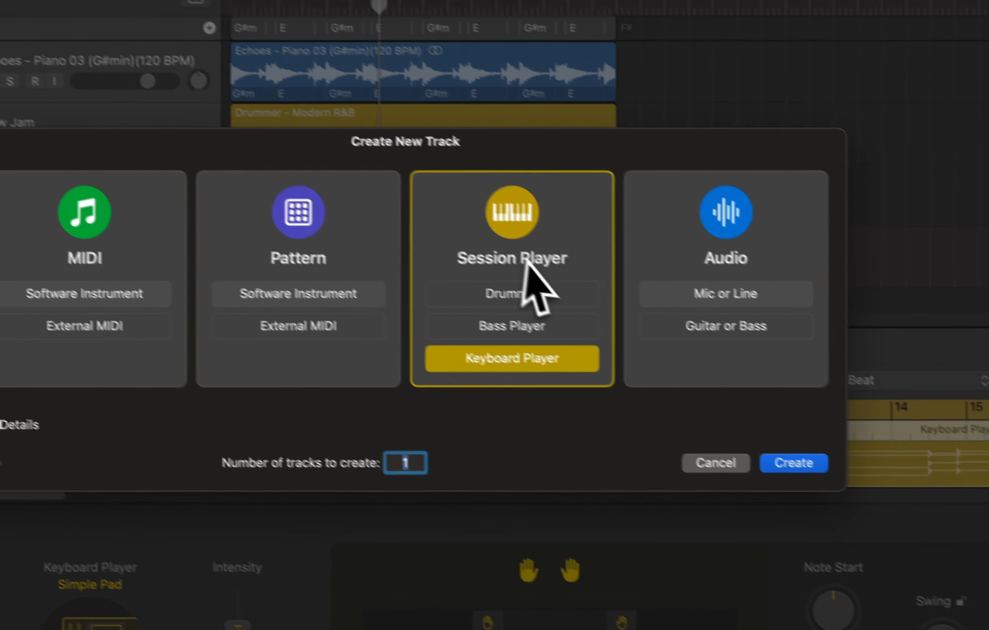
left_click(793, 463)
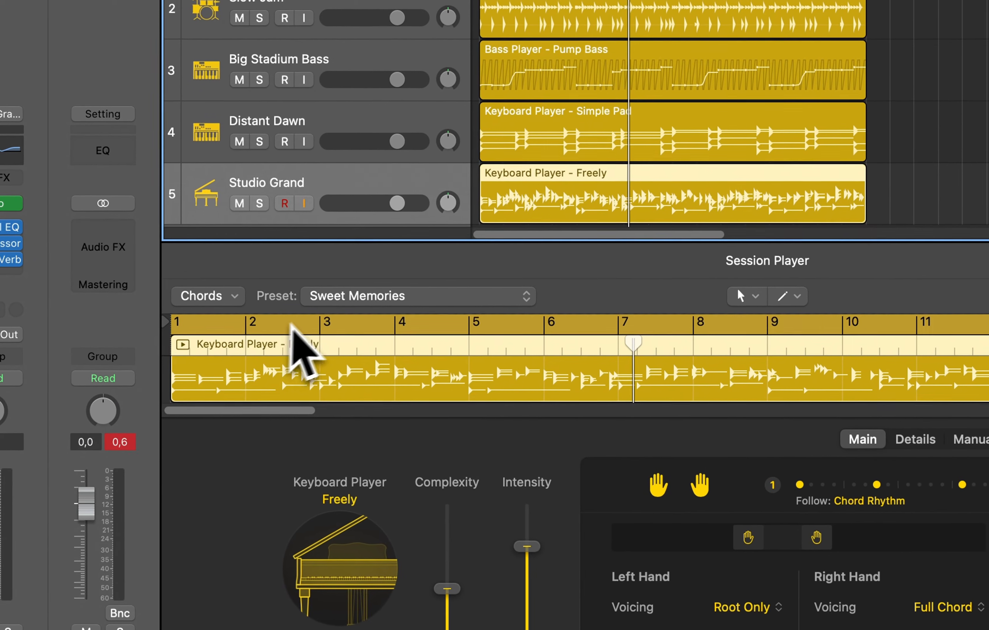
left_click(352, 573)
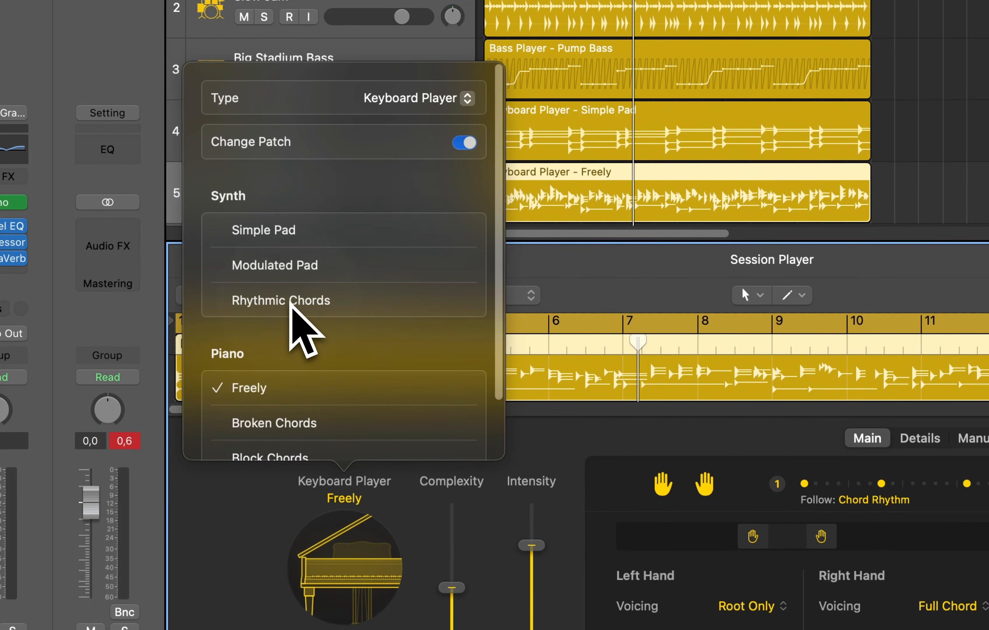
left_click(291, 304)
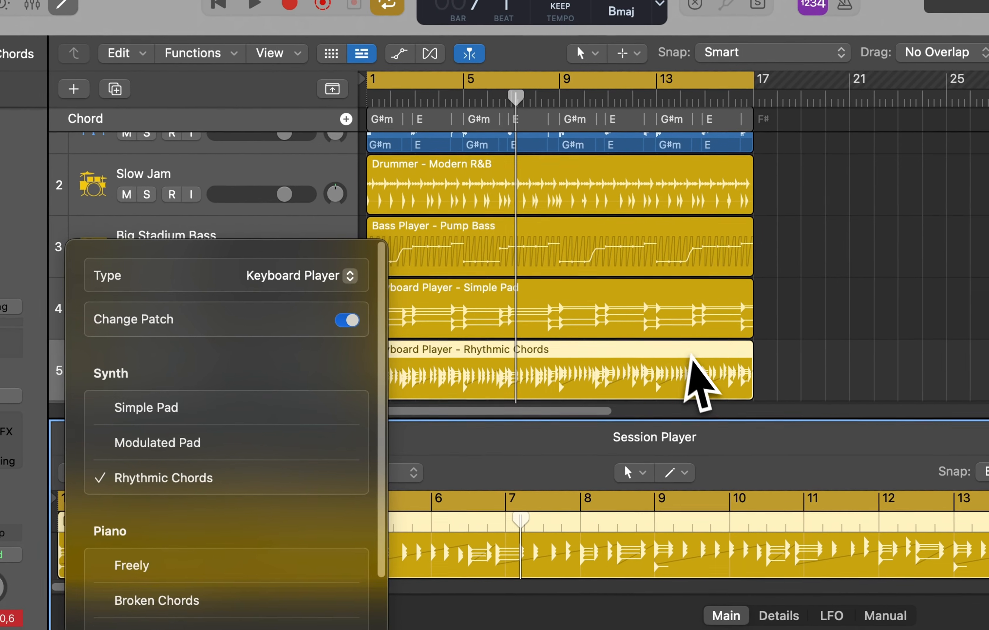
left_click(813, 181)
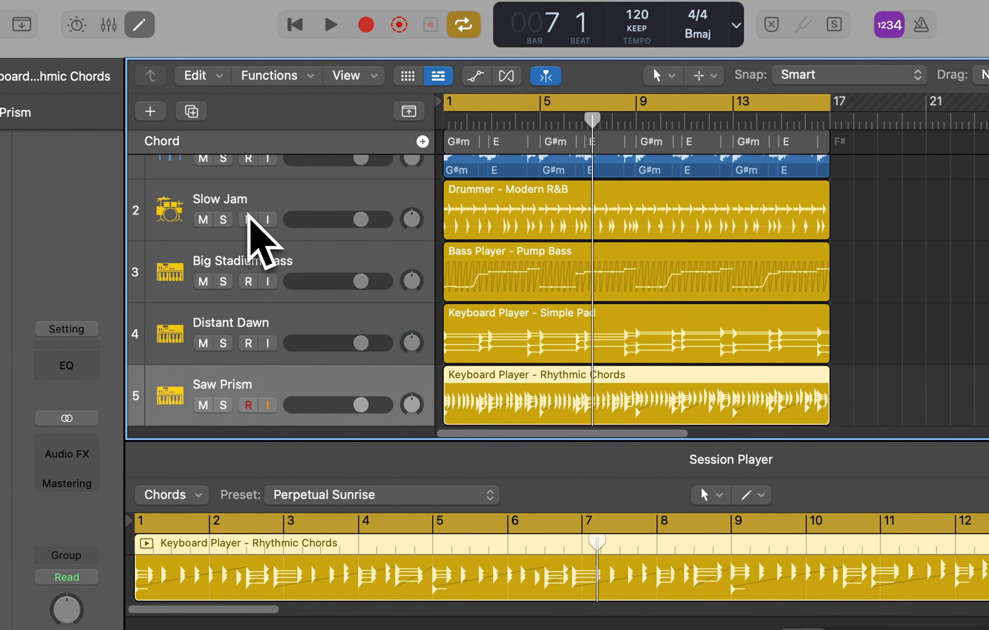
Play back the arrangement to hear the new rhythmic keyboard part
scroll(170, 194, "down", 3)
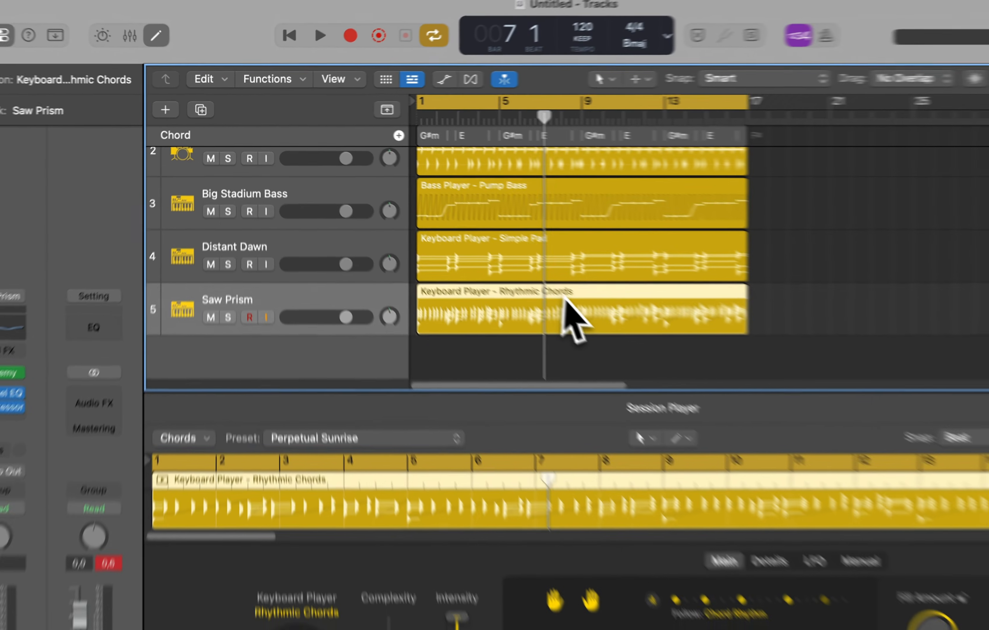
key("space")
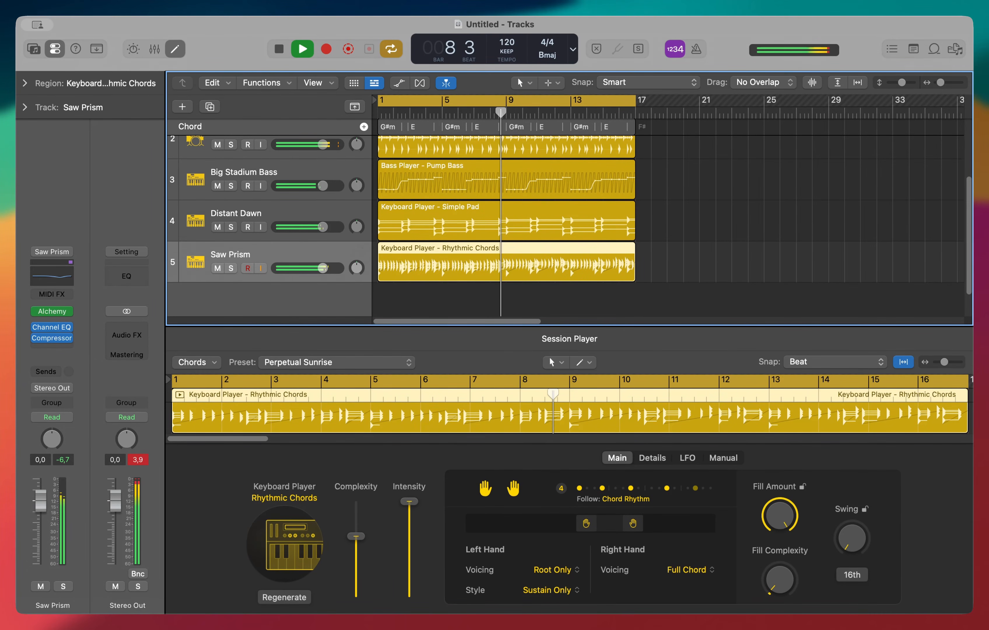
key("space")
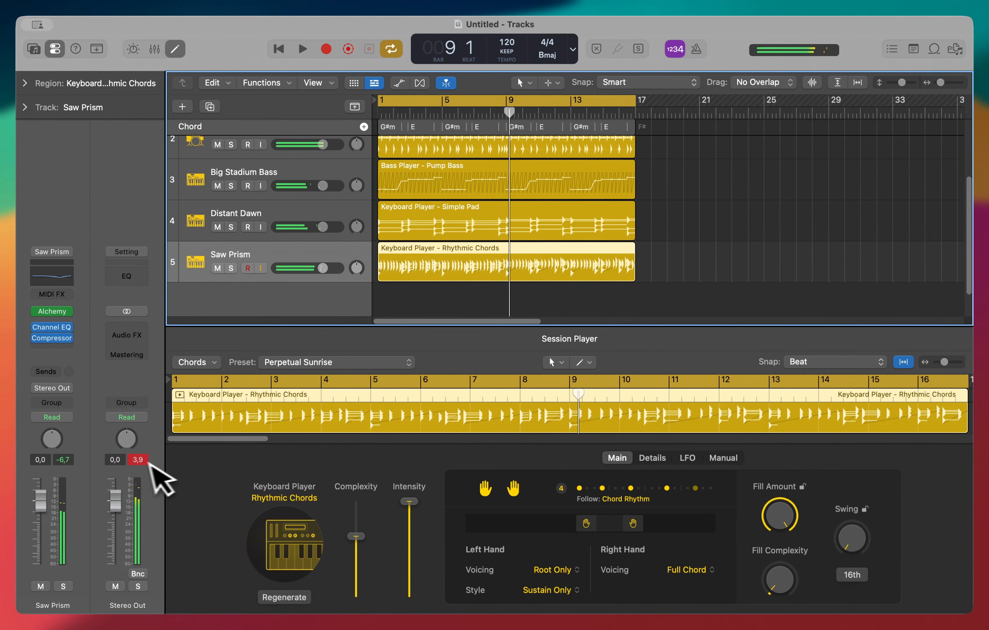
Set the keyboard player's chord rhythm pattern to 5
left_click(437, 462)
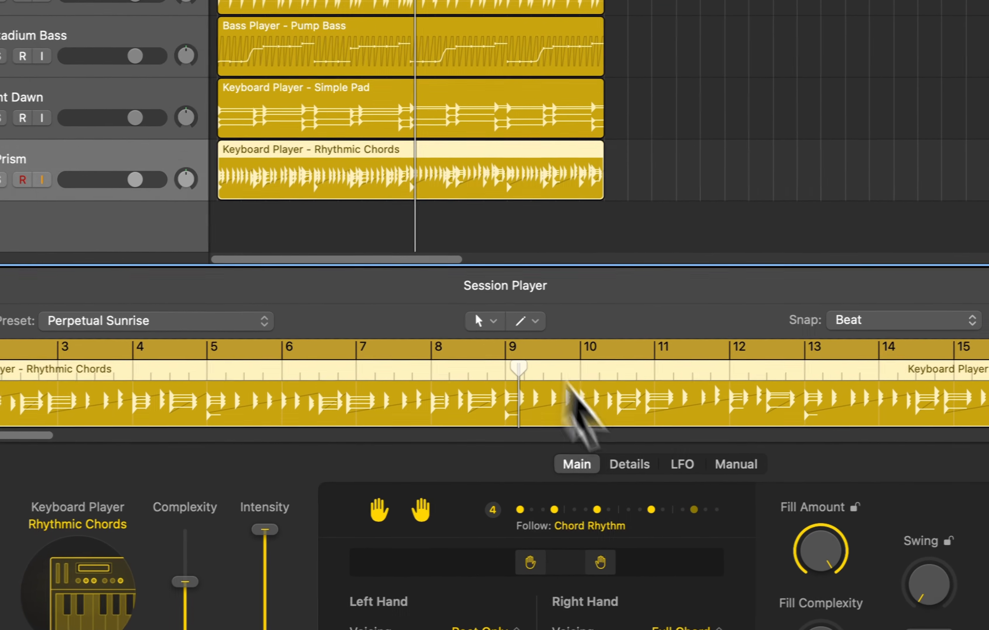
left_click(657, 517)
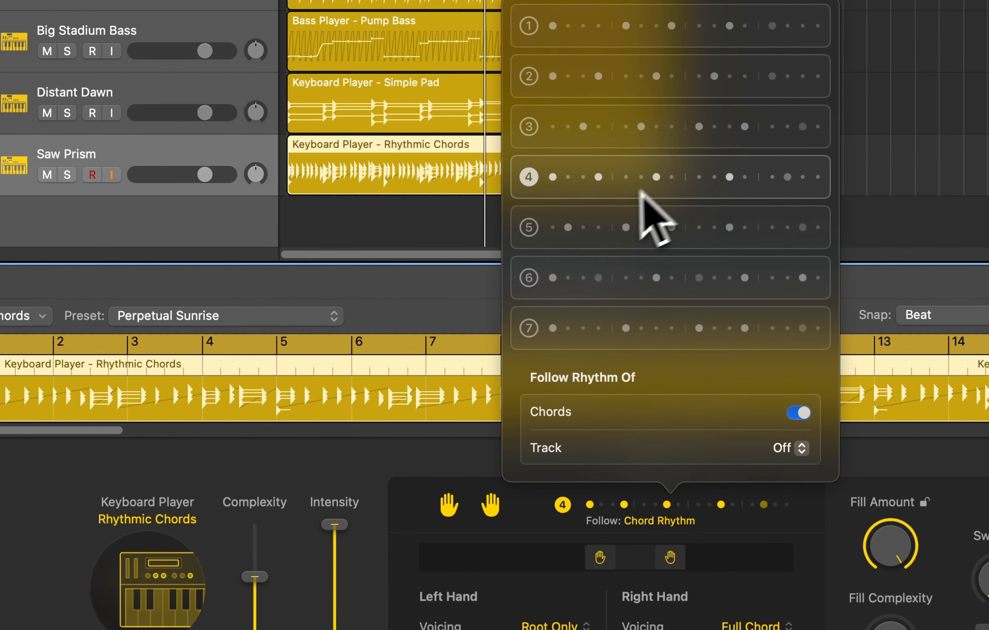
left_click(678, 231)
left_click(454, 455)
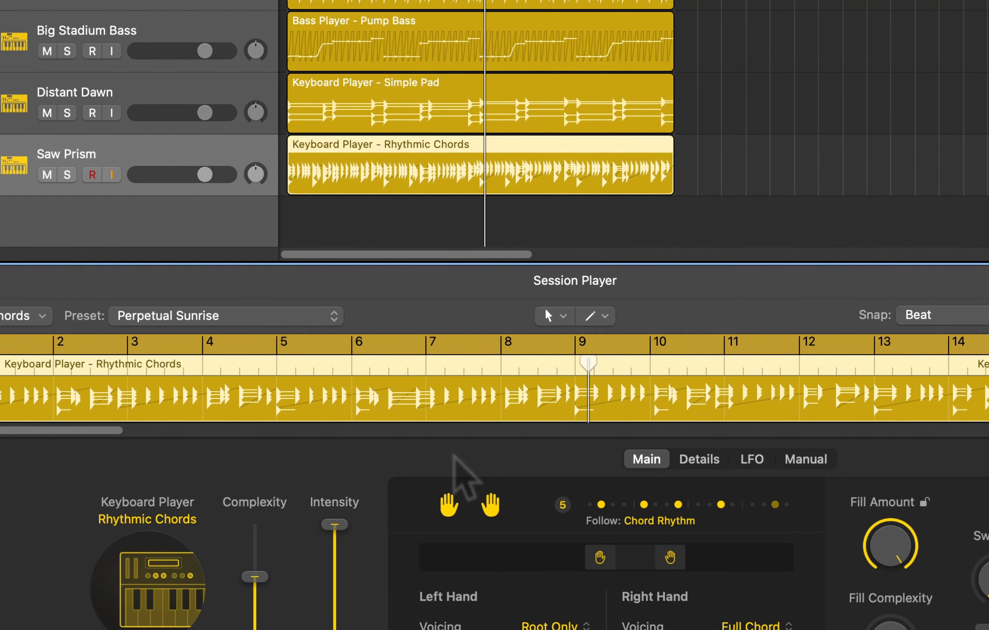
Start playback, lower the Rhythmic Chords intensity to about 43% and reduce its complexity
key("space")
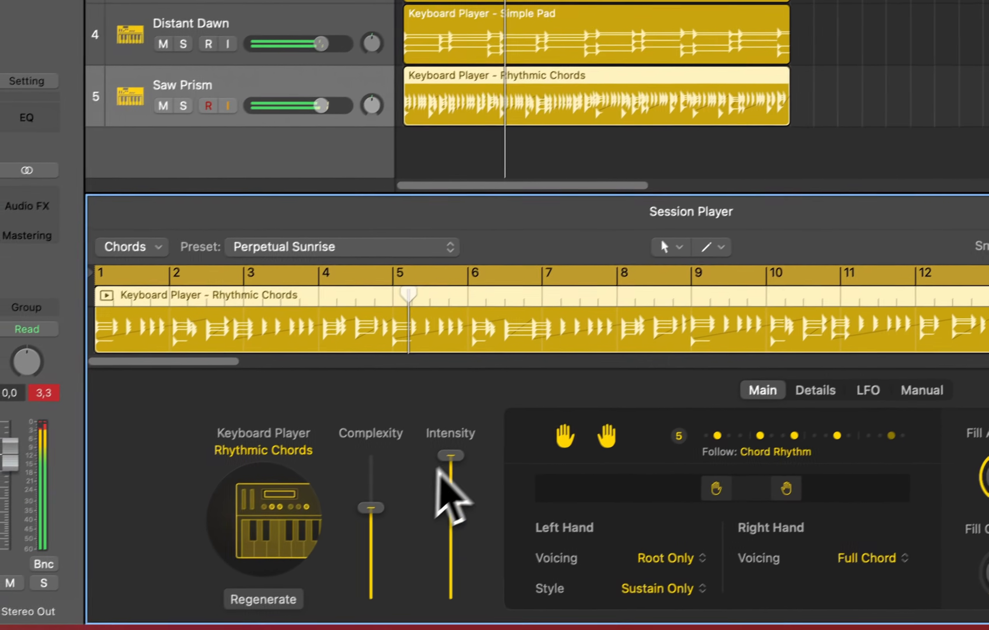
left_click_drag(439, 471, 450, 537)
left_click_drag(344, 524, 341, 528)
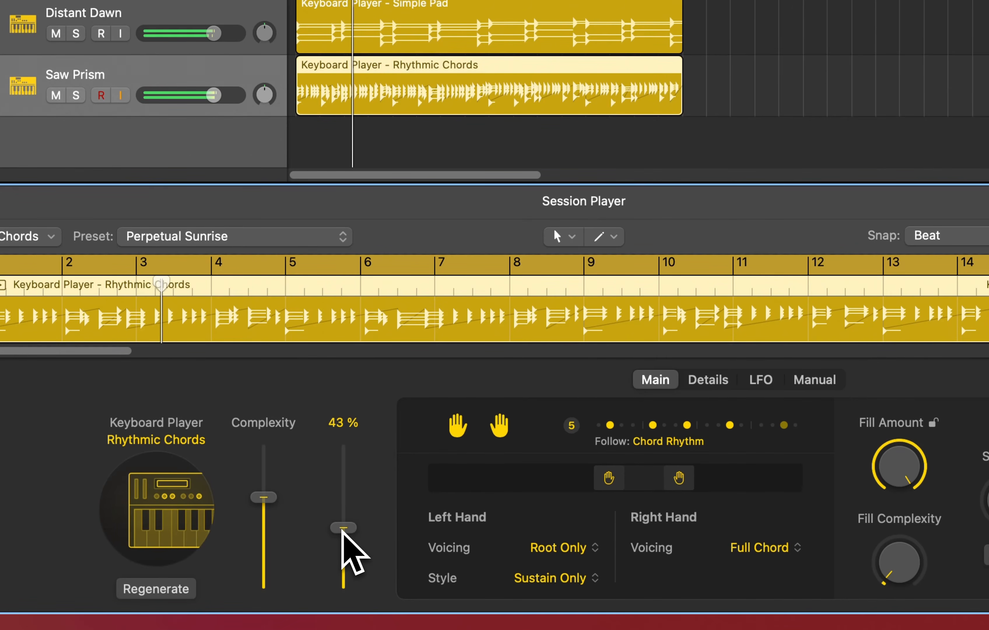
mouse_move(272, 503)
left_click_drag(273, 503, 270, 539)
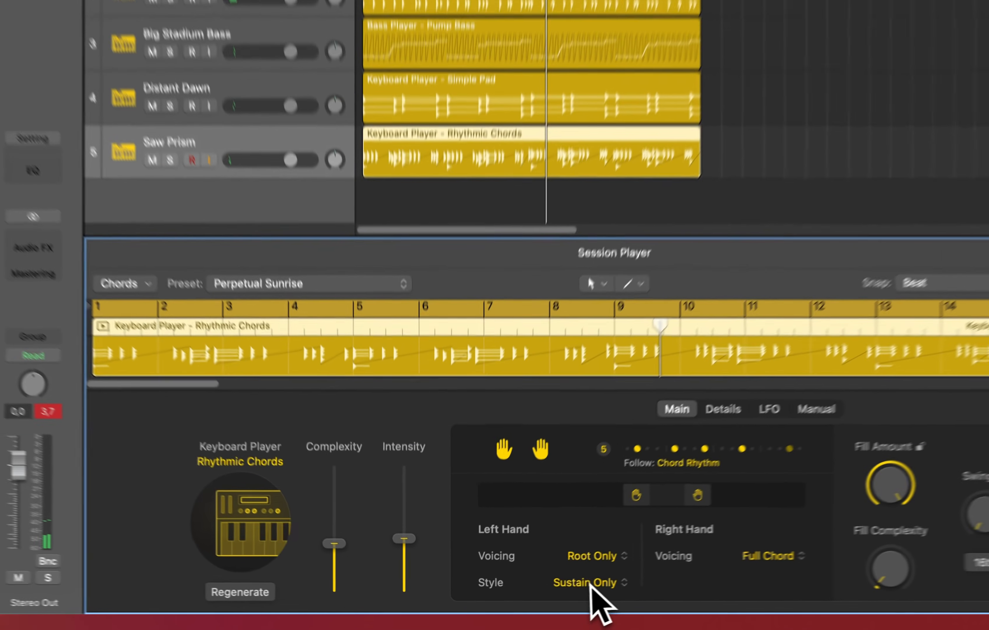
Set the left-hand style to Simple, then change it to Moderate
left_click(547, 590)
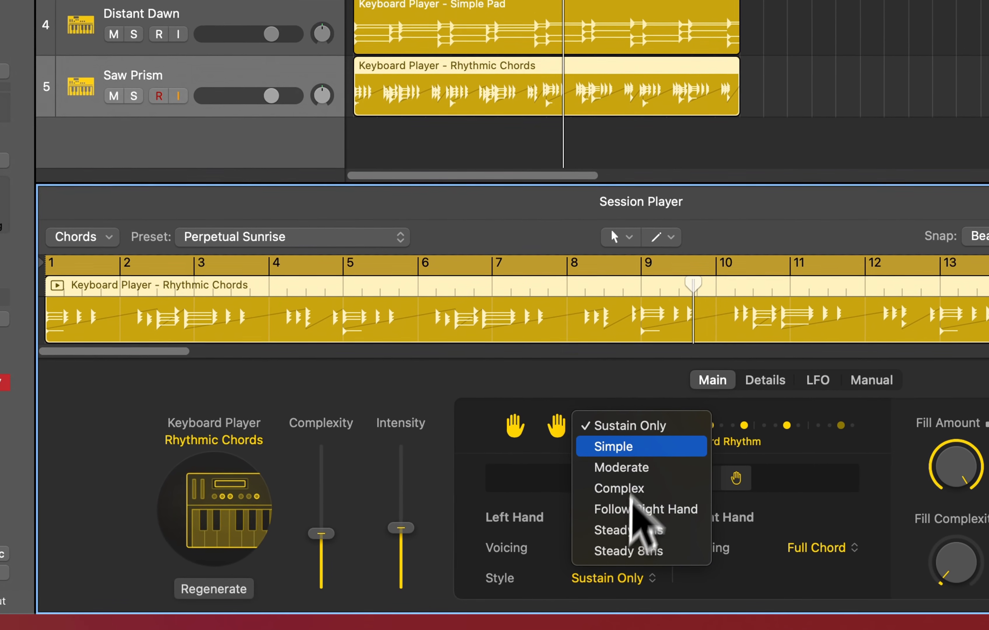
left_click(644, 446)
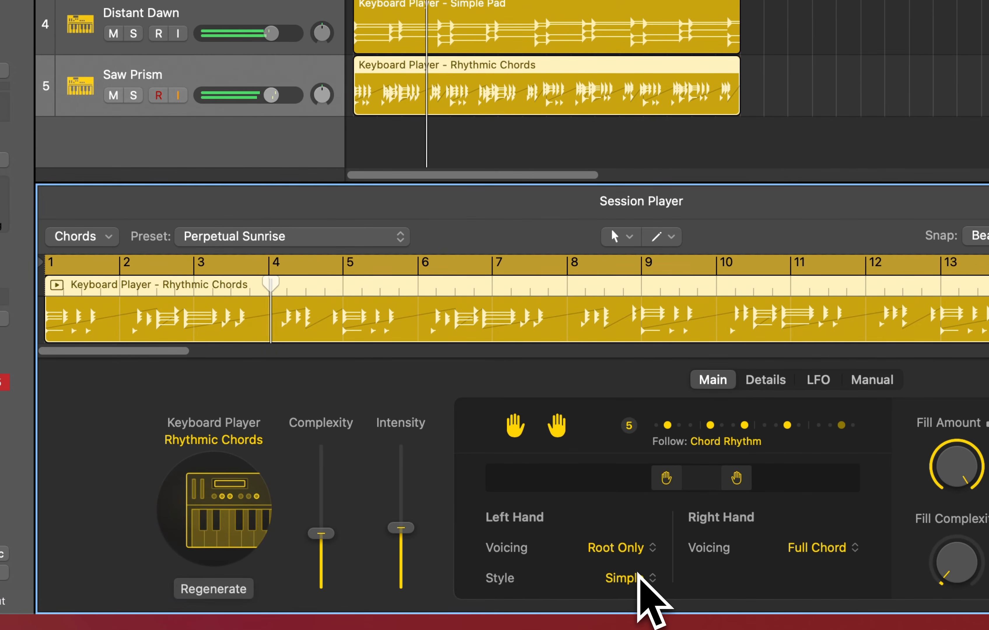
left_click(639, 577)
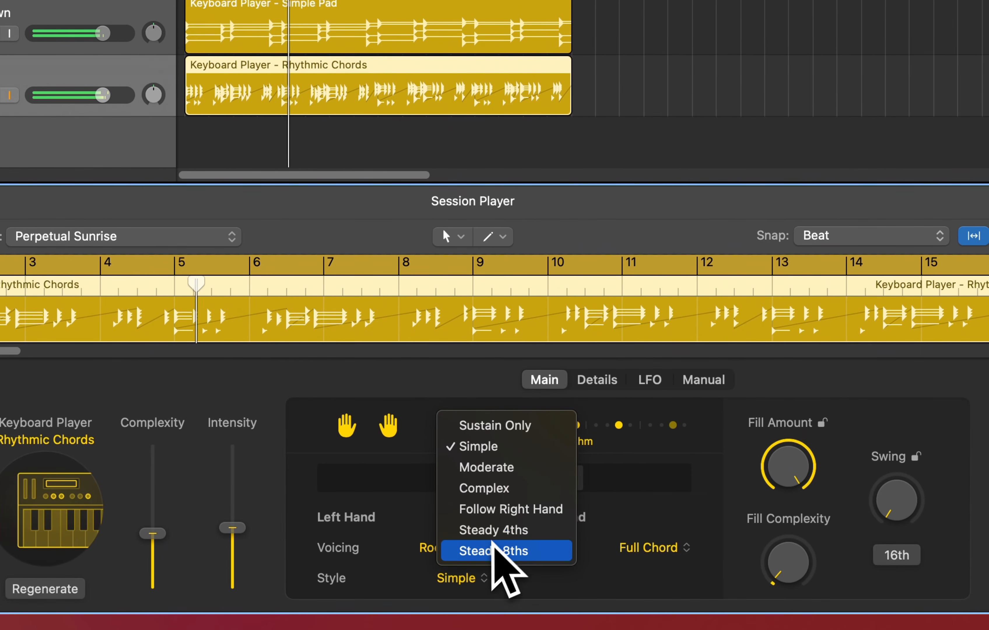
left_click(491, 467)
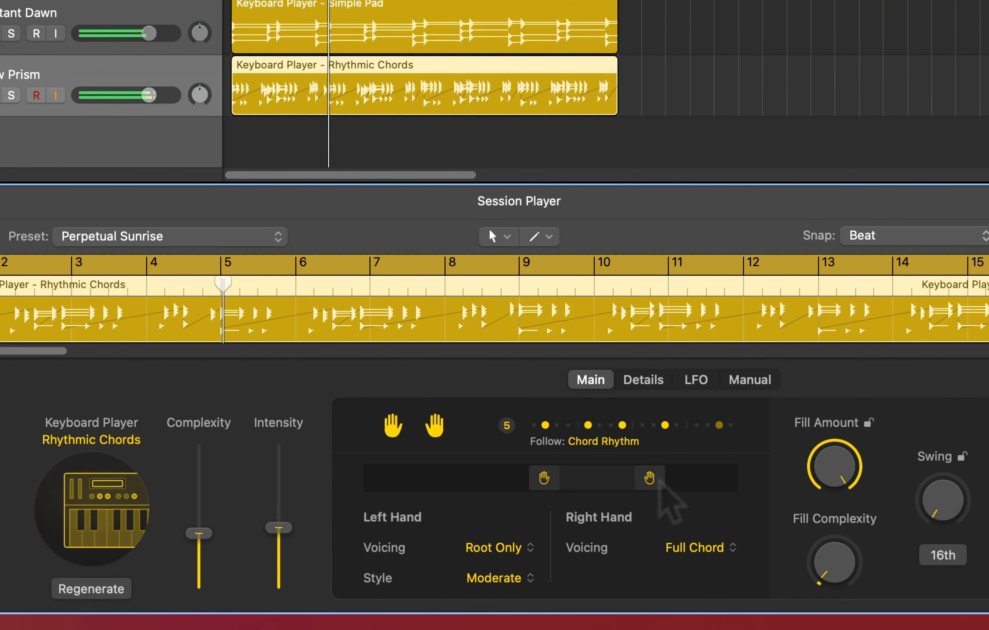
Nudge the right-hand range marker left and set the right-hand voicing to 3 Voice Wide
left_click_drag(660, 483, 653, 478)
left_click(703, 548)
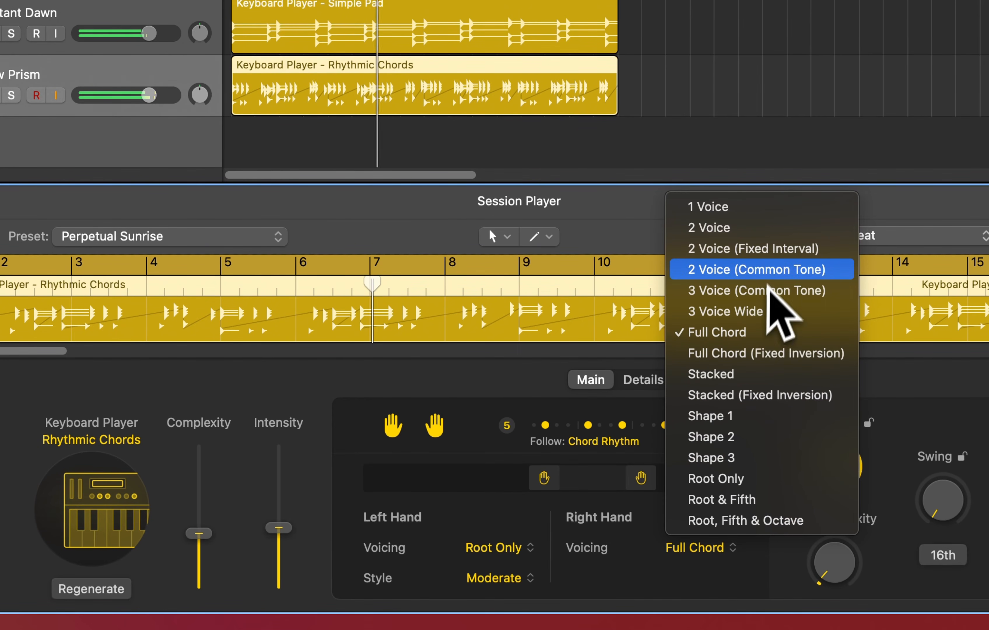
left_click(764, 312)
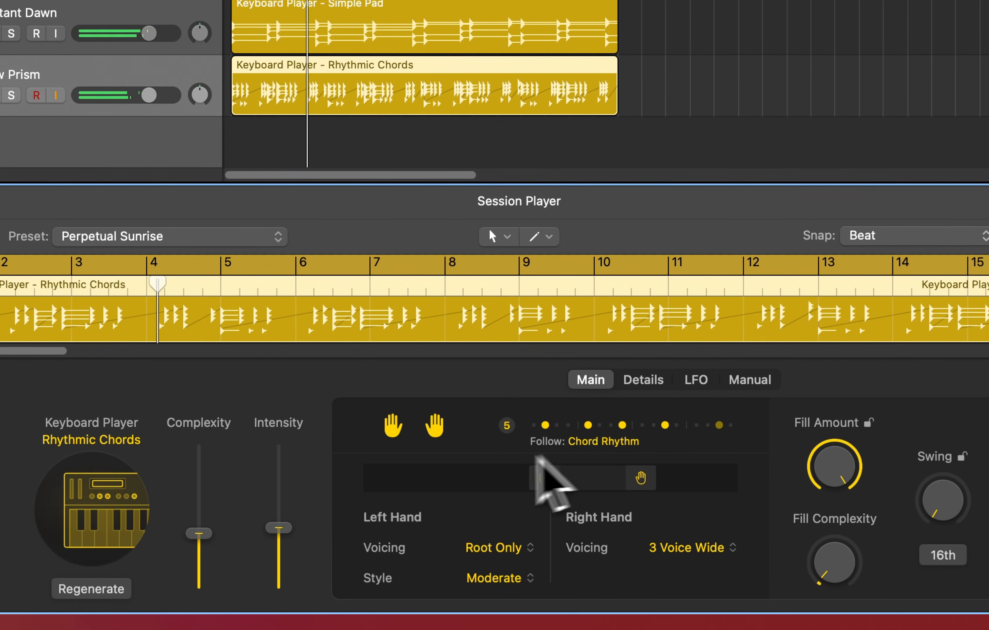
Raise the keyboard player's complexity and set the fill complexity to about 19%
left_click_drag(199, 533, 205, 500)
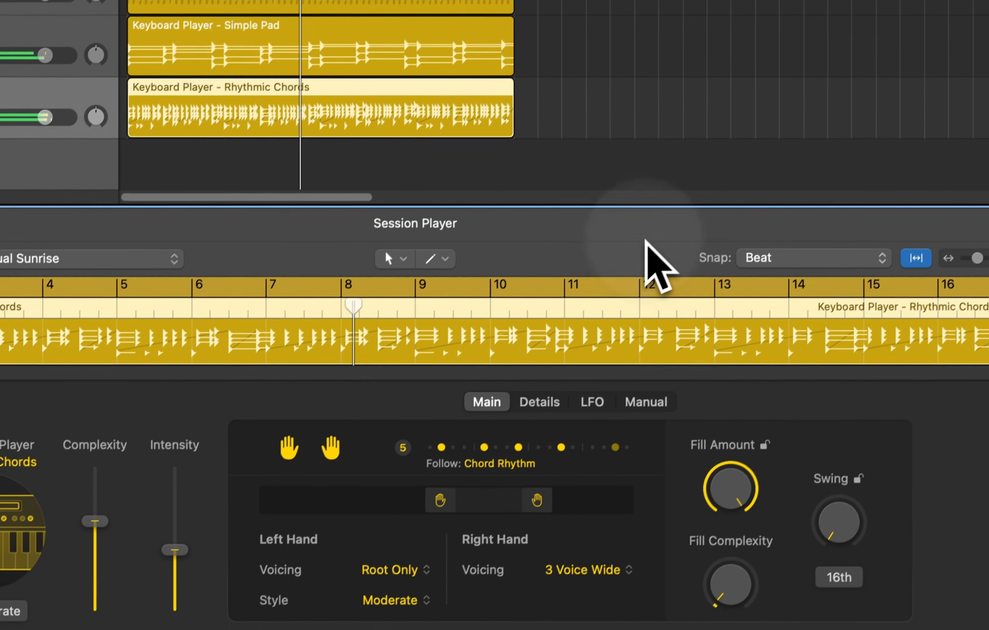
mouse_move(735, 594)
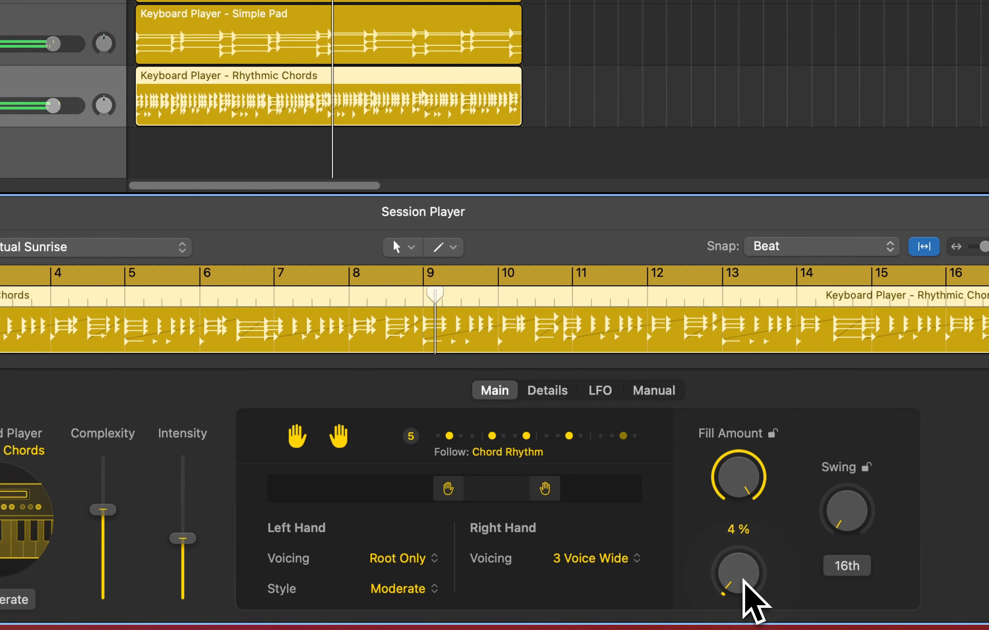
left_click_drag(743, 578, 751, 533)
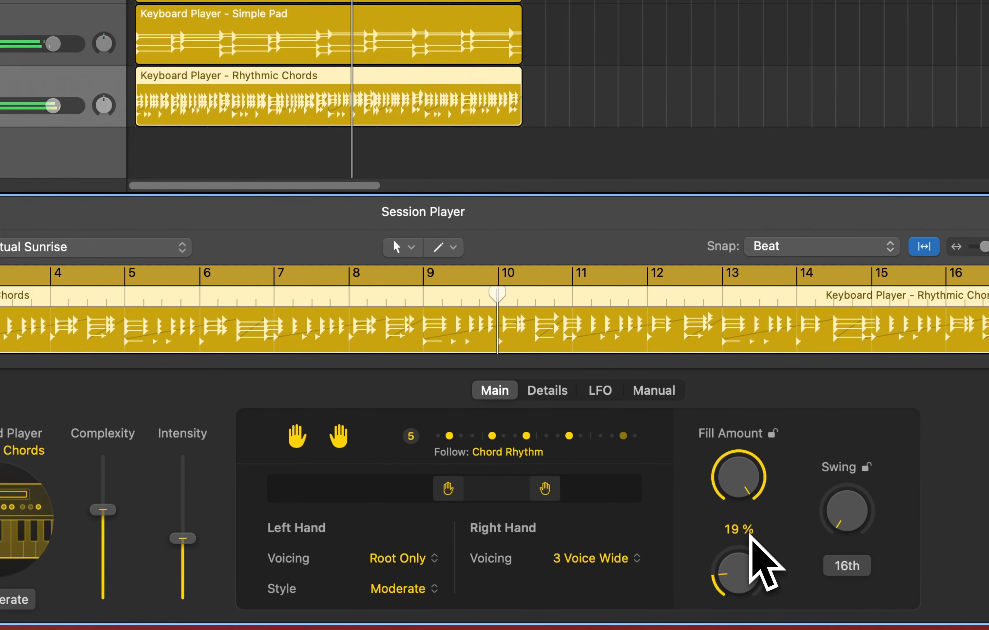
Set the fill amount to about 81%
left_click_drag(751, 471, 730, 533)
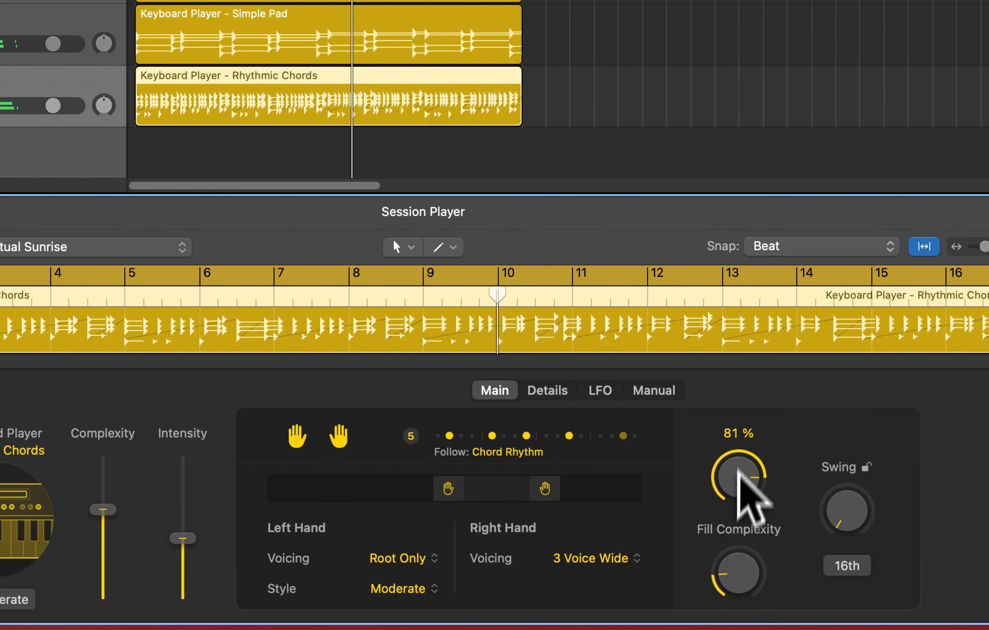
Open the keyboard player's LFO settings and audition each LFO waveform, finishing on the second, curved shape
left_click_drag(738, 466, 676, 517)
left_click(548, 390)
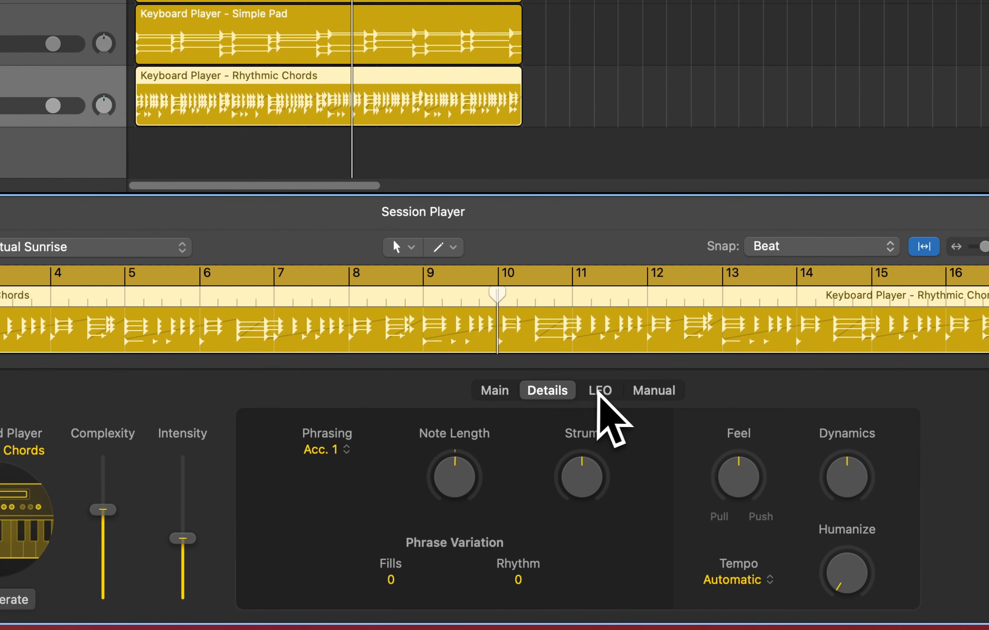
left_click(602, 392)
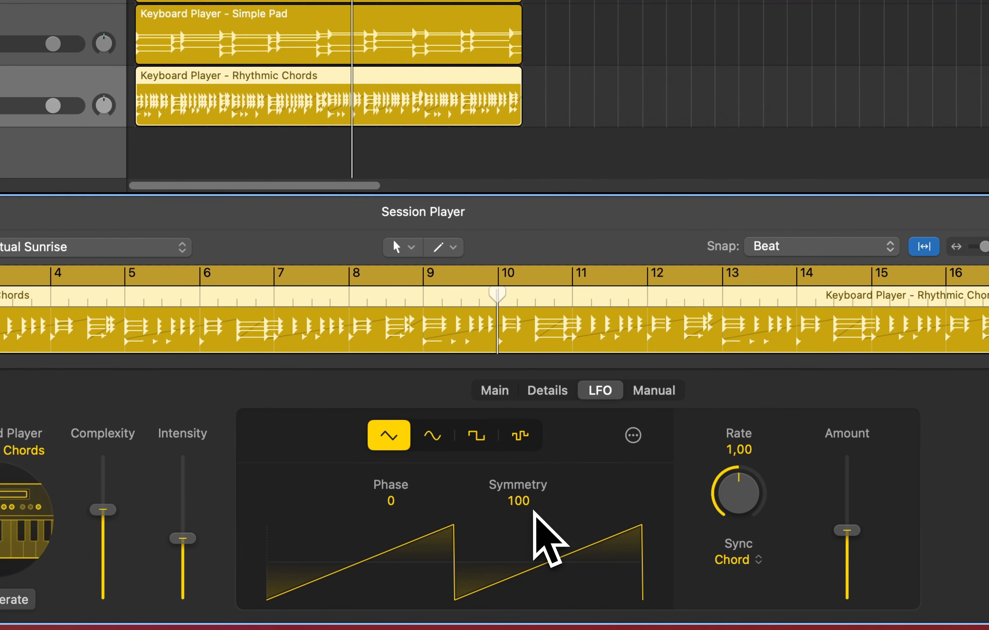
left_click(432, 436)
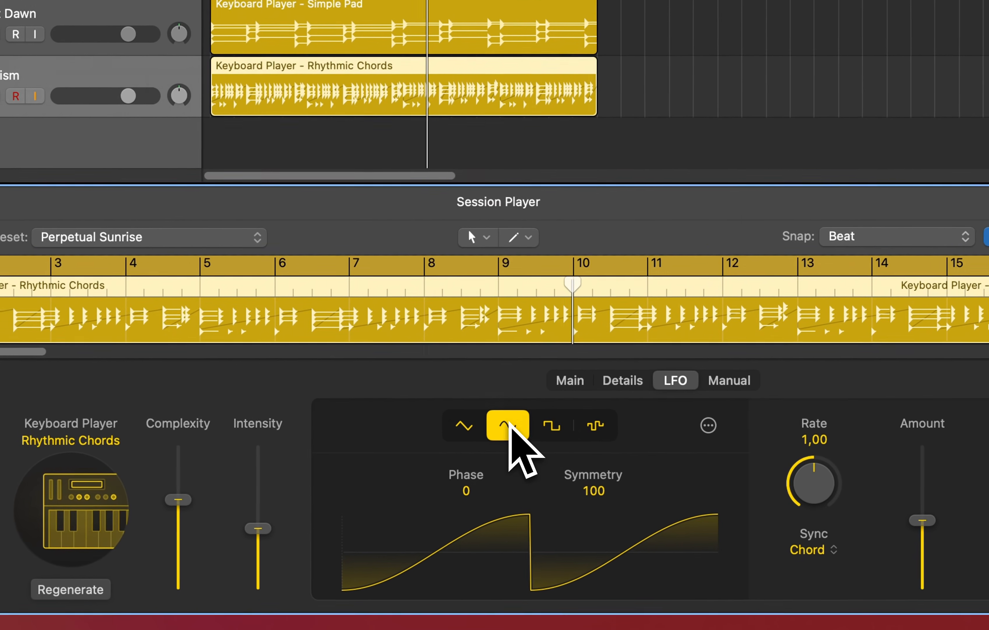
left_click(557, 424)
left_click(469, 426)
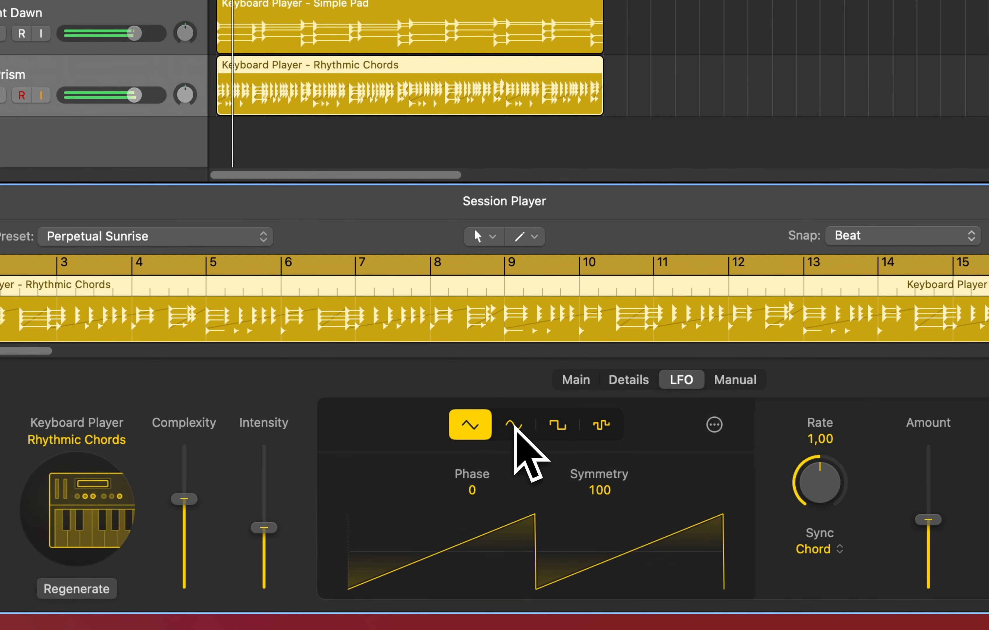
left_click(515, 424)
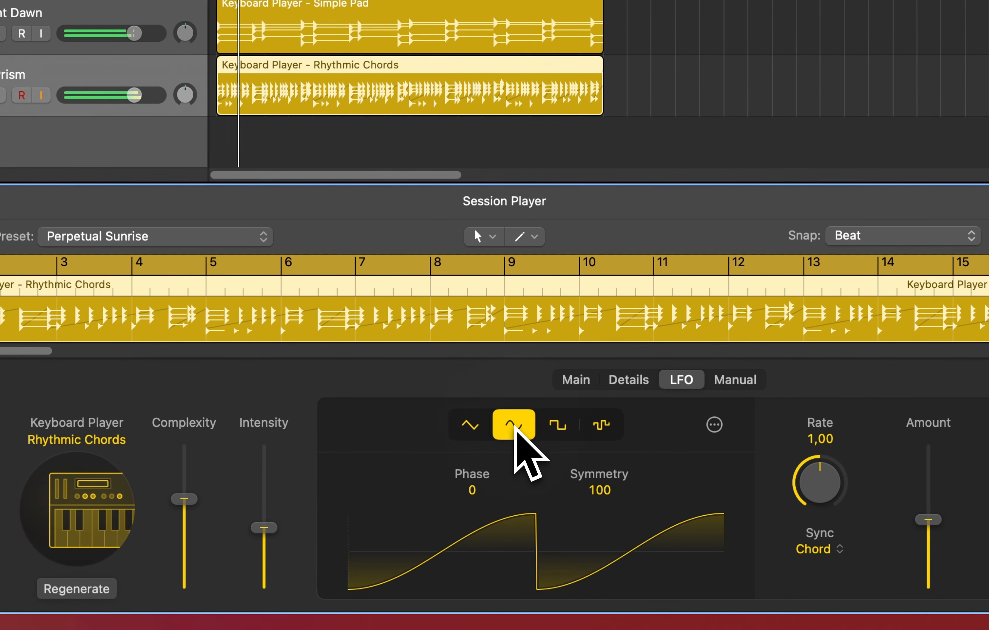
left_click(552, 428)
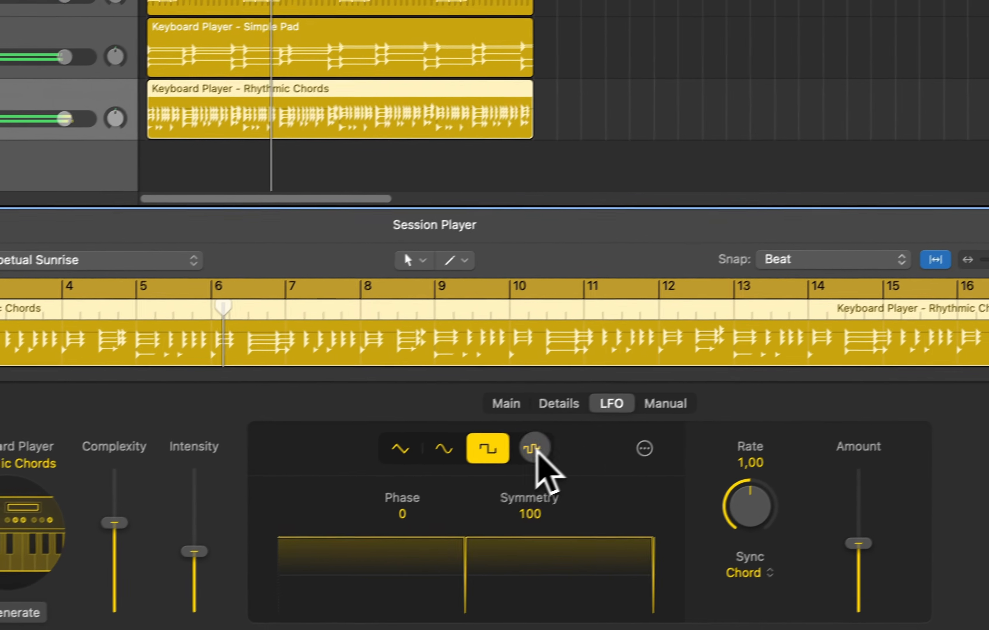
left_click(601, 424)
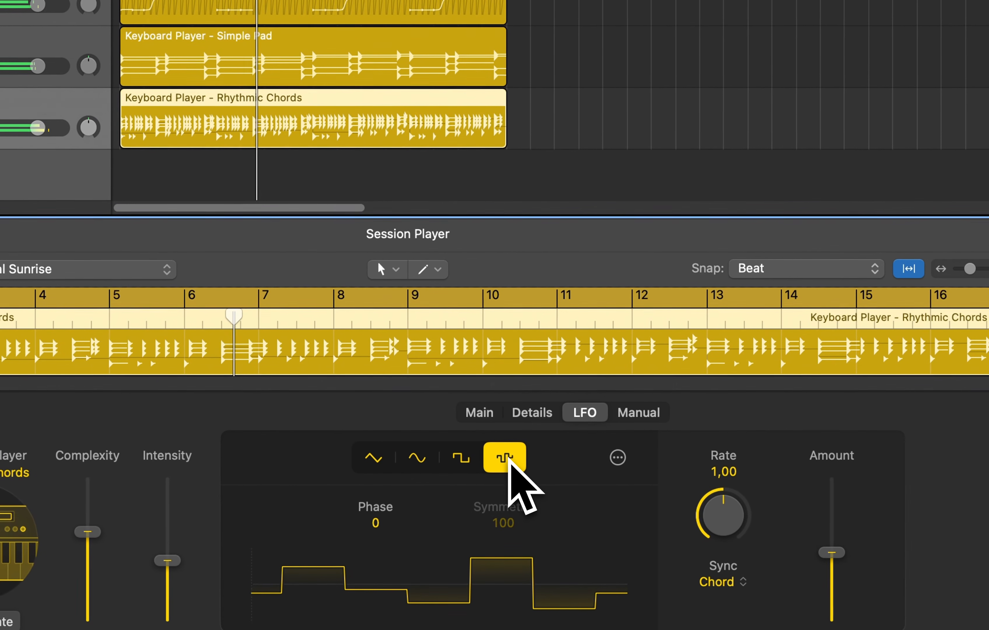
left_click(422, 464)
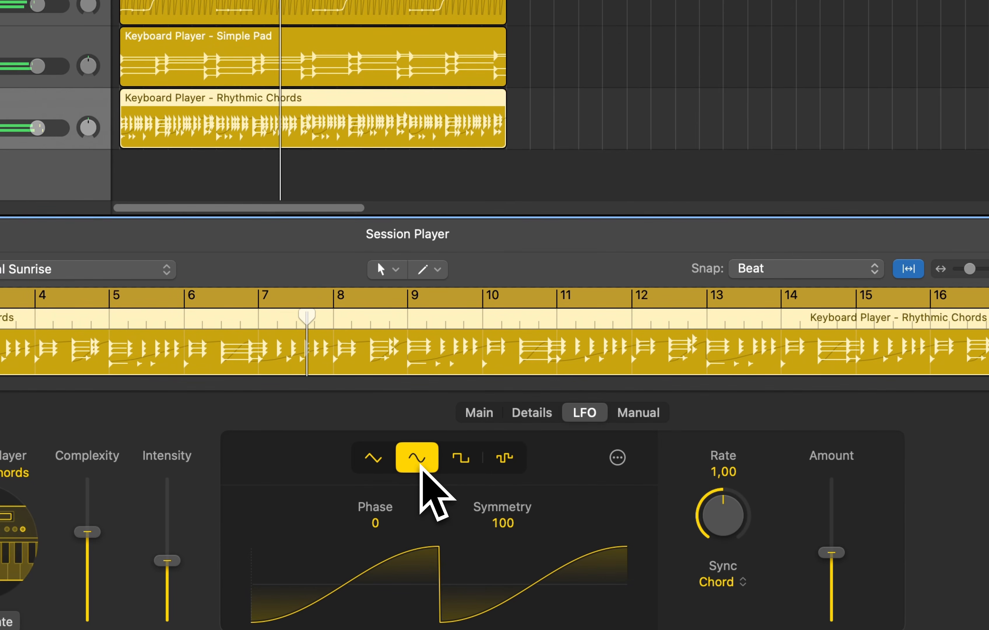
Inspect the extra LFO options, then set the LFO rate to 0.03
left_click(623, 462)
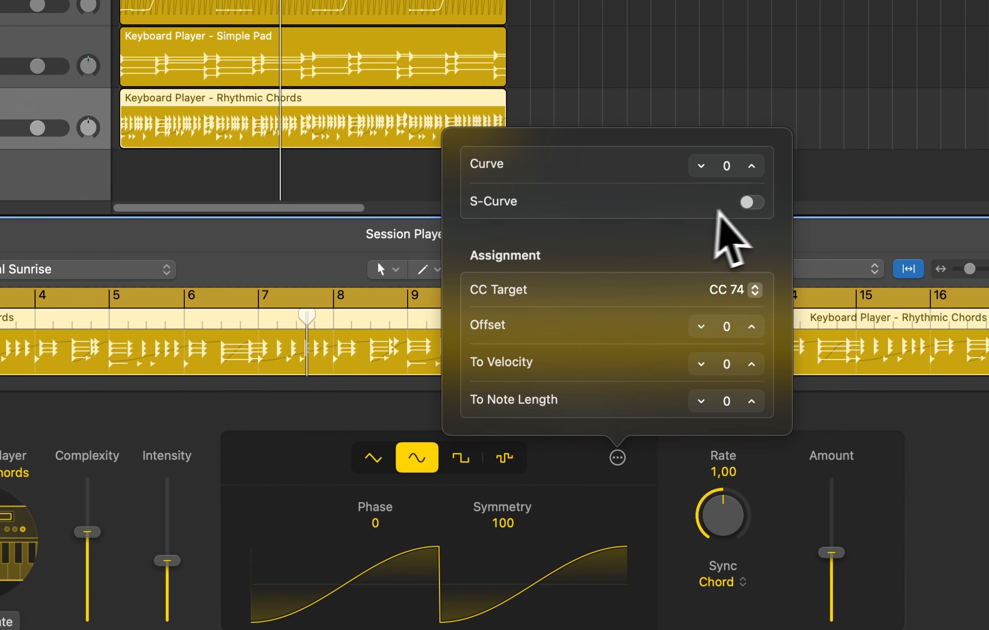
key("Escape")
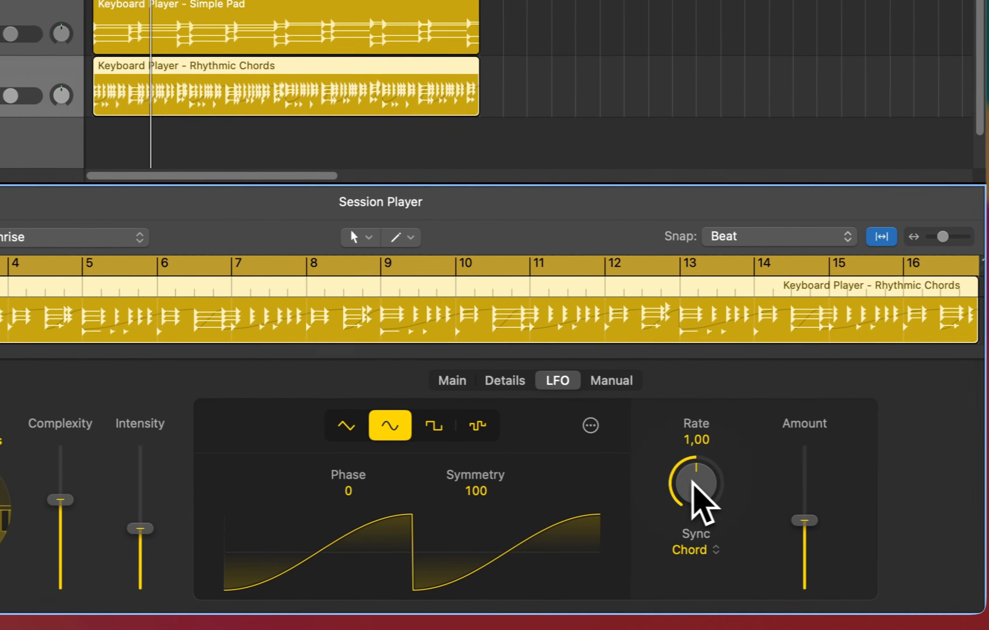
left_click_drag(692, 481, 672, 488)
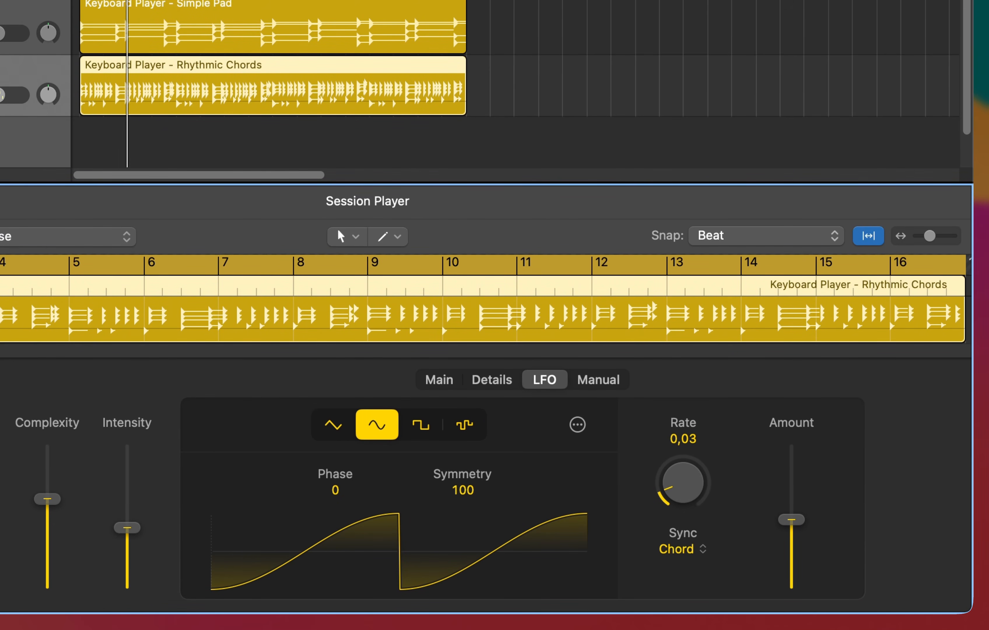
Lower the LFO amount to zero and return to the player's main settings
left_click_drag(792, 519, 830, 599)
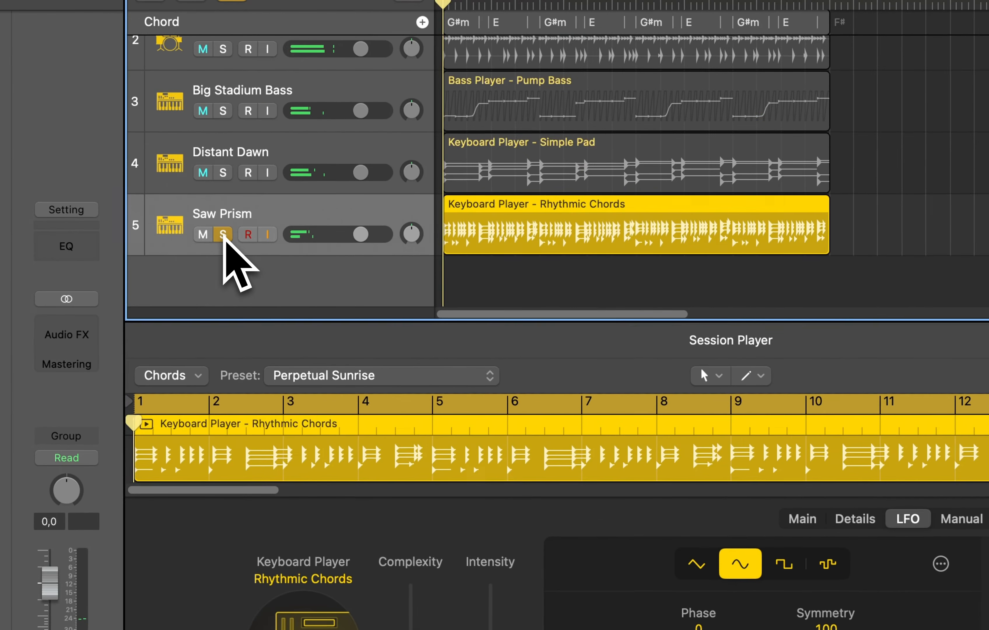
left_click(521, 380)
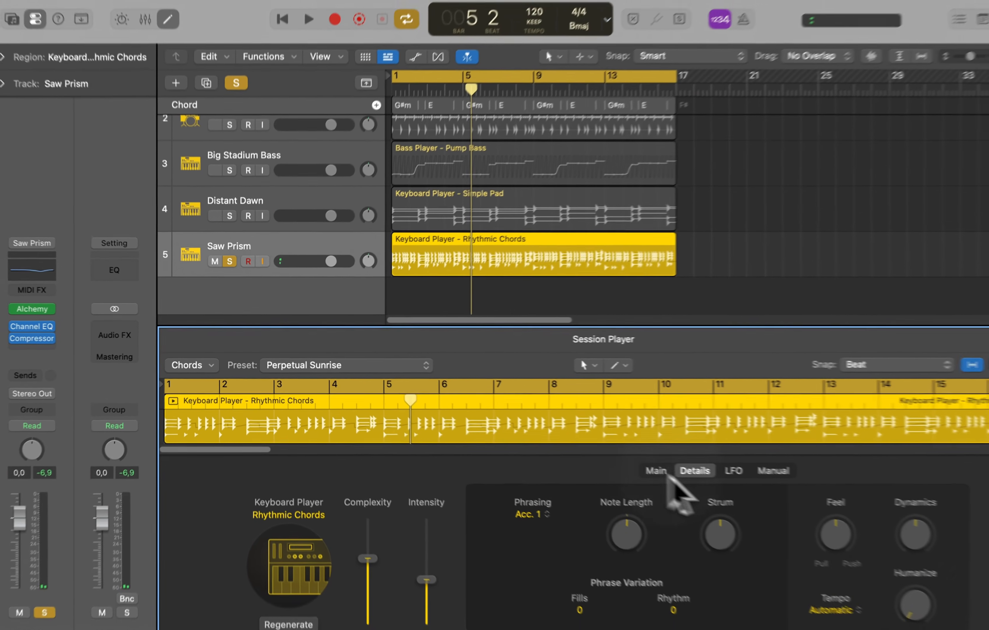
left_click(659, 471)
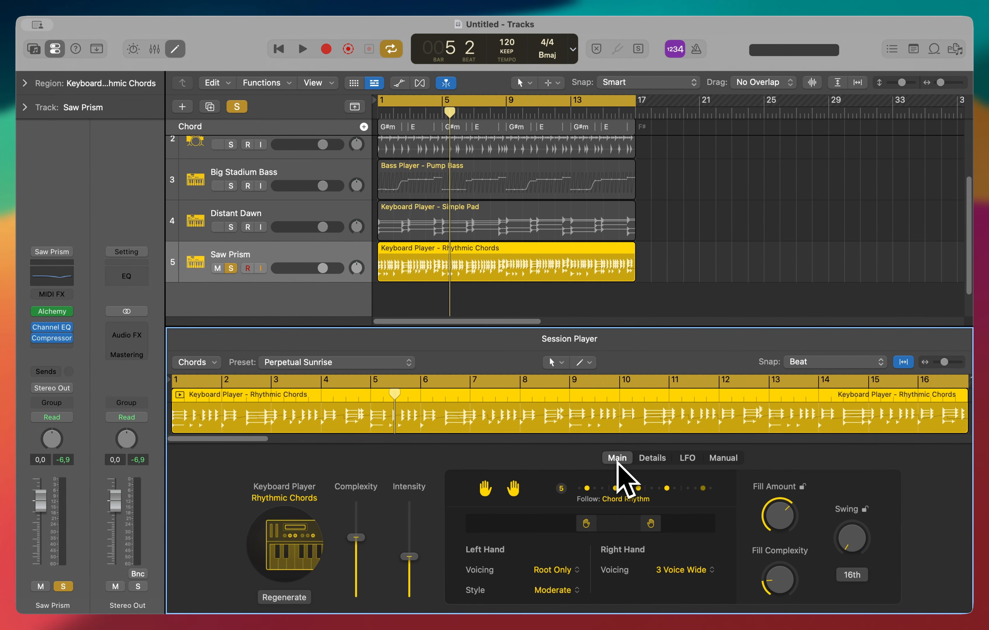
Close the Session Player editor and select the piano loop region on the first track
left_click(236, 107)
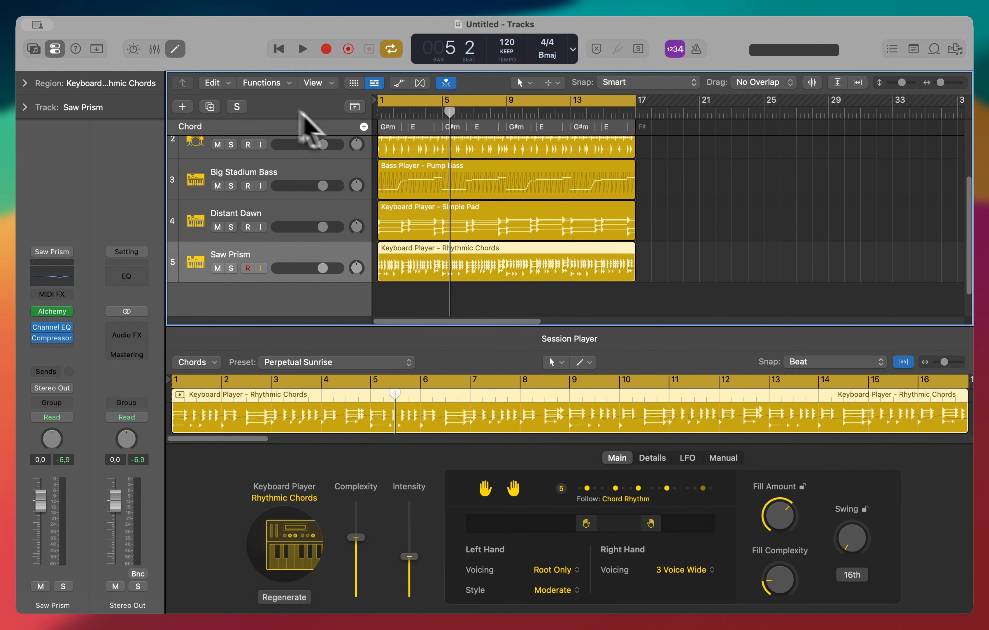
scroll(470, 199, "up", 3)
key("e")
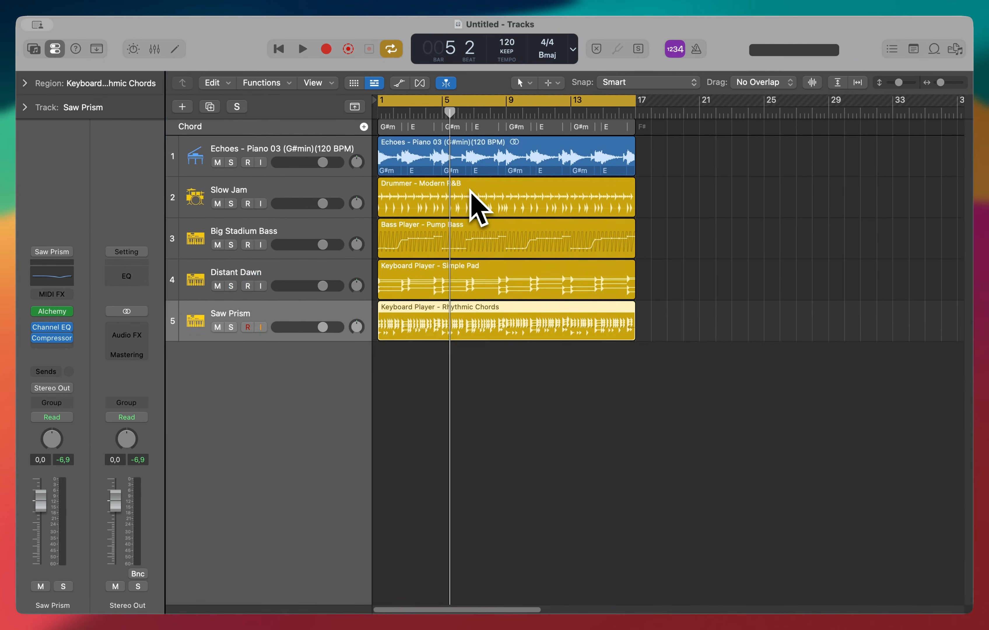
left_click(545, 147)
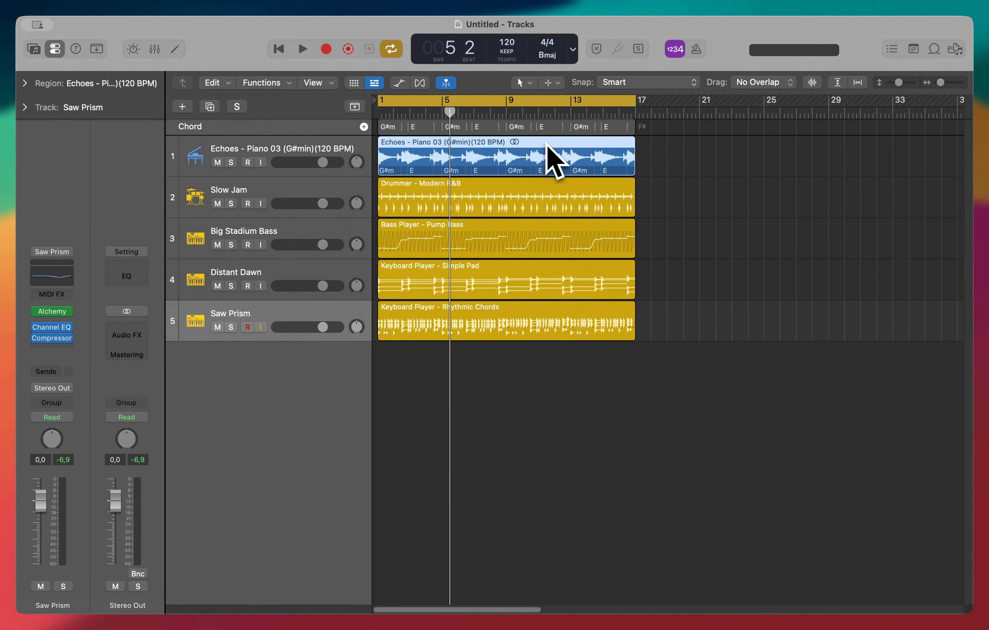